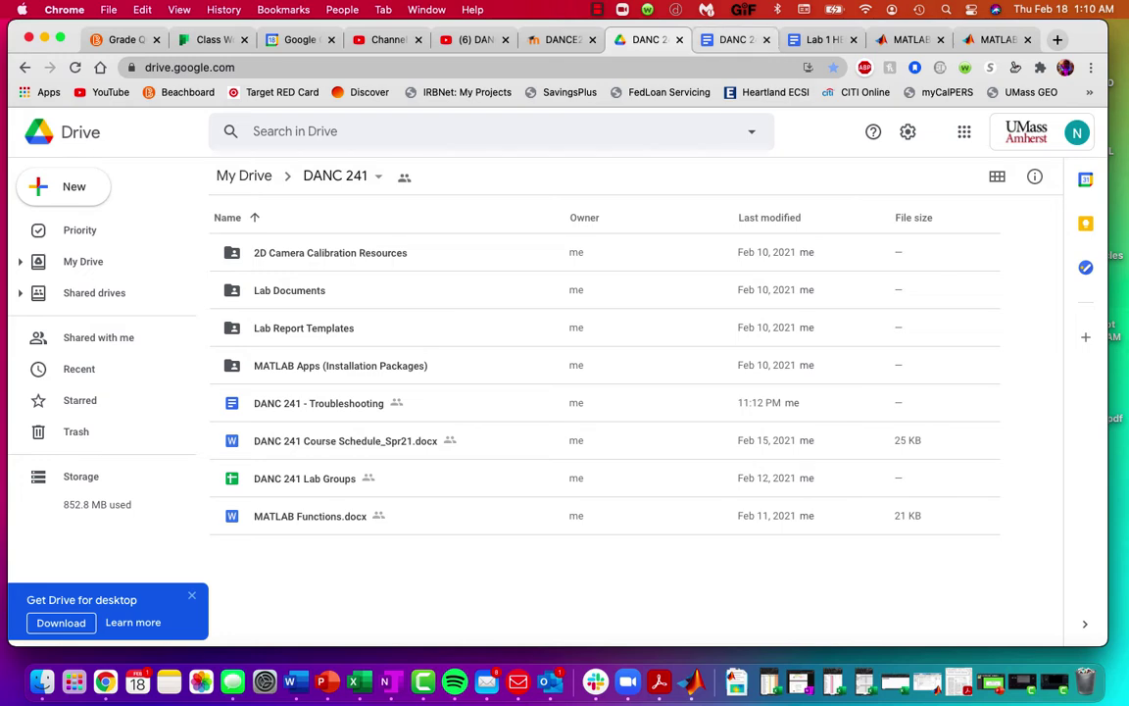
# Step: Switch to the 'DANC 241 - Troubleshooting' Google Docs document
pyautogui.click(737, 40)
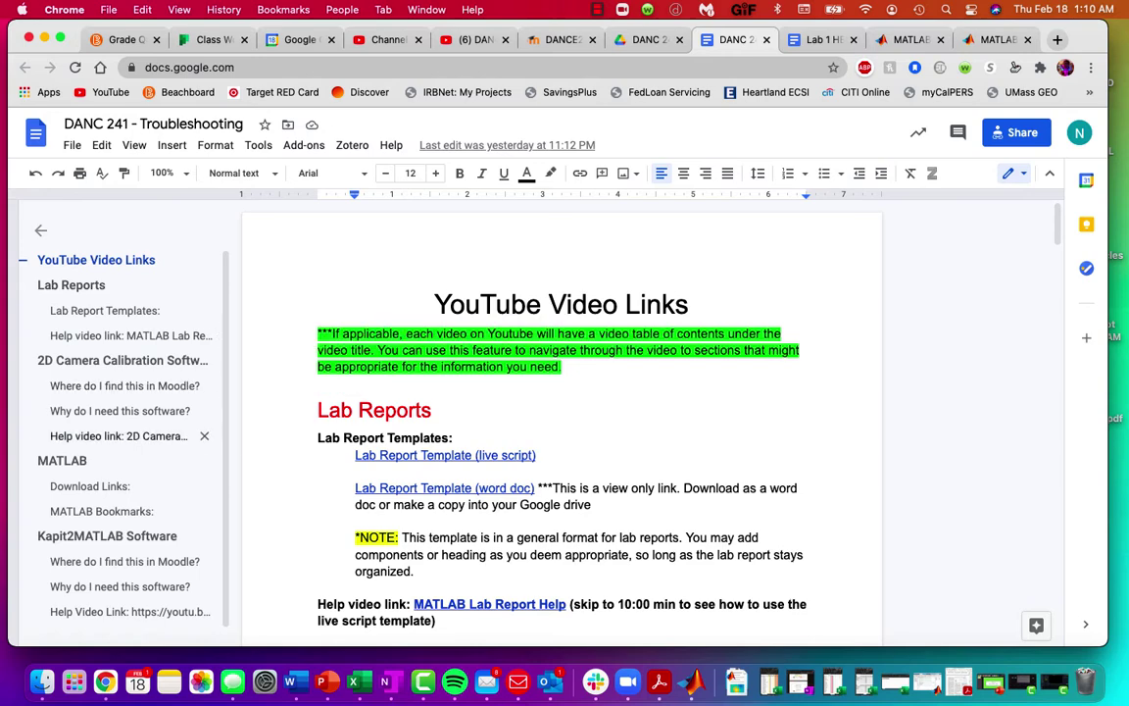
# Step: Scroll from the YouTube Video Links intro down to the Lab Reports template links
pyautogui.scroll(-1, 127, 328)
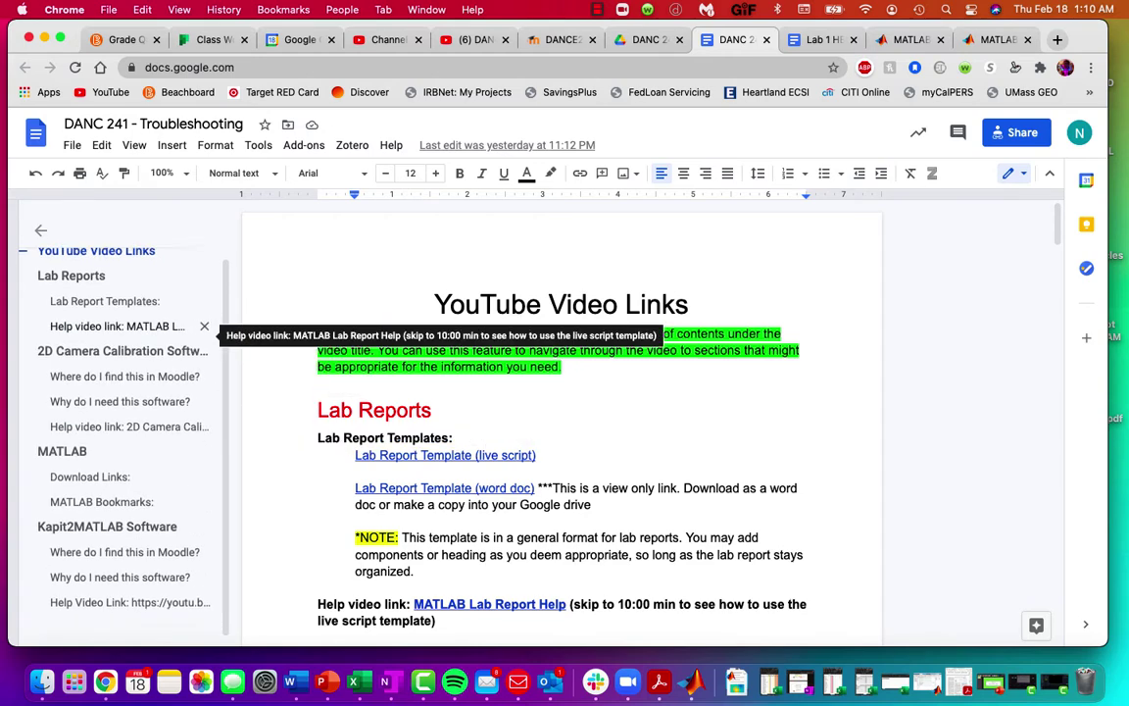
pyautogui.scroll(1, 196, 330)
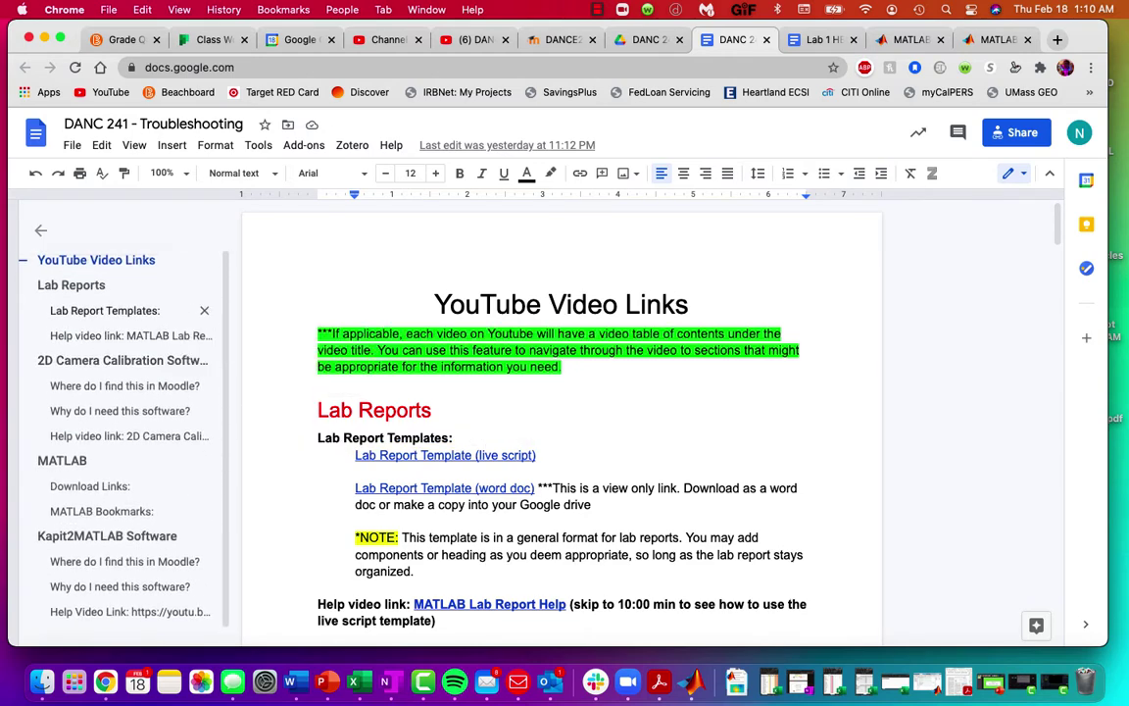
pyautogui.scroll(-3, 562, 412)
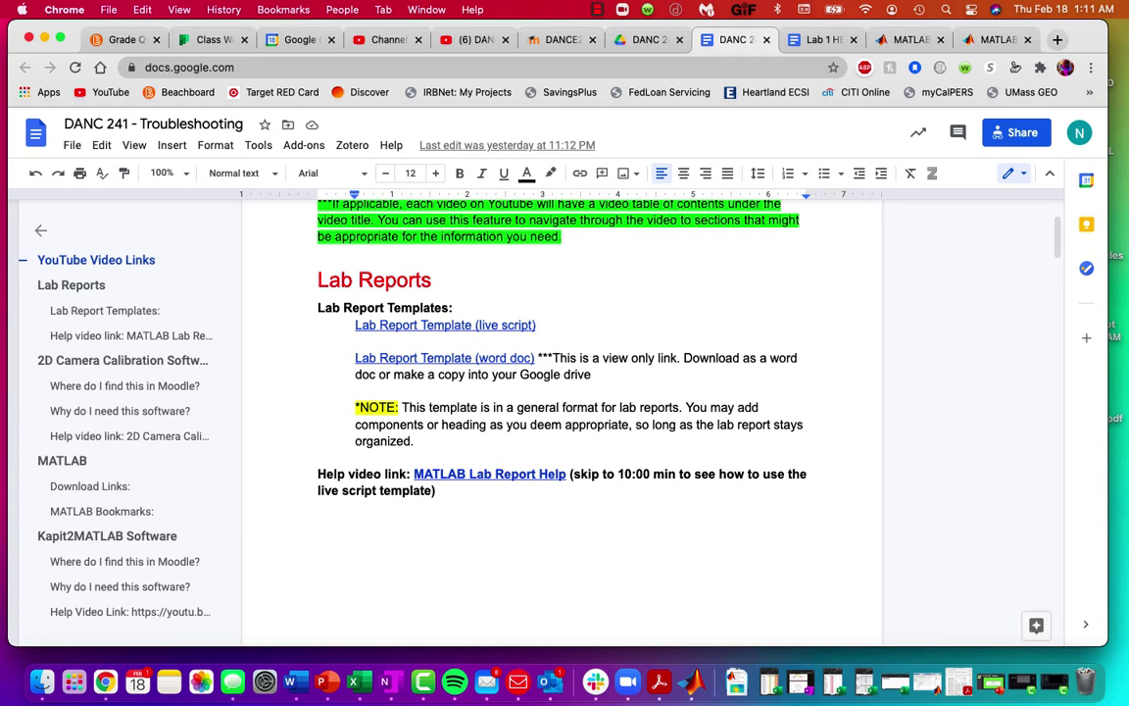
pyautogui.scroll(-2, 559, 411)
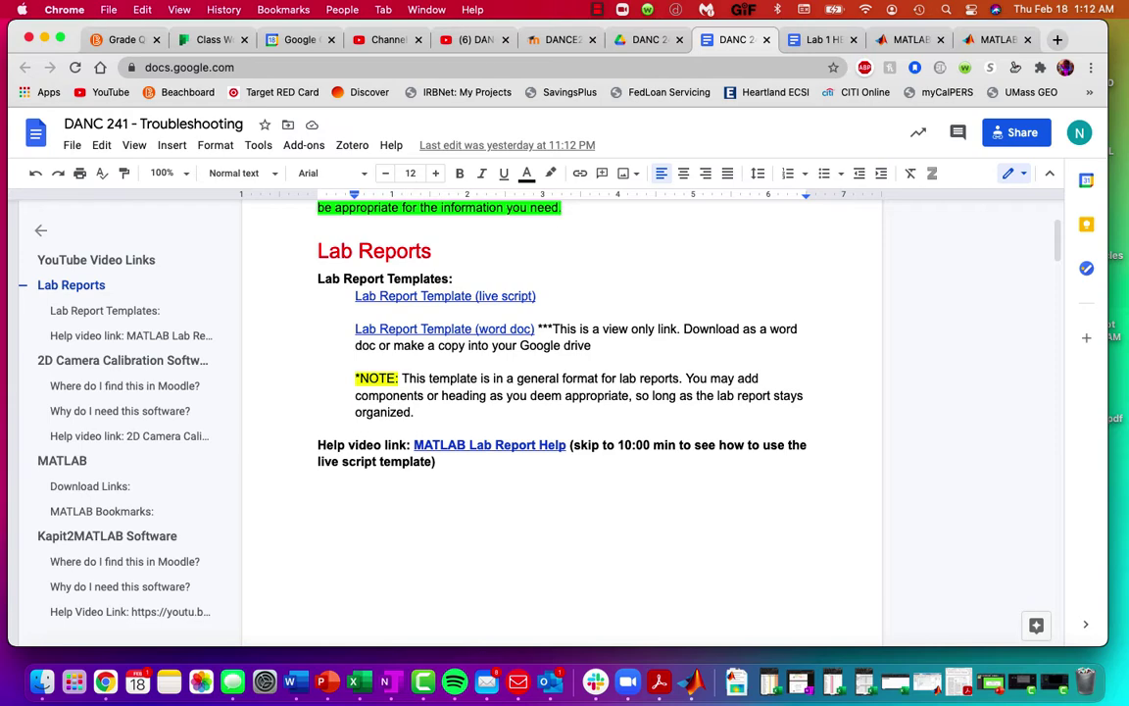
pyautogui.scroll(-2, 560, 412)
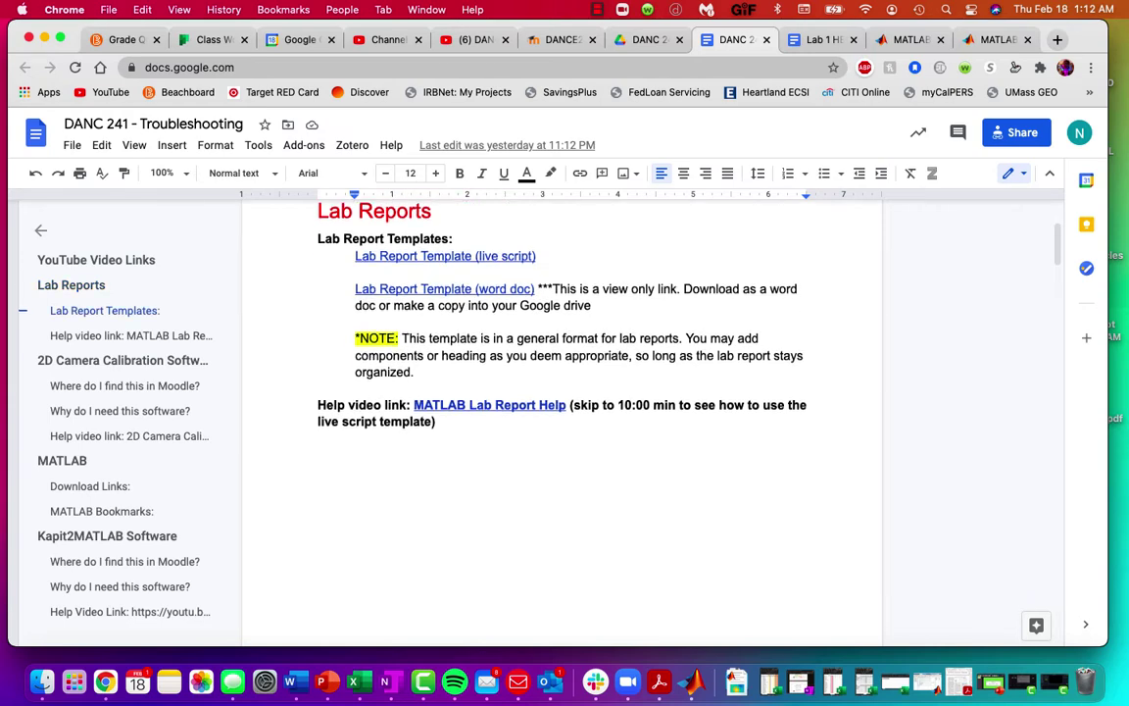
# Step: Jump past 2D Camera Calibration to the MATLAB section, then bring up macOS Launchpad
pyautogui.scroll(-6, 561, 412)
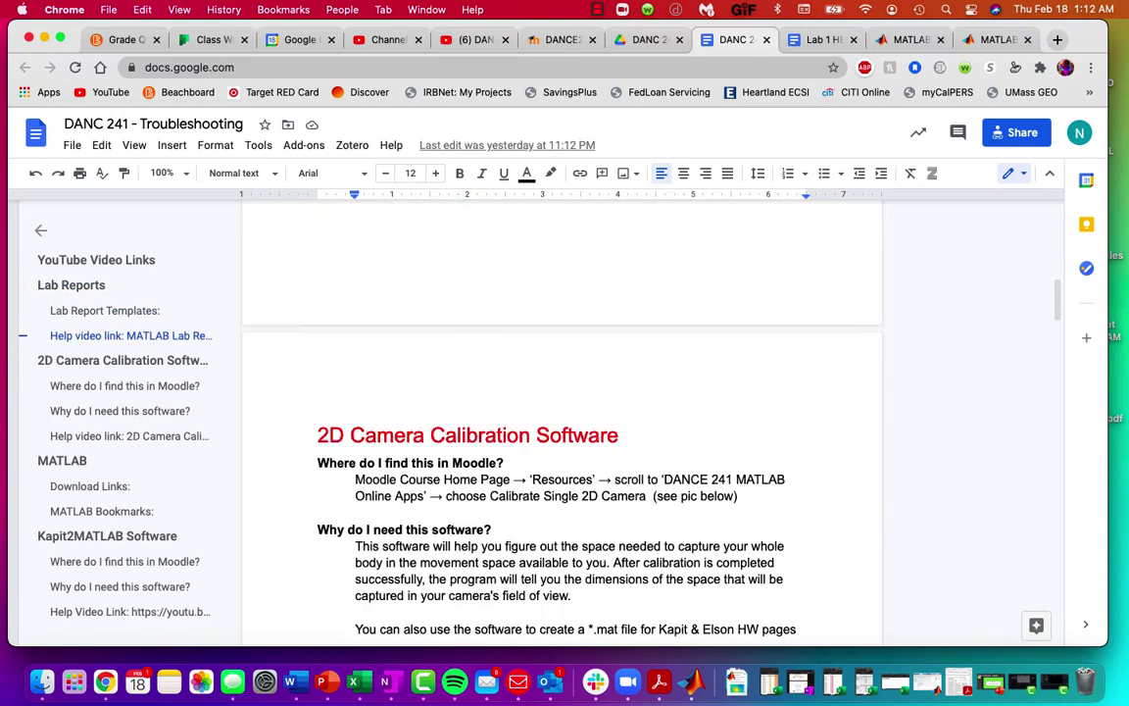
pyautogui.scroll(-5, 561, 412)
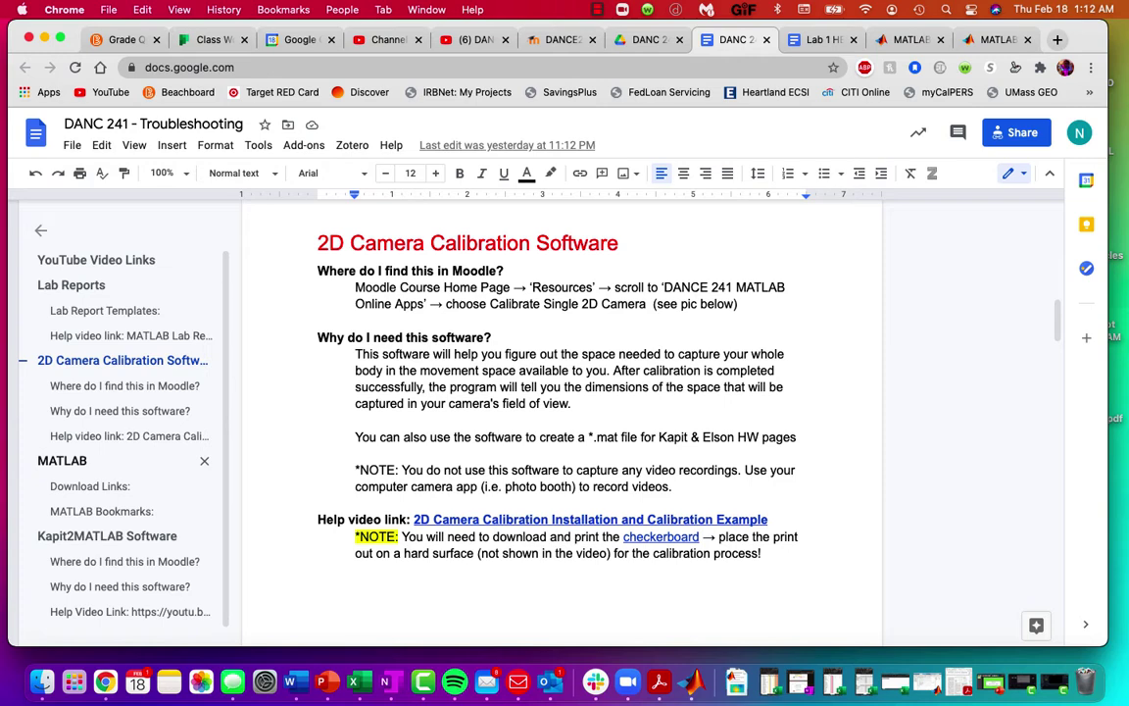
pyautogui.click(62, 460)
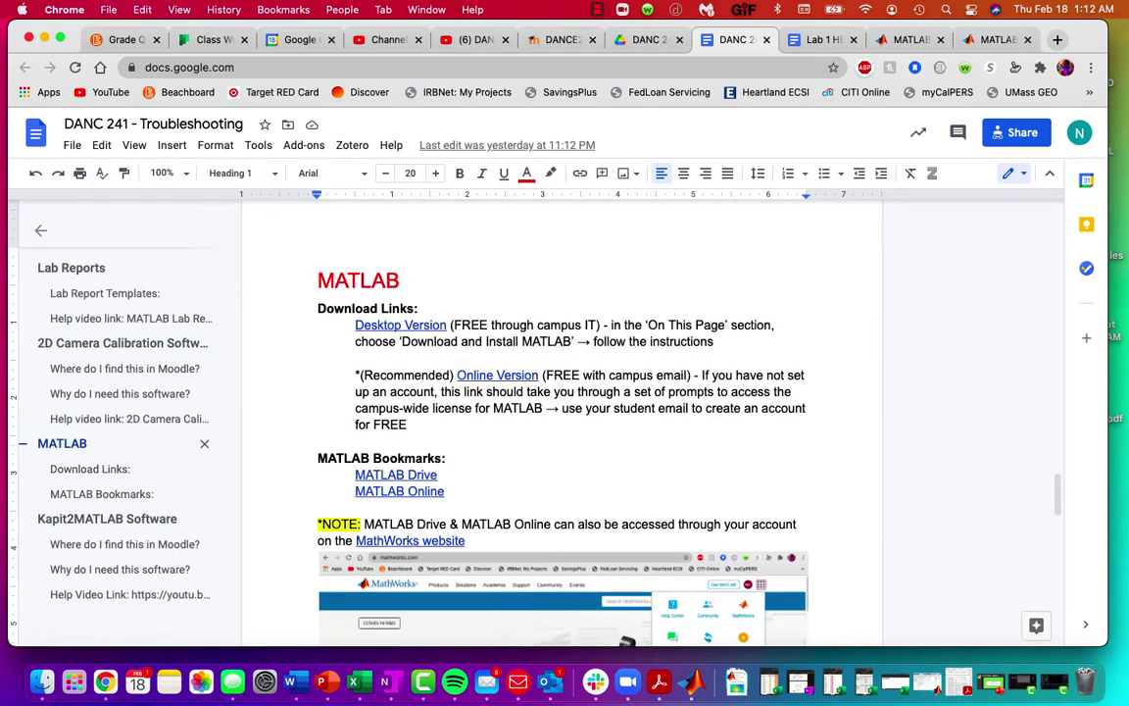
pyautogui.scroll(-1, 561, 421)
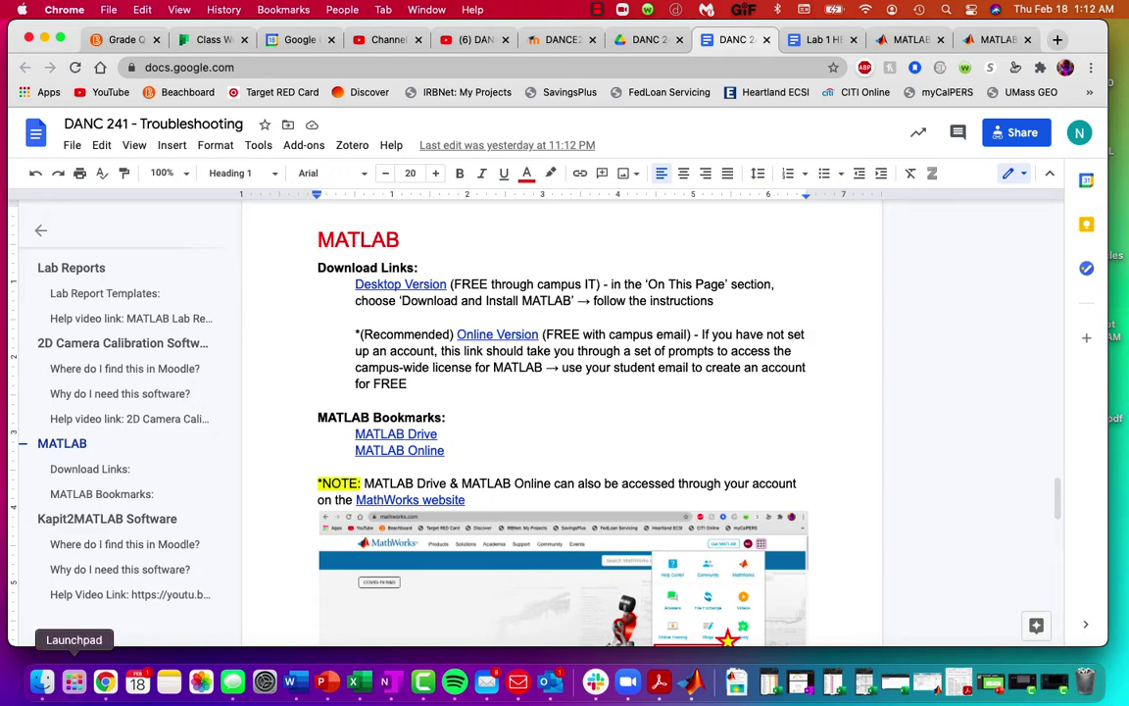
pyautogui.click(74, 681)
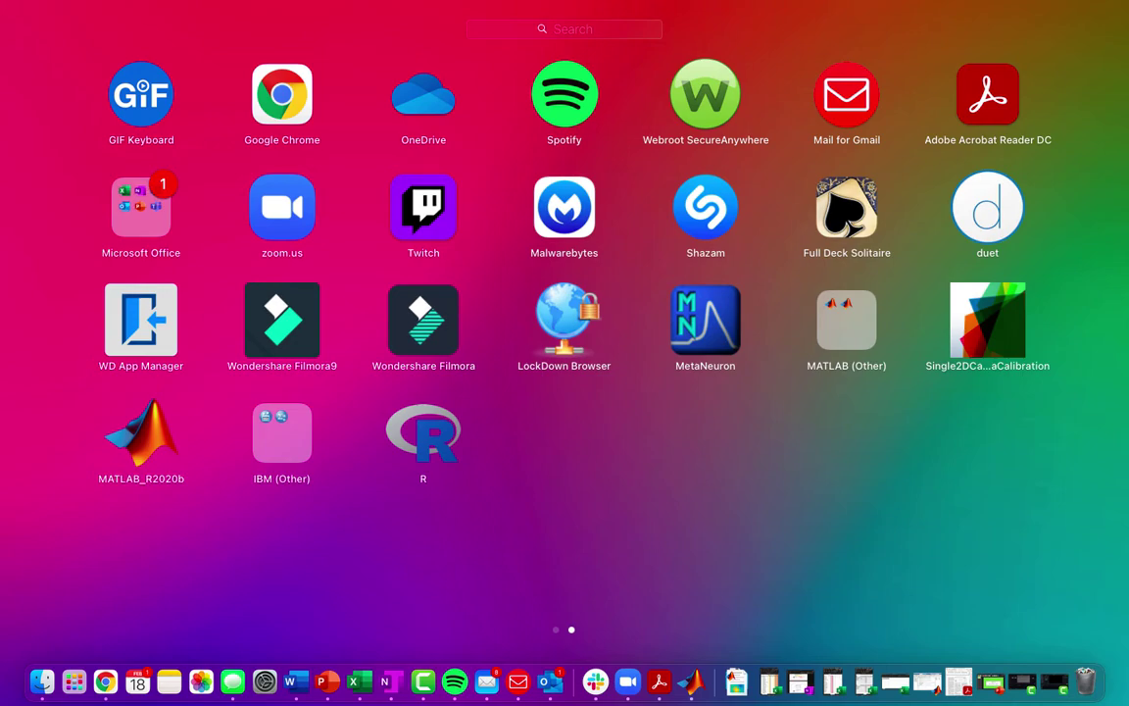
# Step: Dismiss Launchpad with Escape to get back to the troubleshooting document
pyautogui.press('Escape')
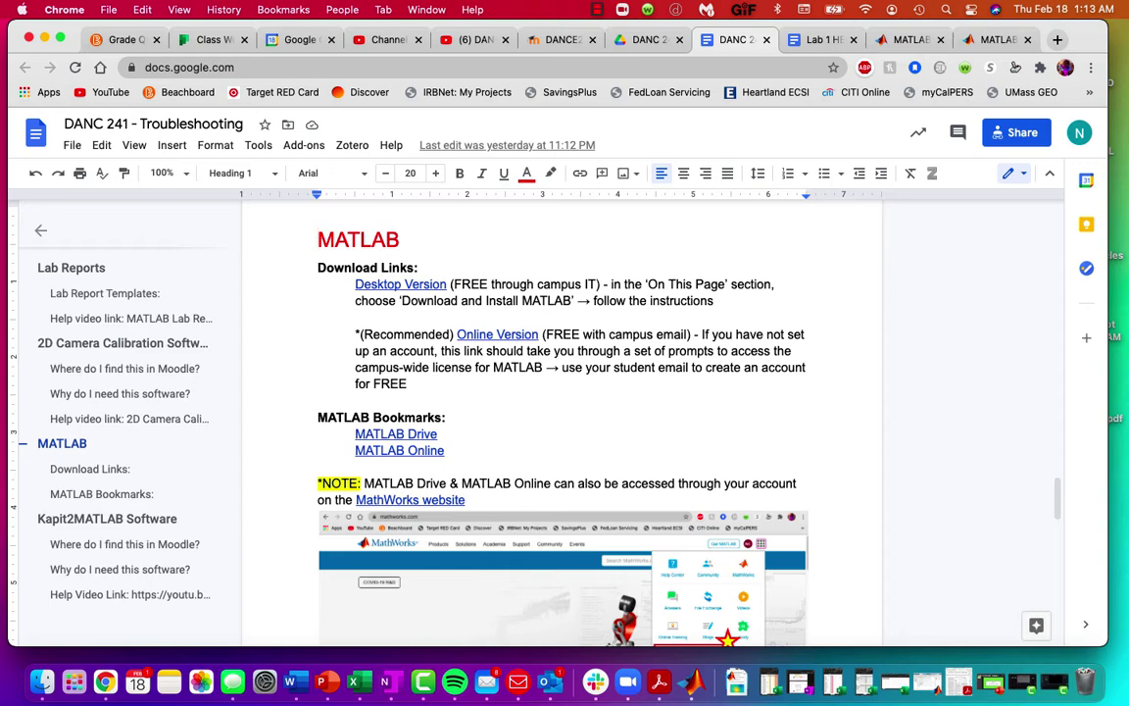
# Step: Scroll a bit further in the document, then switch to the MATLAB Drive files page
pyautogui.scroll(-1, 562, 422)
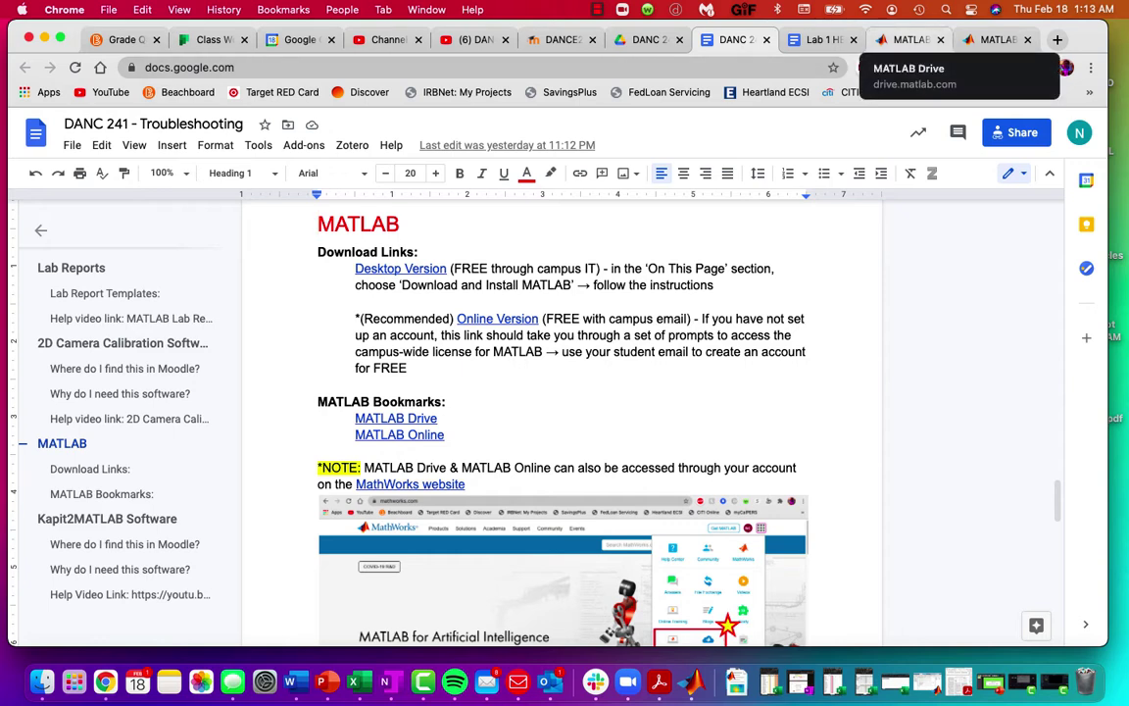
pyautogui.click(910, 40)
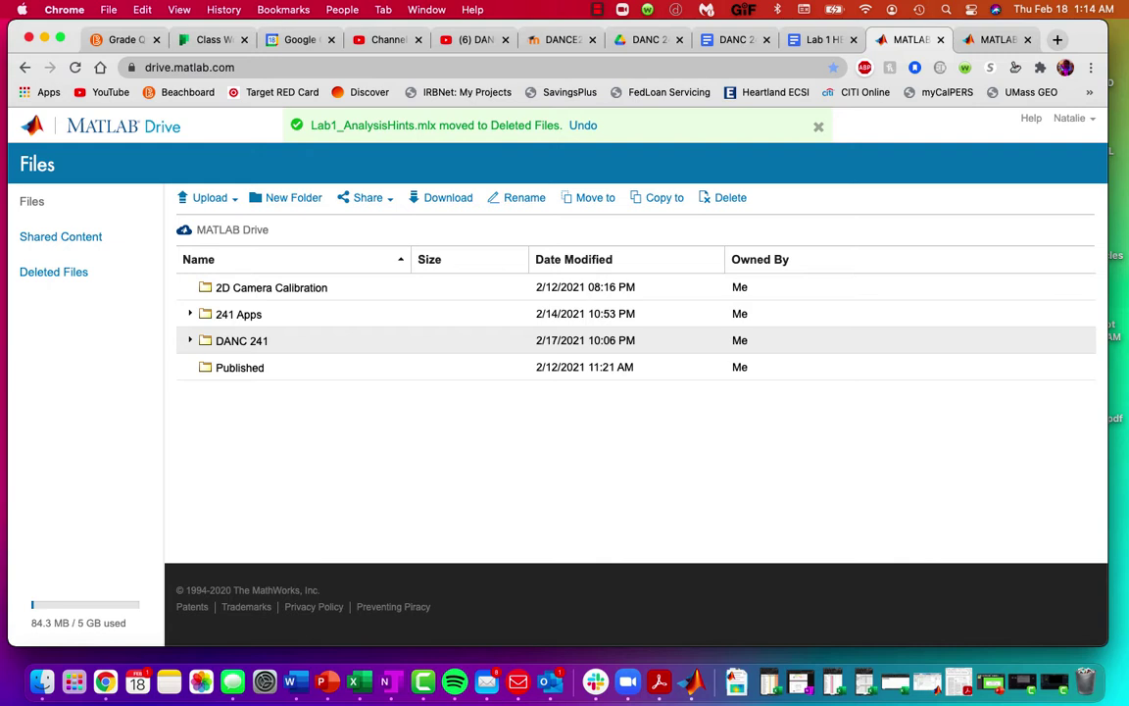
# Step: Expand DANC 241 and Lab 1 to view their files, collapse DANC 241, then go to MATLAB Online
pyautogui.click(189, 340)
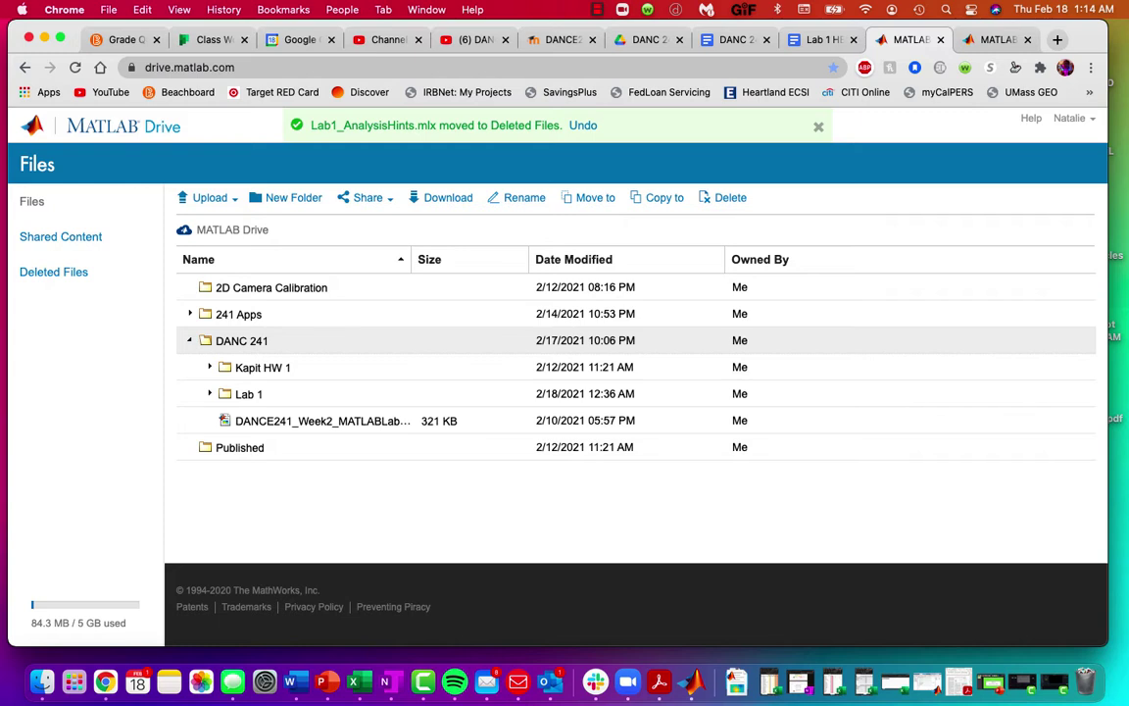
pyautogui.click(210, 394)
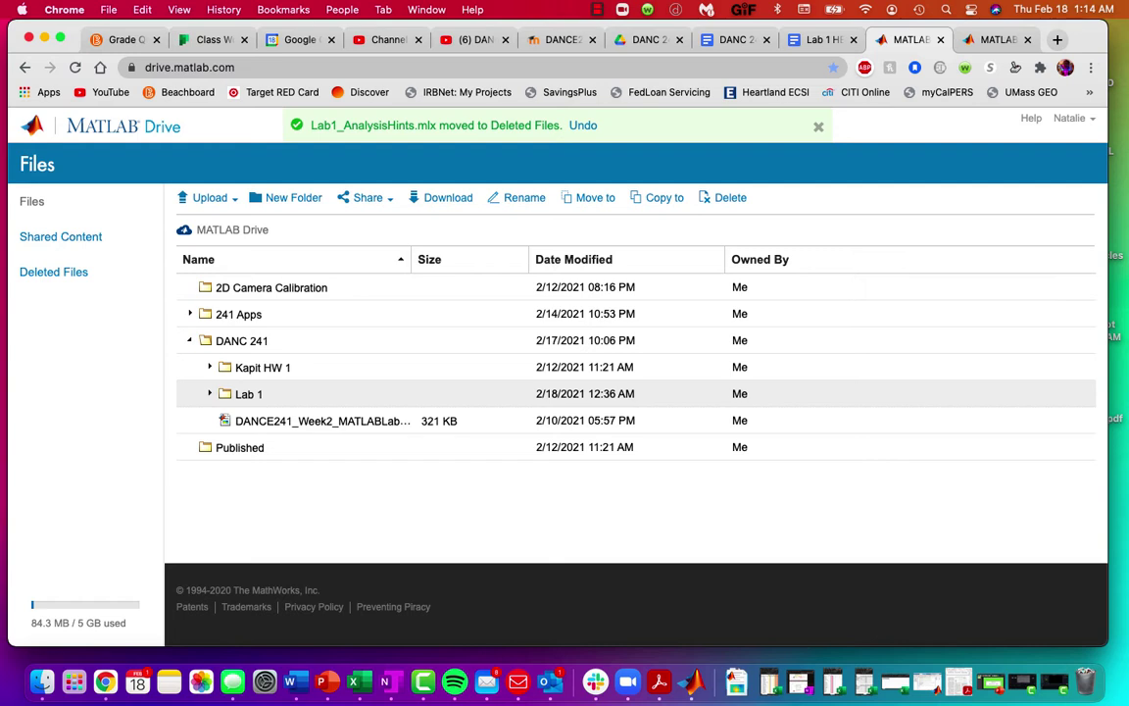
pyautogui.click(189, 340)
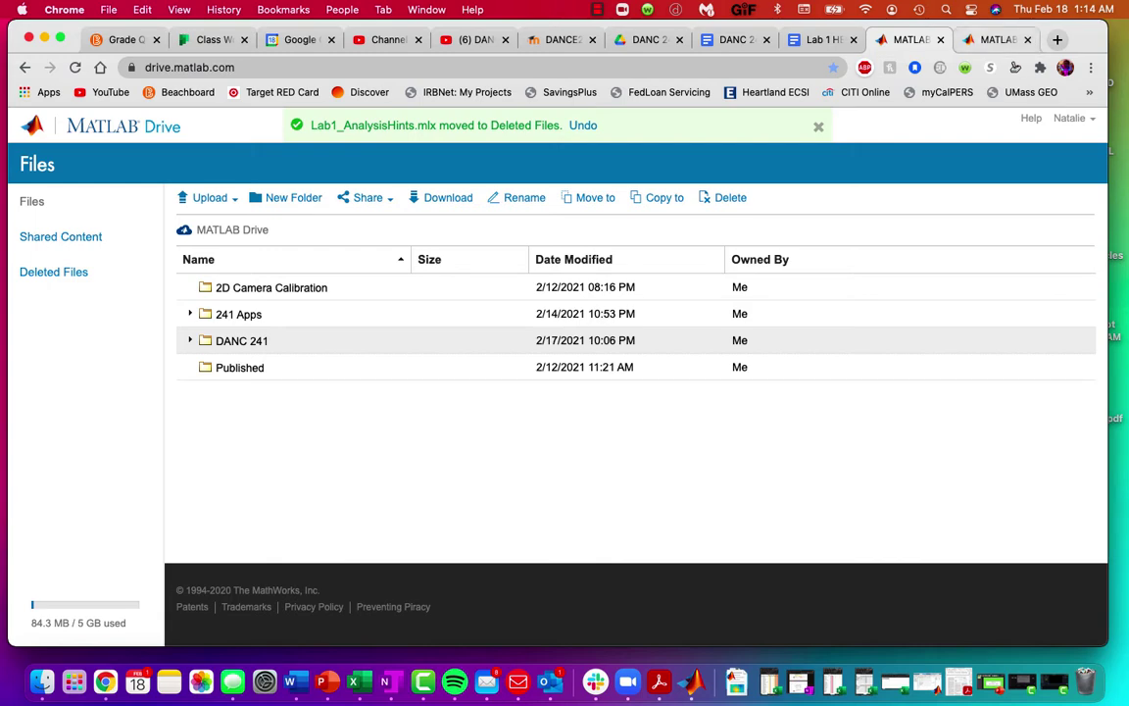
pyautogui.click(996, 40)
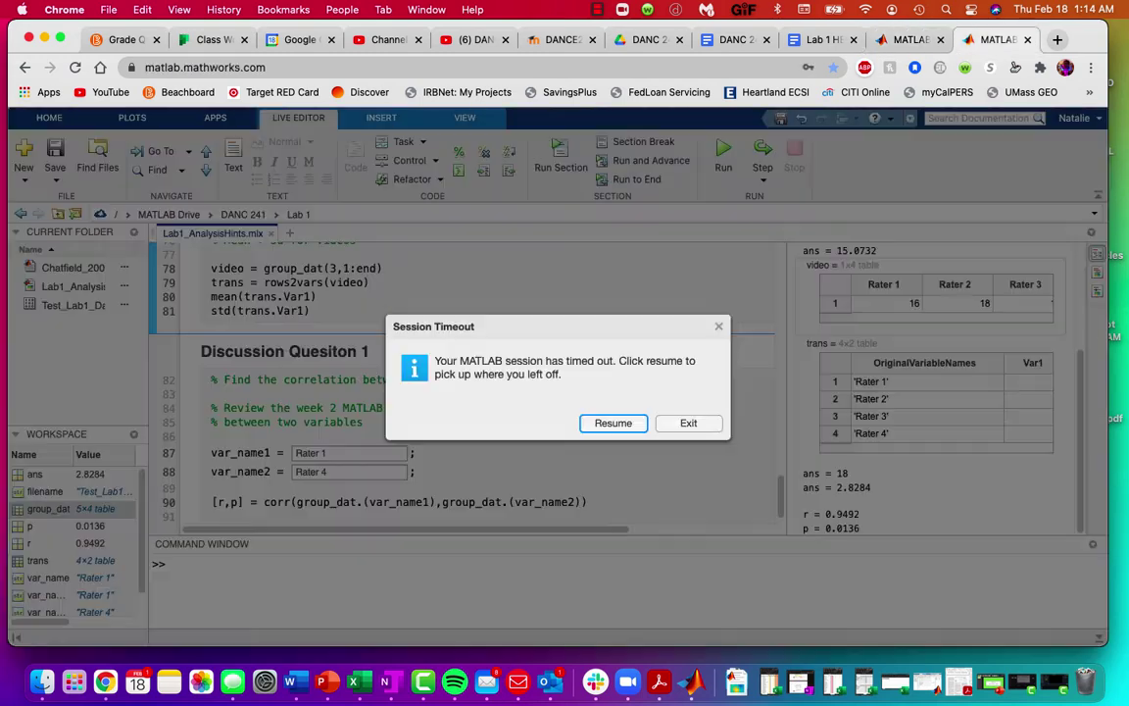
# Step: Resume the timed-out MATLAB Online session from the Session Timeout dialog
pyautogui.click(614, 423)
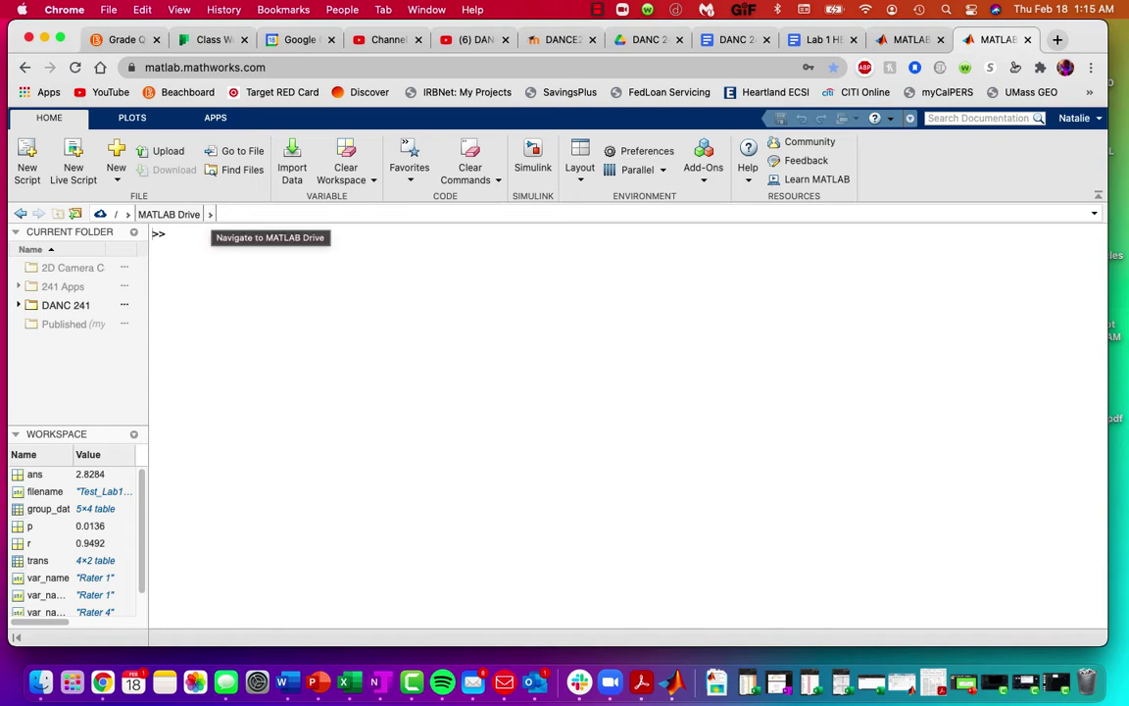
# Step: Browse the MATLAB Drive breadcrumb folder list, then open the DANC 241 folder
pyautogui.click(209, 214)
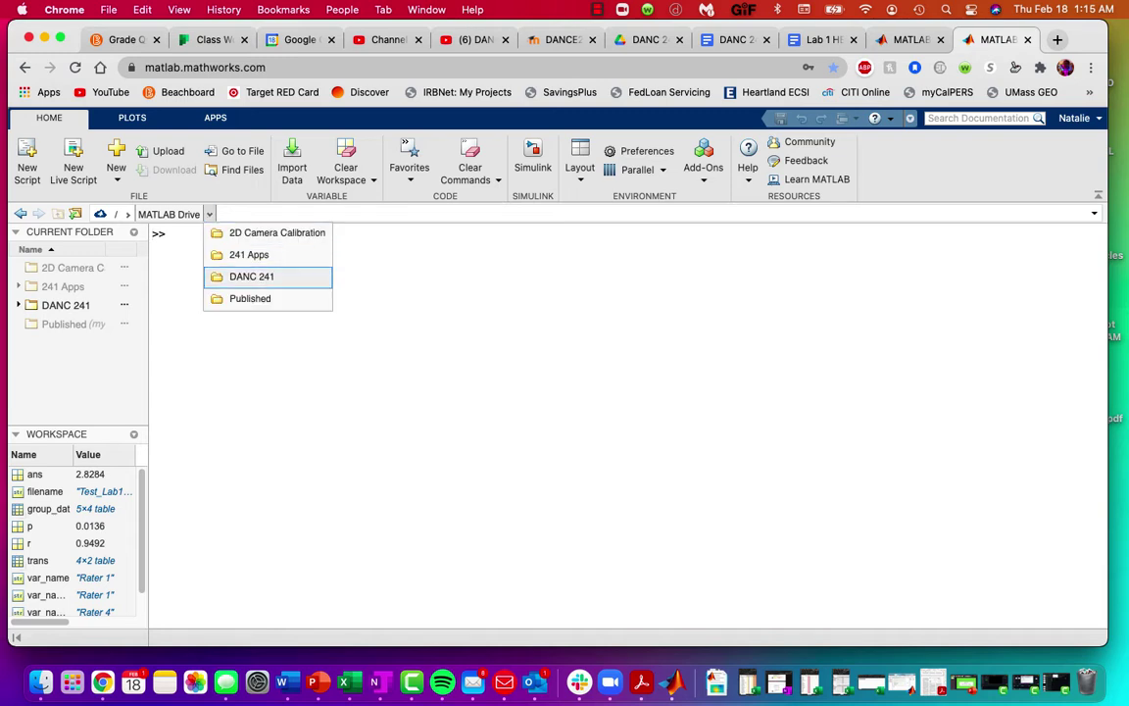
pyautogui.press('Down')
pyautogui.press('Down')
pyautogui.press('Down')
pyautogui.press('Down')
pyautogui.press('Down')
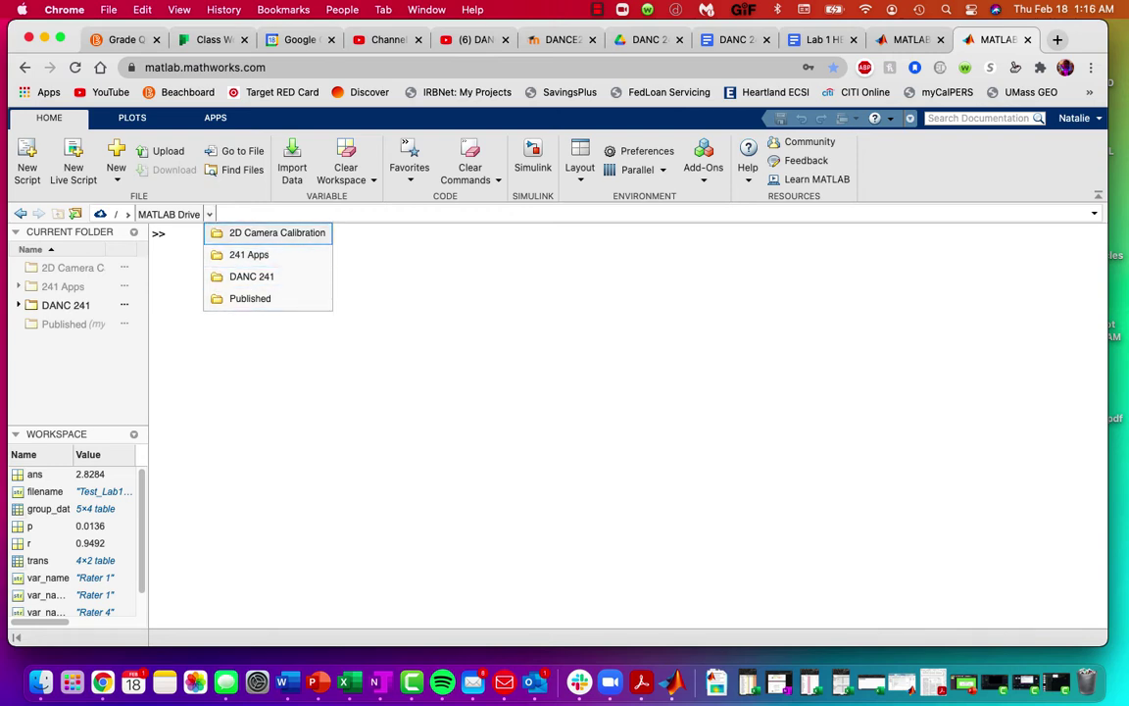
pyautogui.click(210, 213)
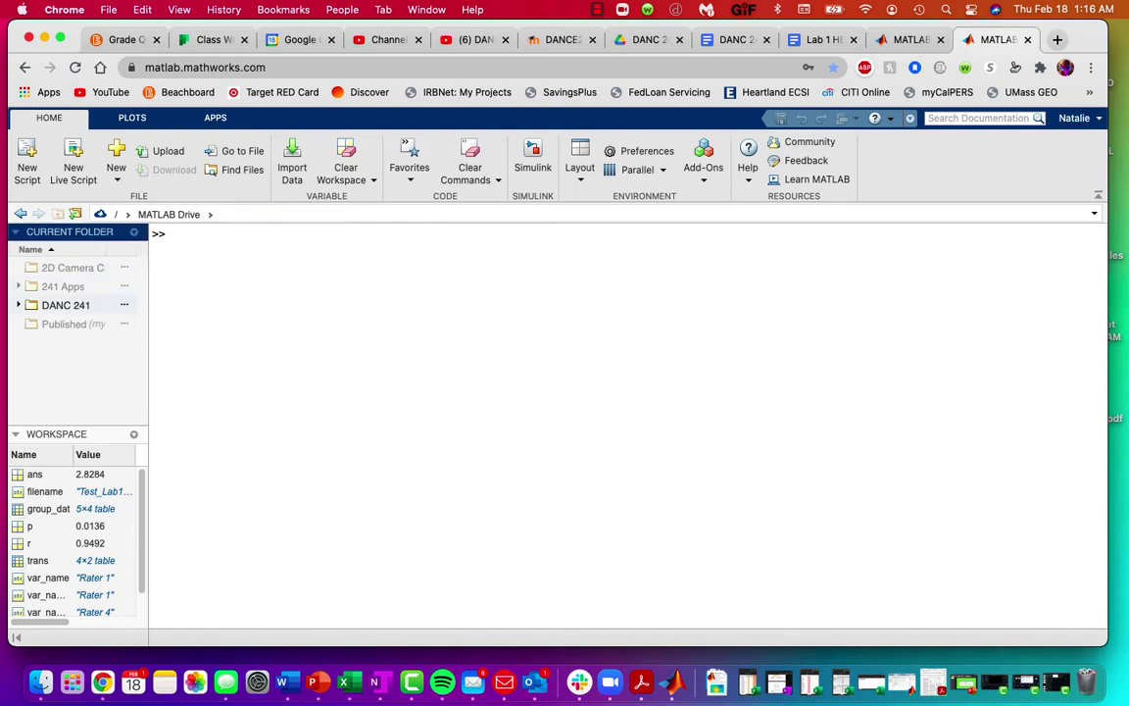
pyautogui.doubleClick(66, 305)
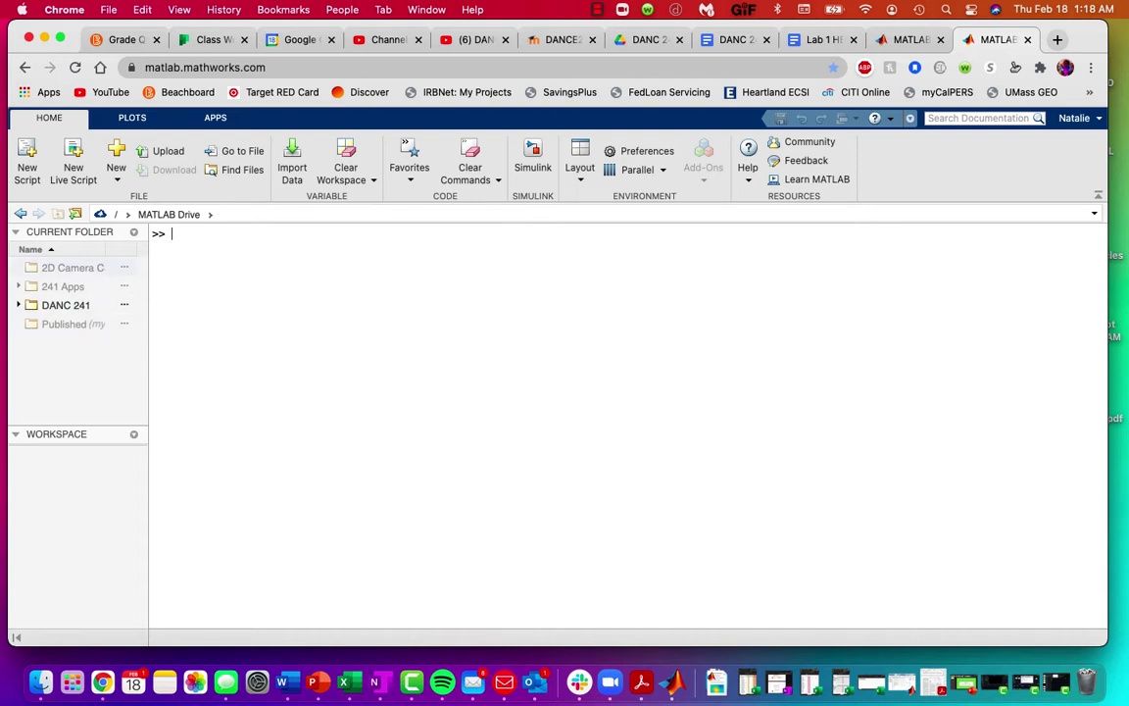
# Step: Add the 2D Camera Calibration folder to the path via Add to Path > Selected Folders
pyautogui.rightClick(84, 267)
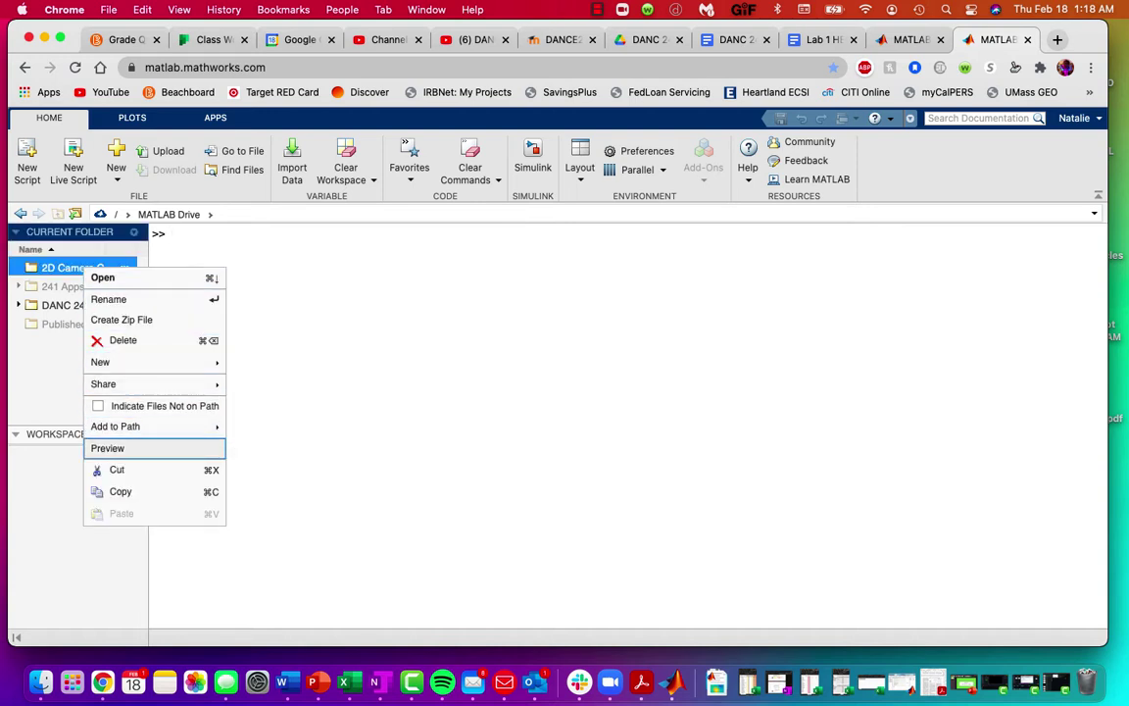
pyautogui.moveTo(115, 427)
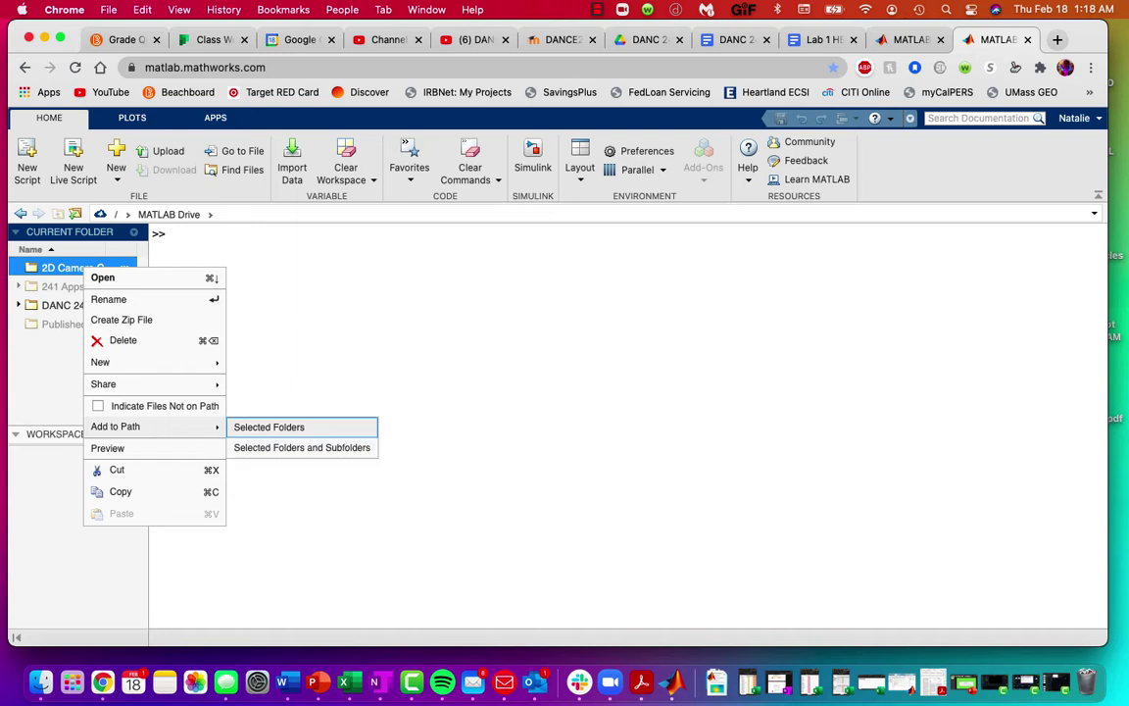
pyautogui.click(302, 447)
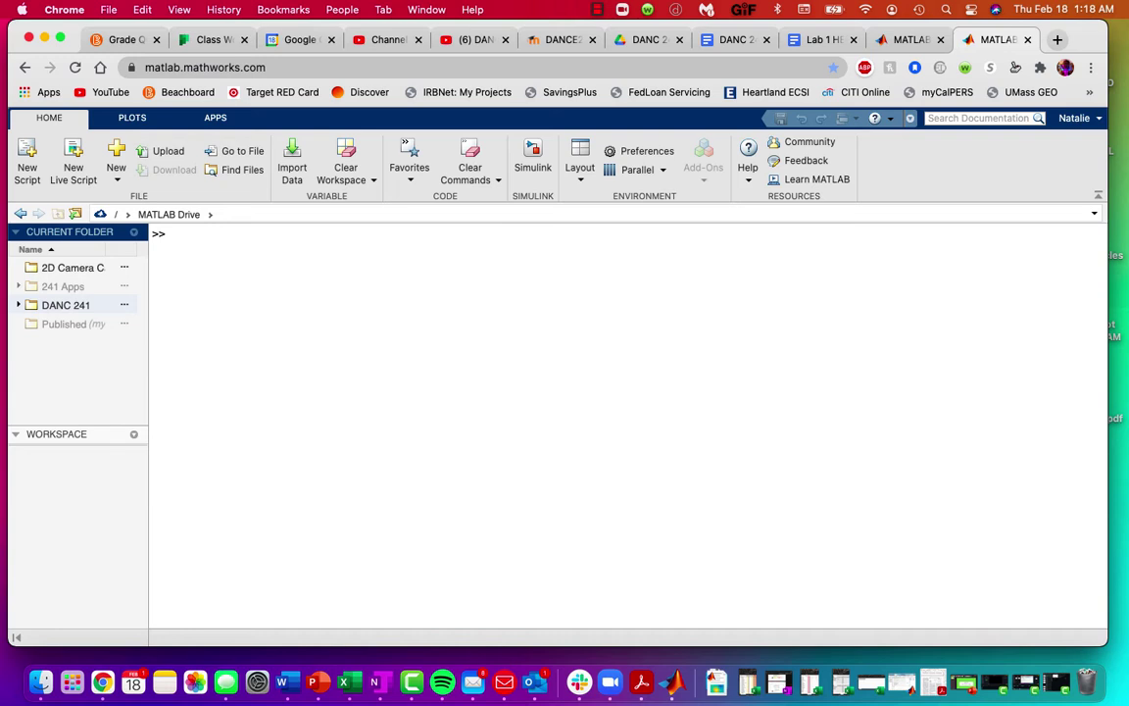
# Step: Open DANC 241 and then its Lab 1 folder to list Lab1_Analysis and Test_Lab1_Da
pyautogui.doubleClick(66, 304)
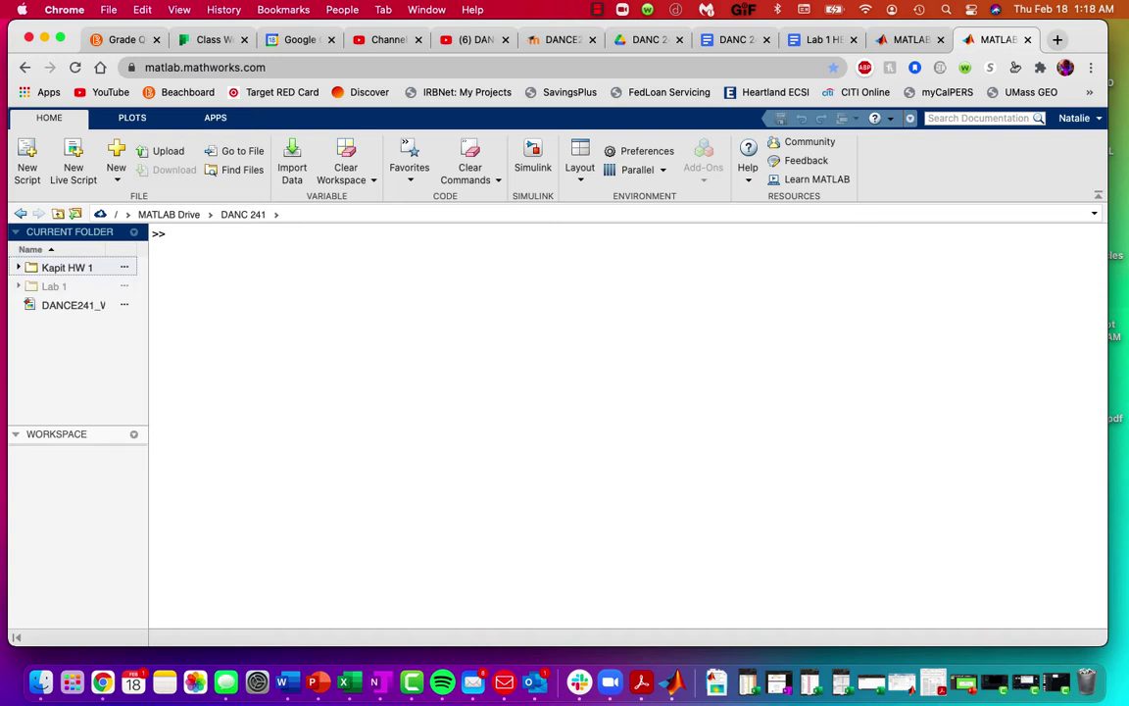
pyautogui.click(55, 286)
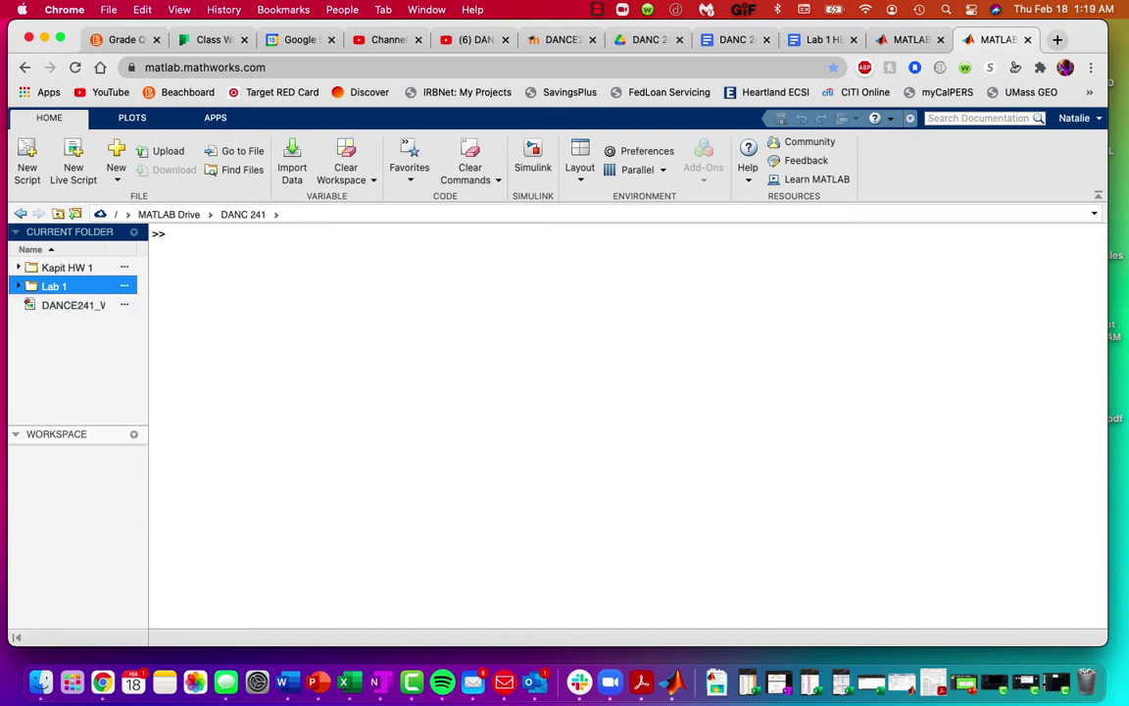
pyautogui.doubleClick(55, 286)
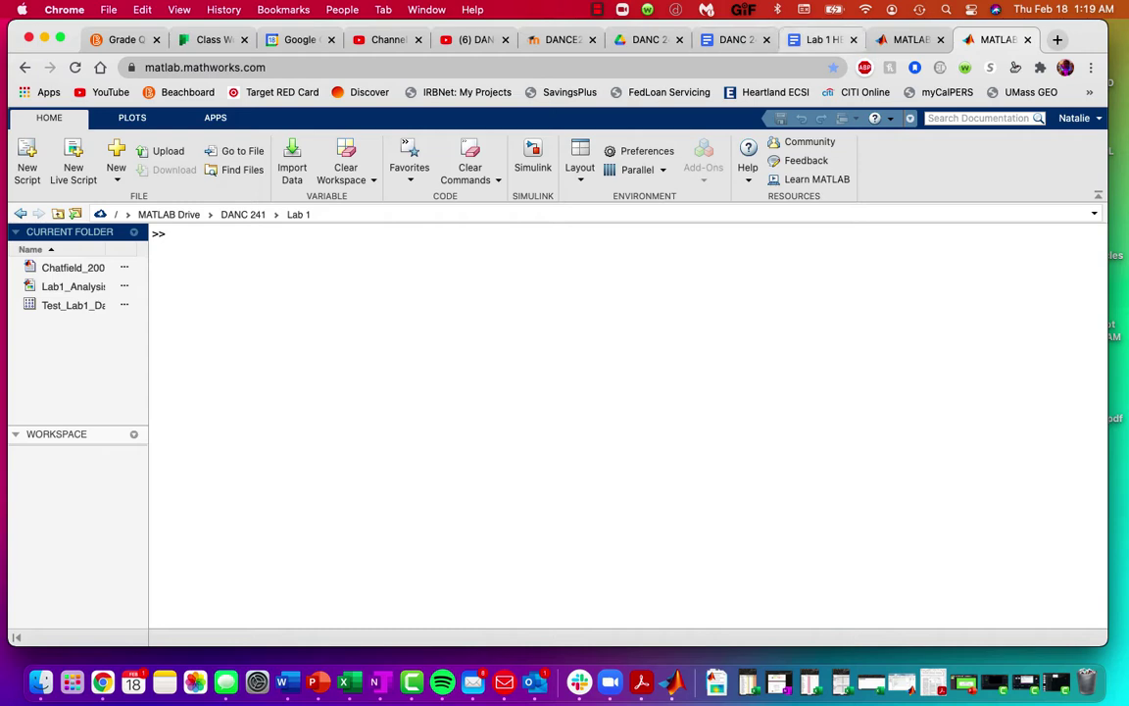
# Step: In the DANC 241 - Troubleshooting doc, scroll past the MATLAB and Kapit2MATLAB sections back to 2D Camera Calibration Software
pyautogui.click(735, 39)
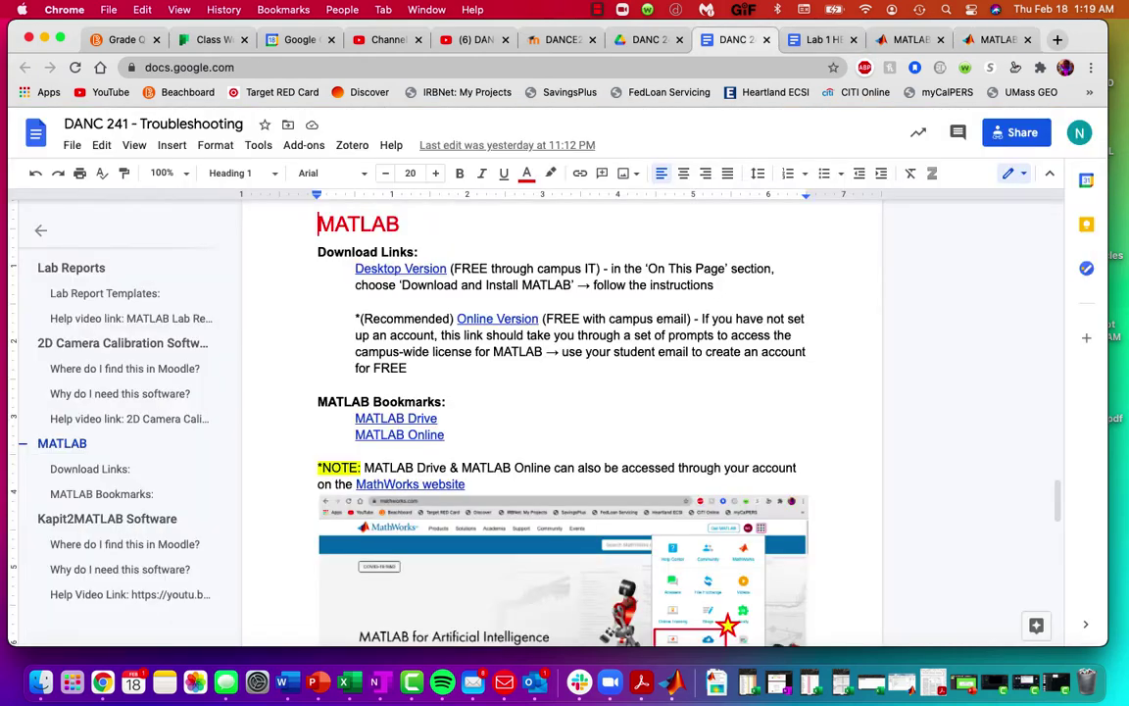
pyautogui.scroll(-3, 562, 412)
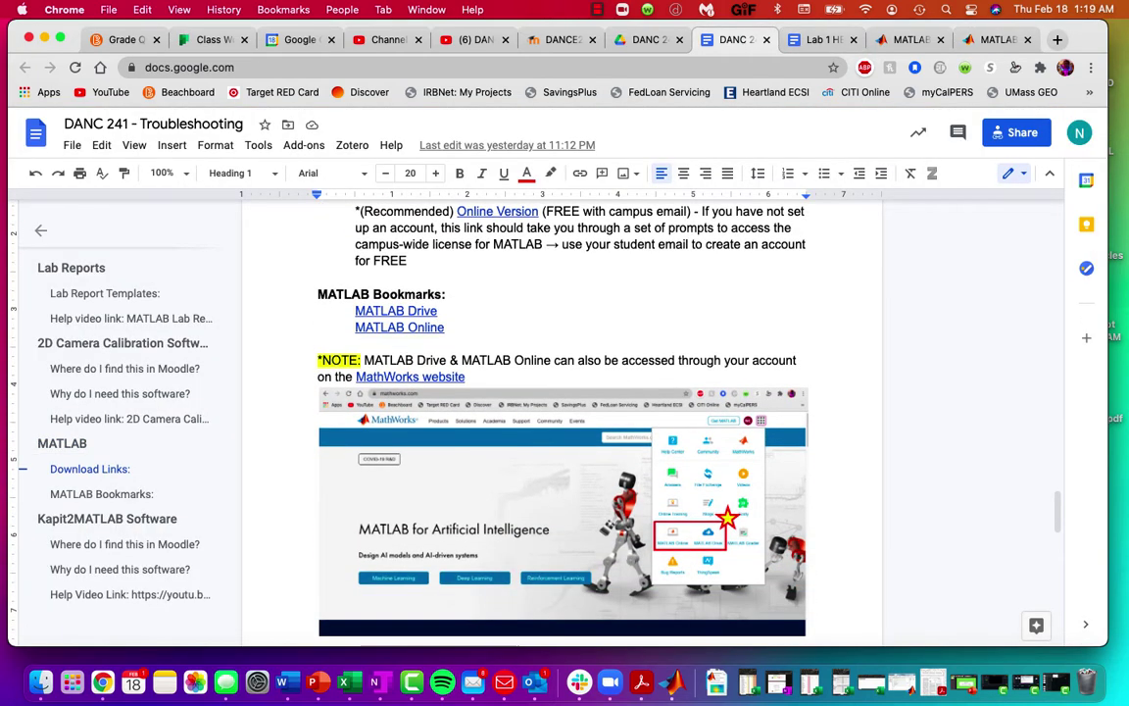
pyautogui.scroll(-1, 562, 412)
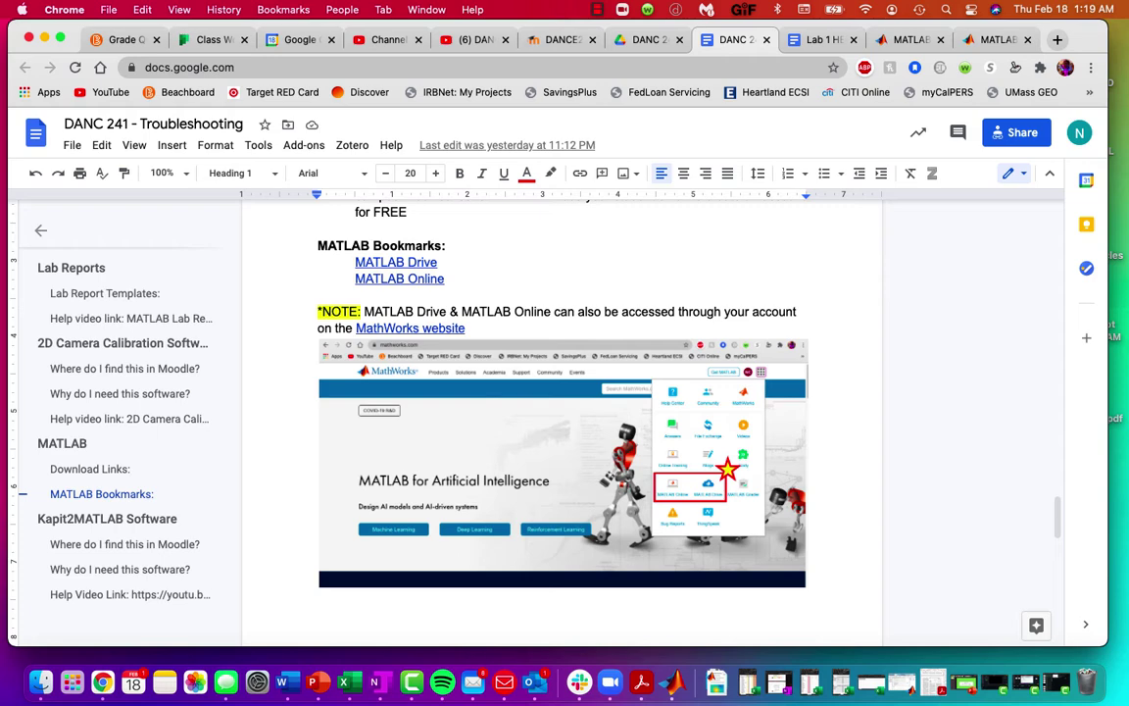
pyautogui.scroll(-5, 562, 412)
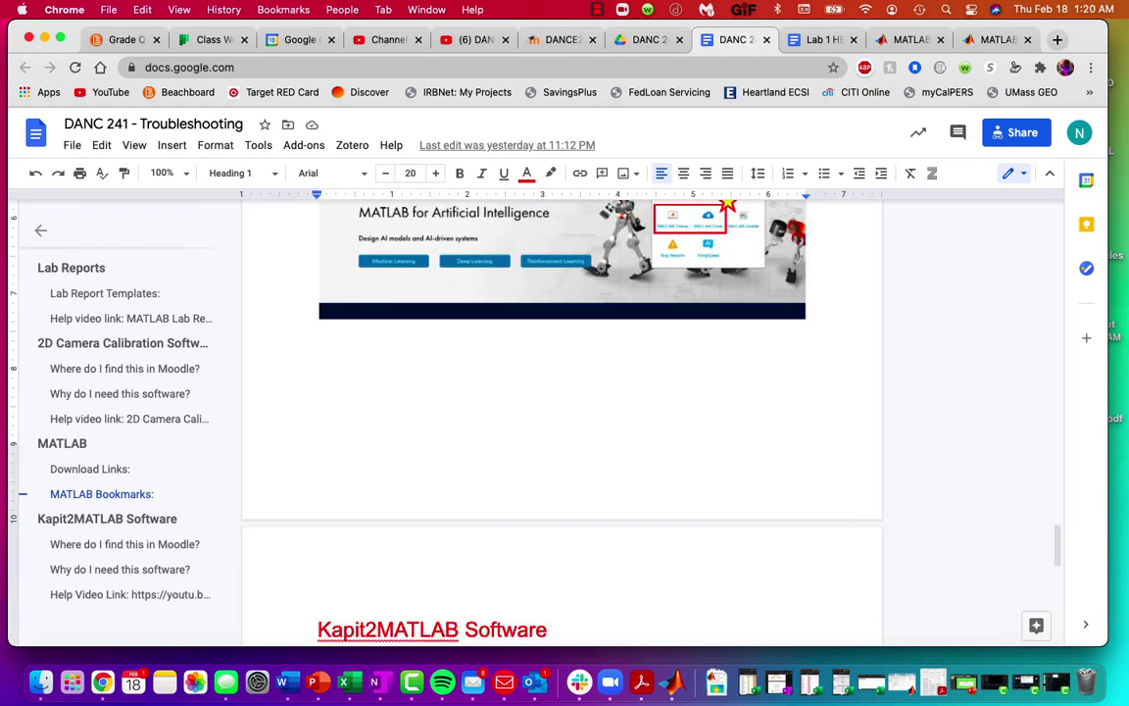
pyautogui.scroll(-5, 562, 422)
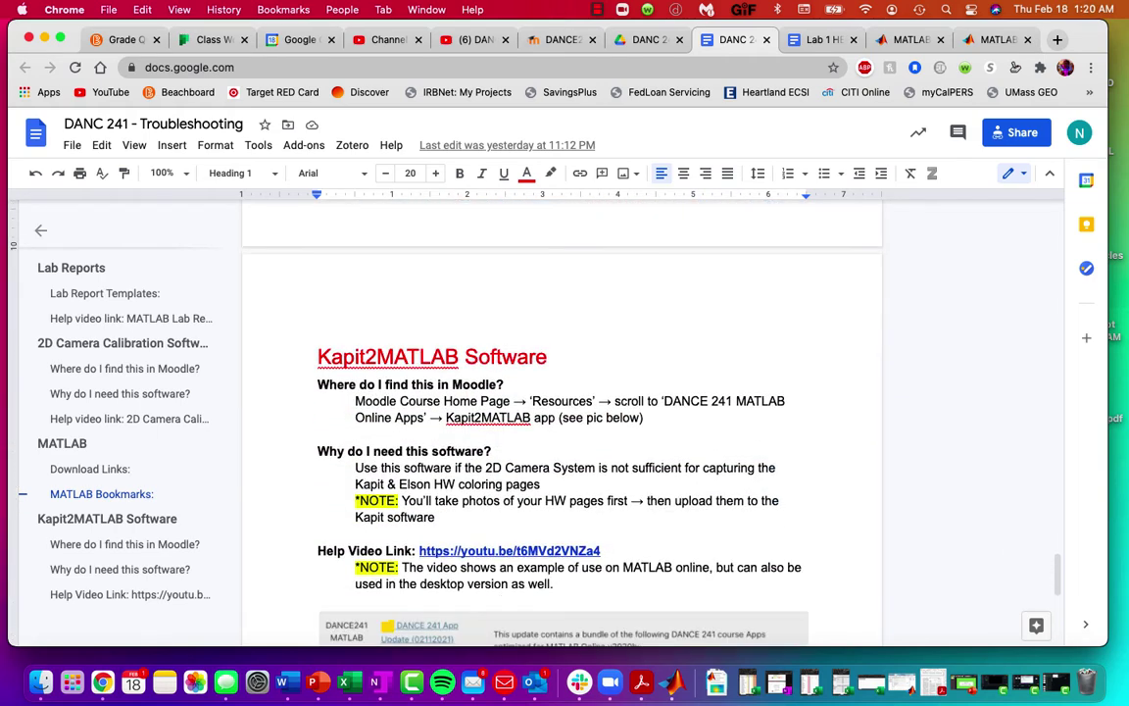
pyautogui.scroll(10, 562, 422)
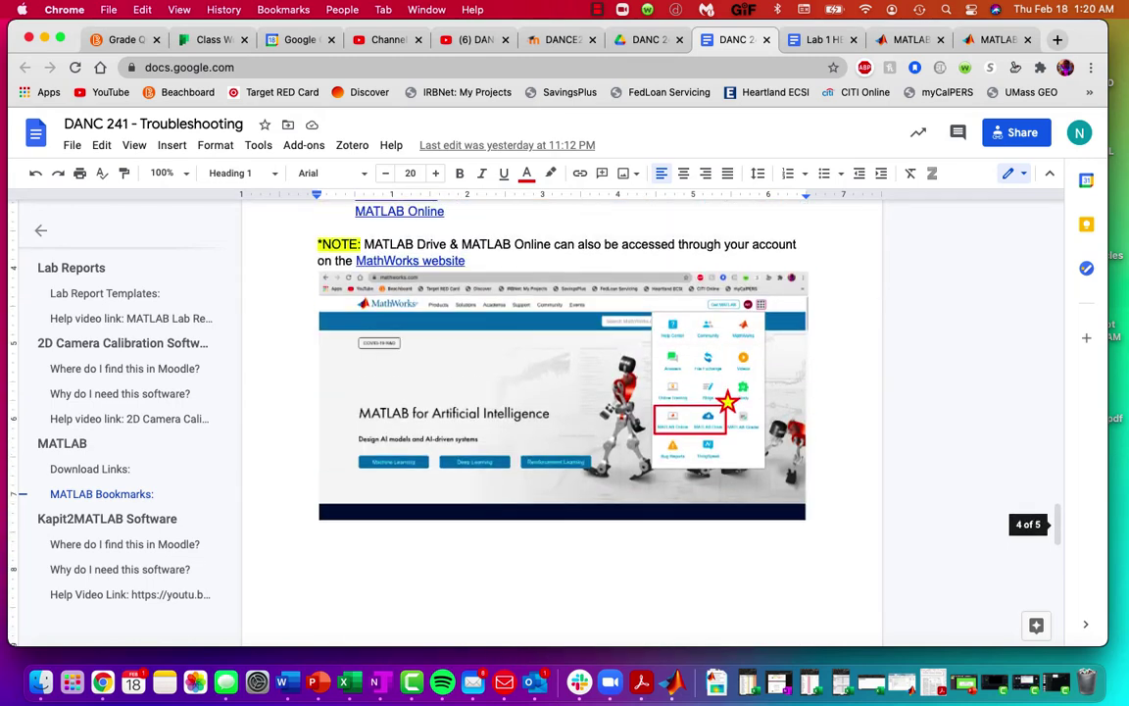
pyautogui.scroll(15, 562, 421)
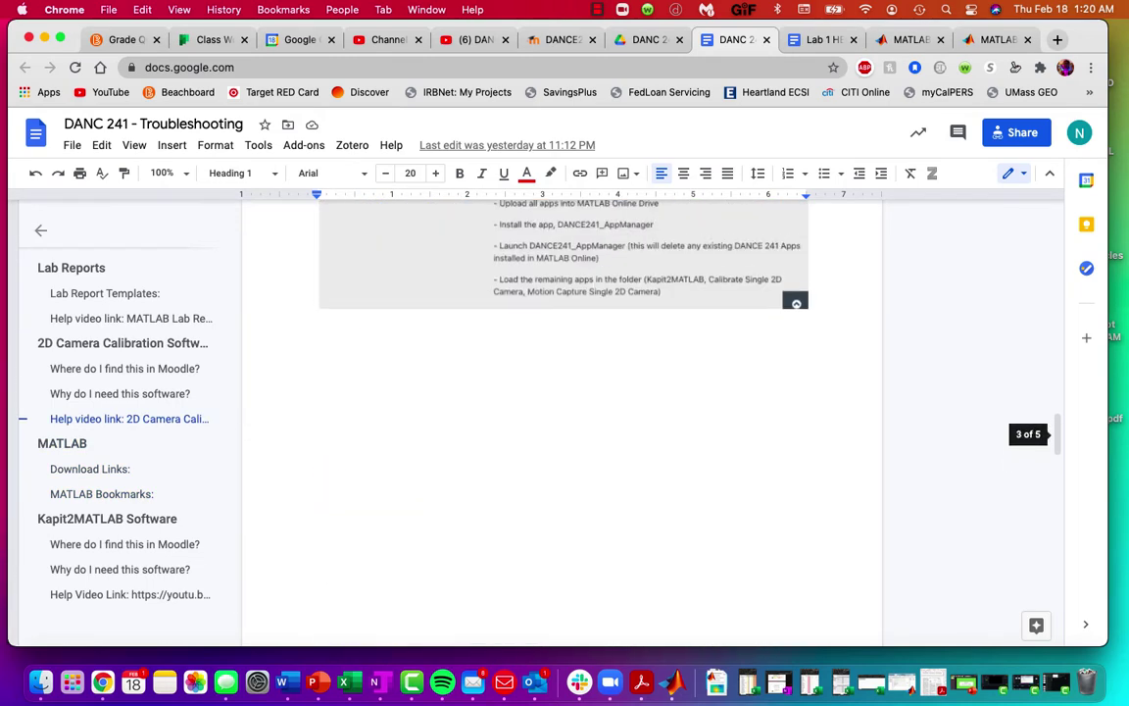
pyautogui.scroll(12, 713, 420)
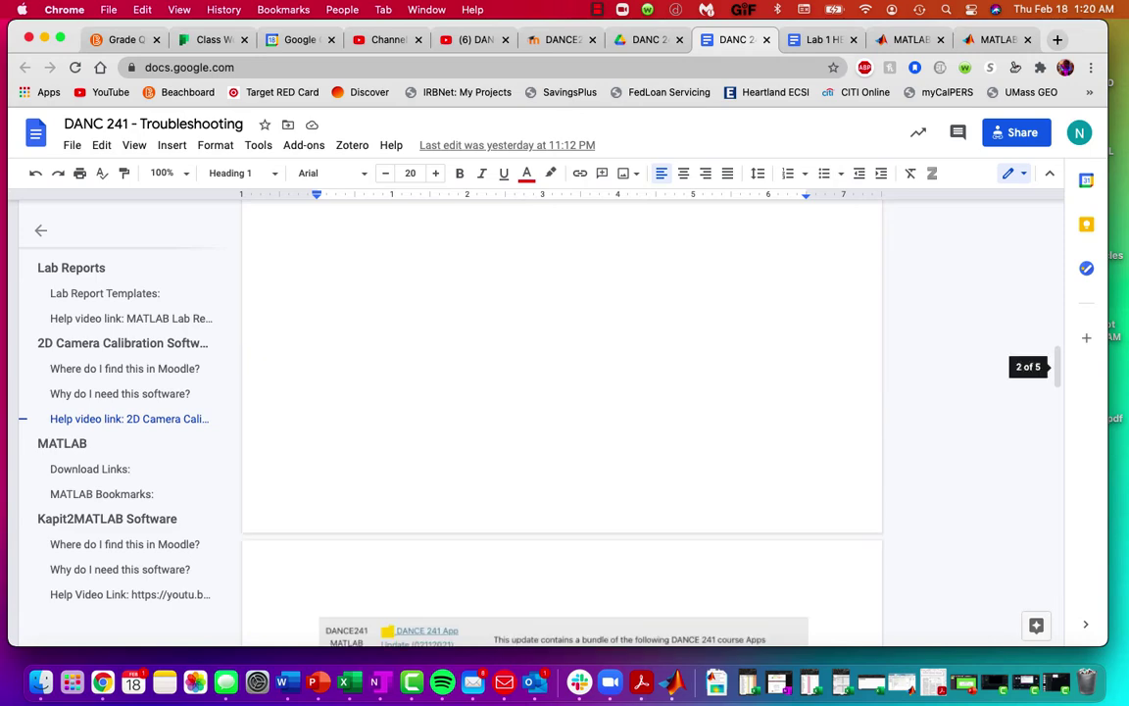
pyautogui.scroll(5, 562, 421)
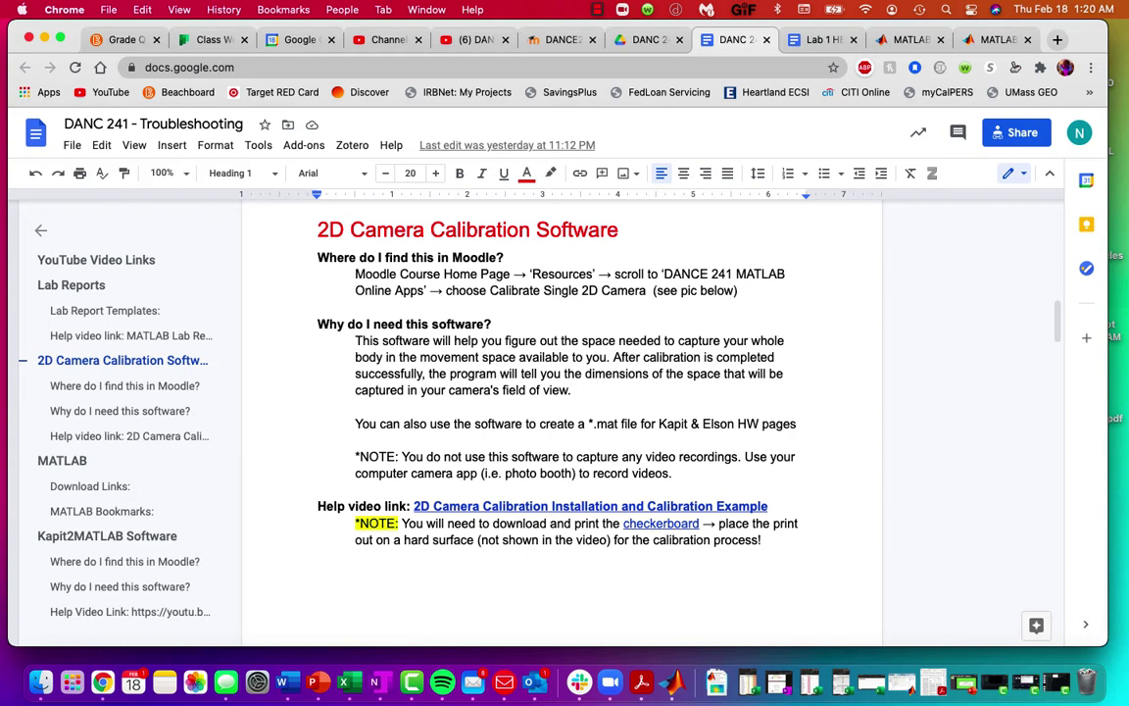
# Step: Go from the DANCE241-SEC01 SP21 course home to Resources and open the DANCE 241 App Update (02142021) file list
pyautogui.click(561, 39)
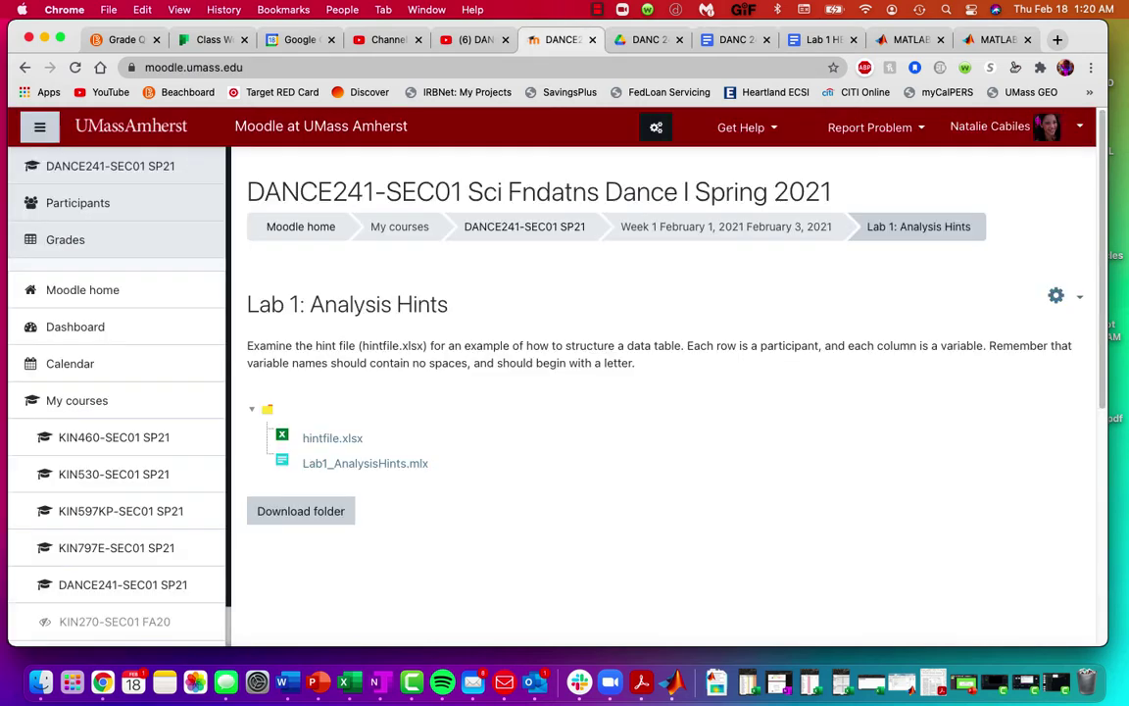
pyautogui.click(524, 227)
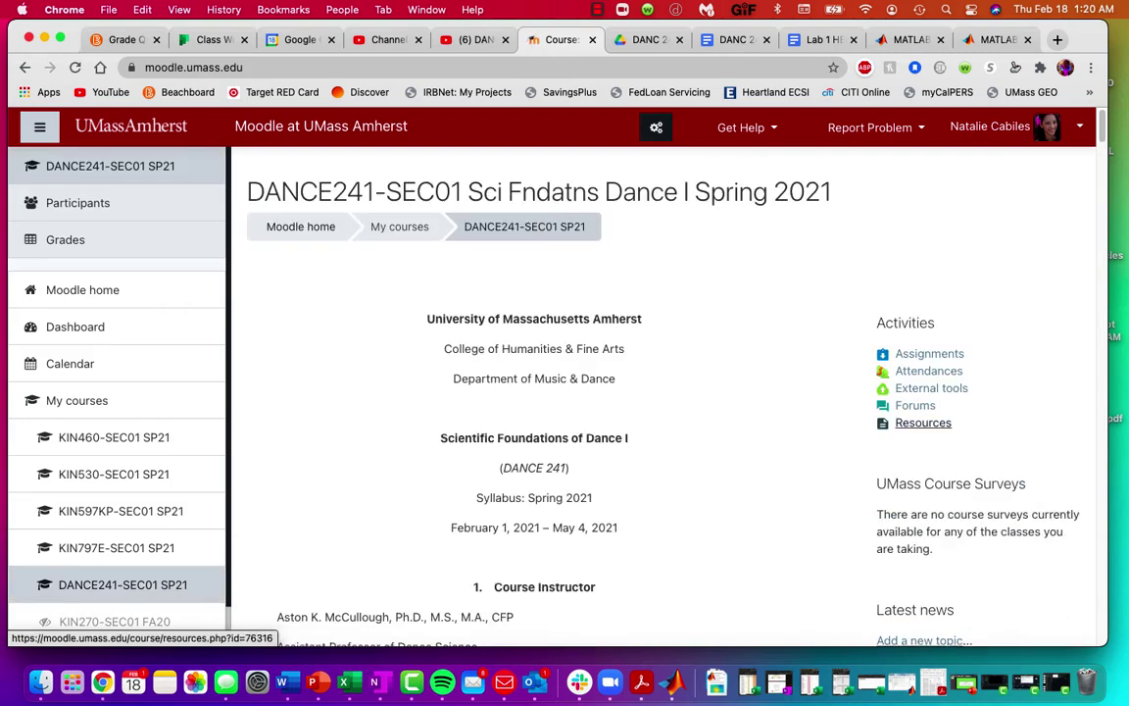
pyautogui.click(923, 423)
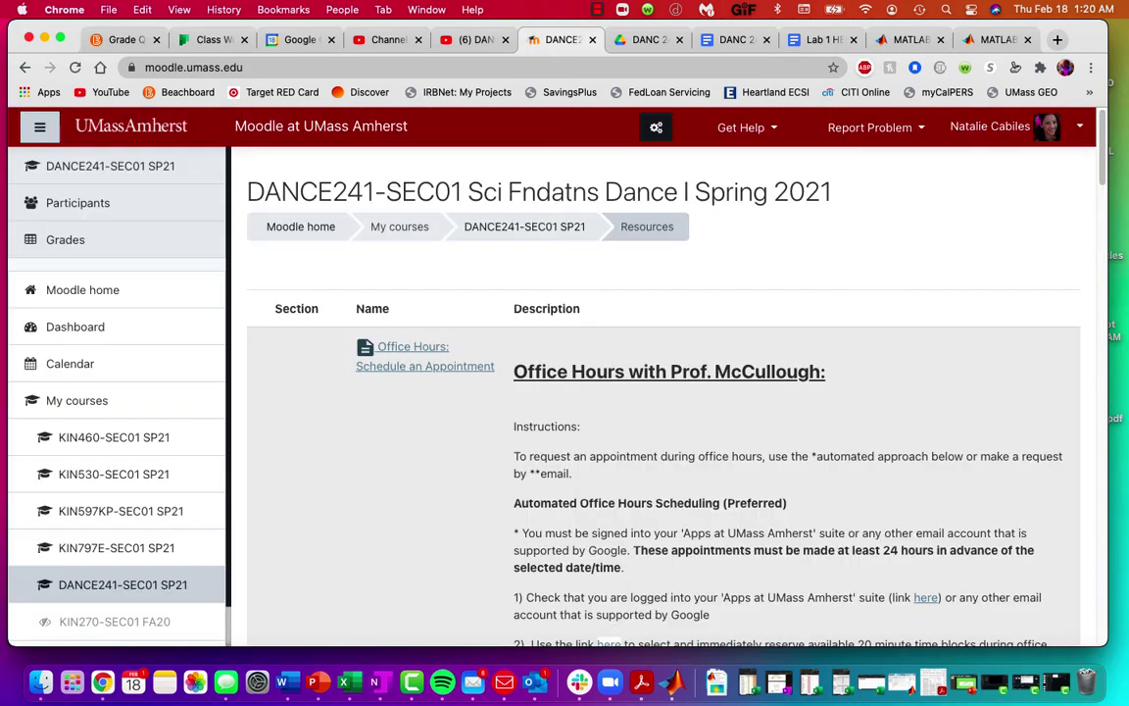
pyautogui.scroll(-15, 664, 392)
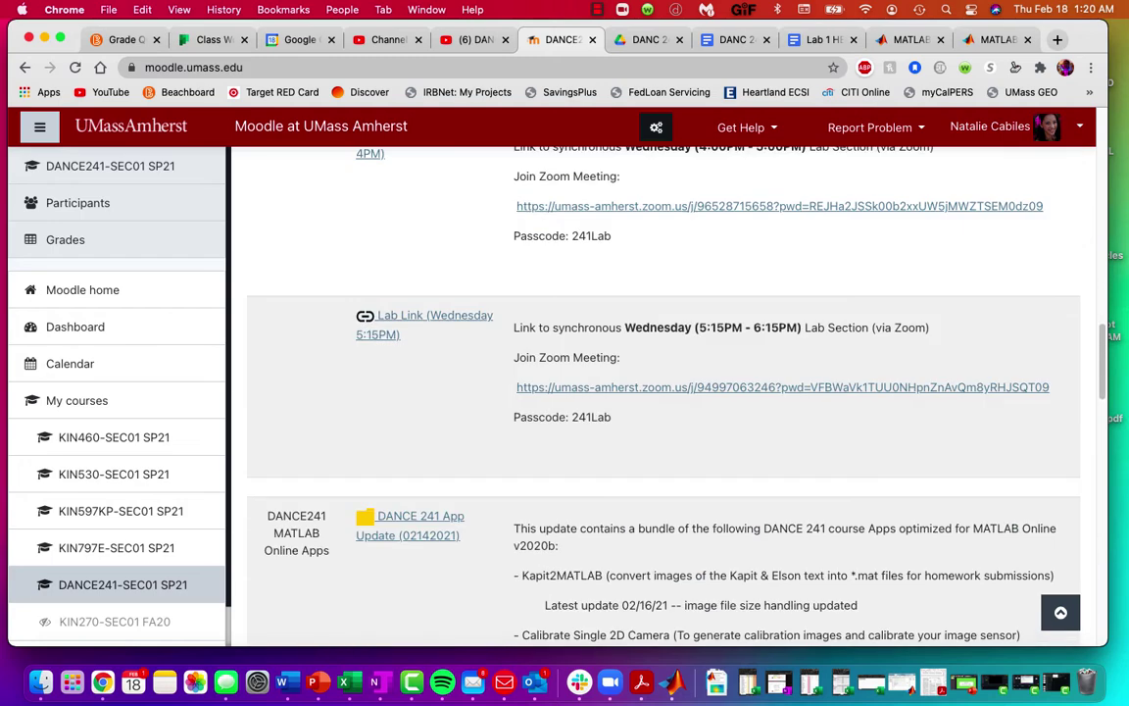
pyautogui.scroll(-5, 664, 392)
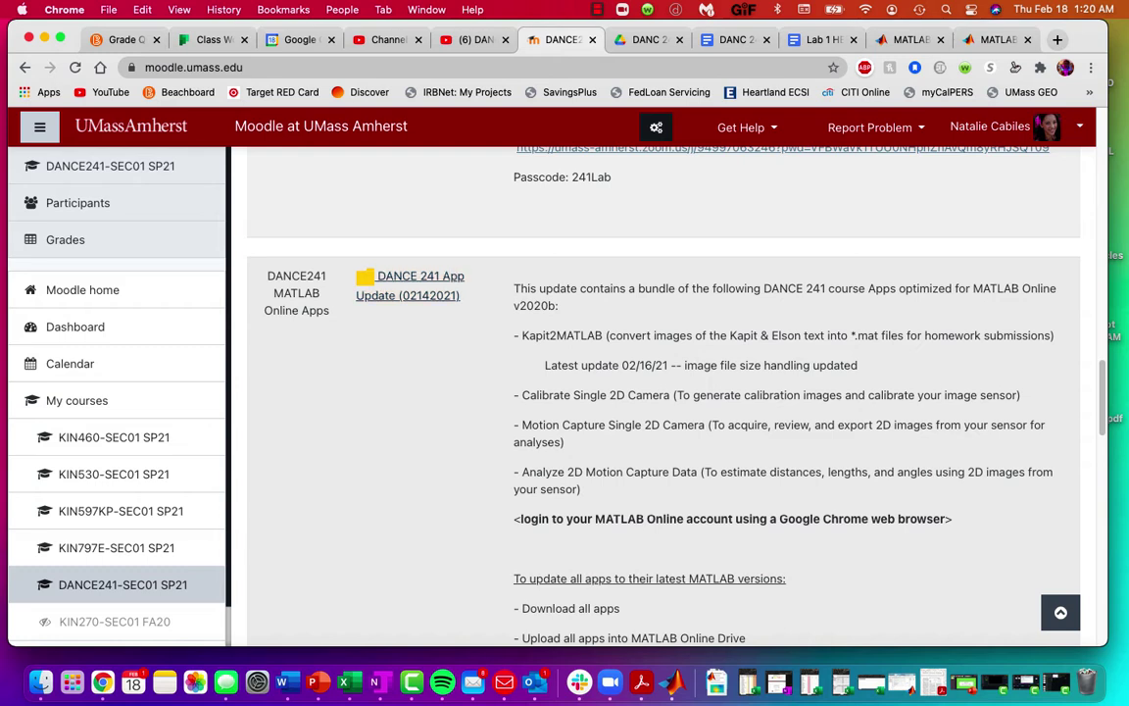
pyautogui.click(410, 285)
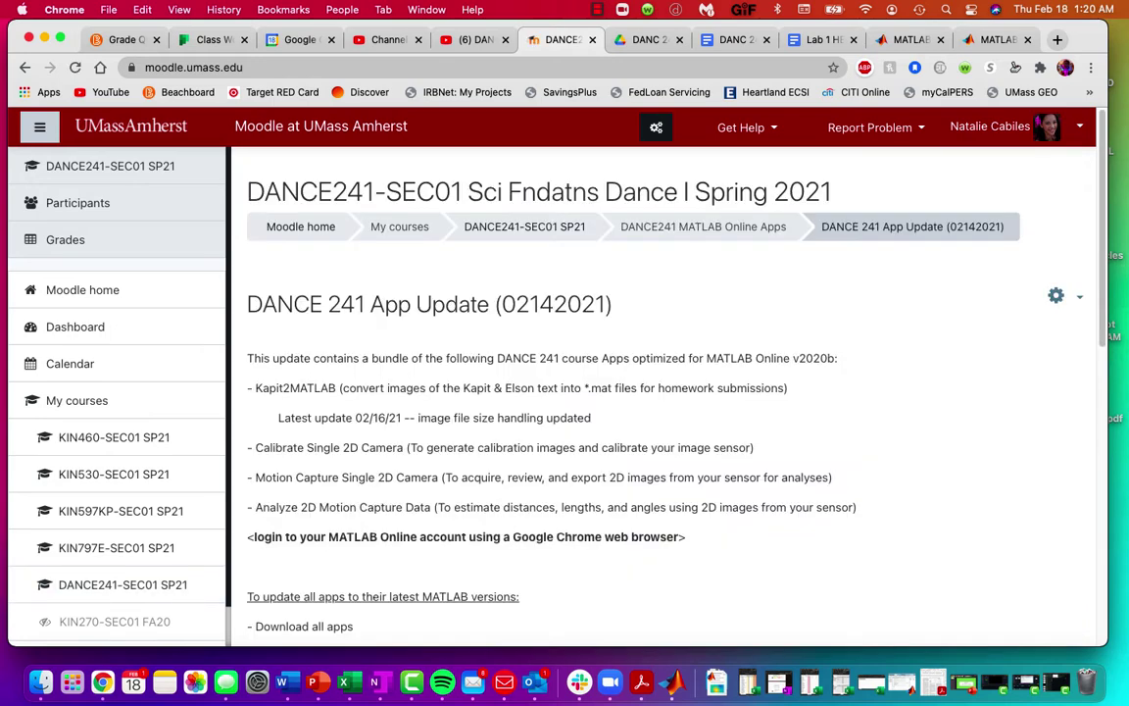
pyautogui.scroll(-3, 663, 392)
pyautogui.scroll(-1, 663, 392)
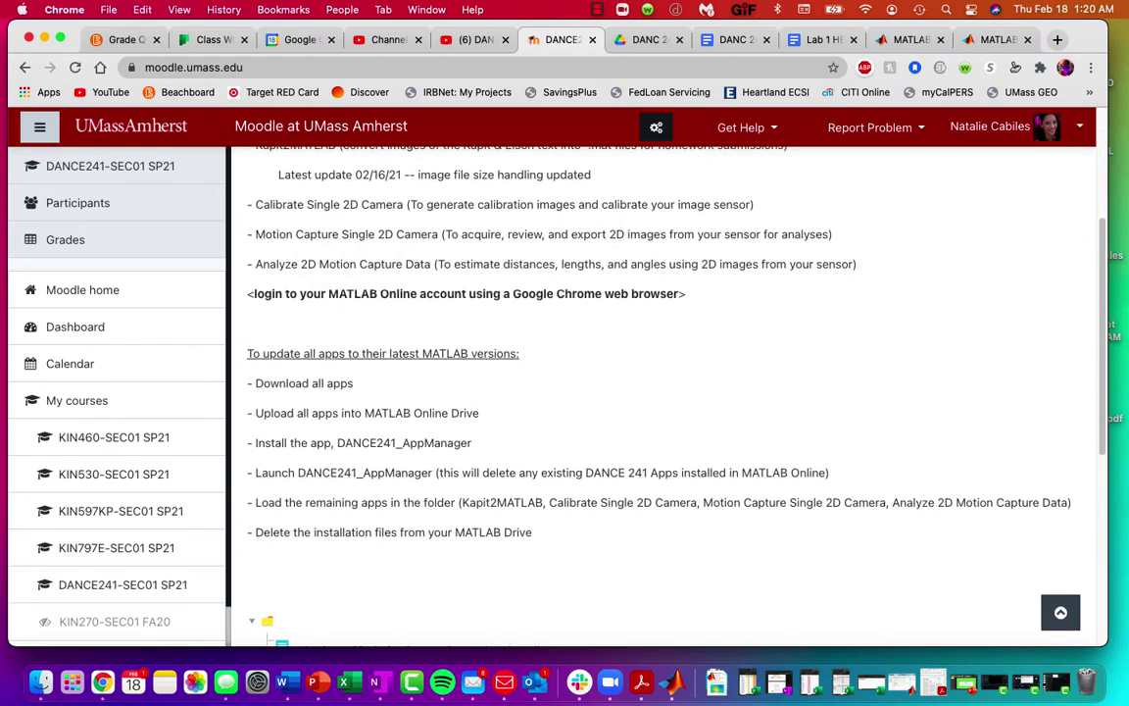
pyautogui.scroll(-6, 411, 304)
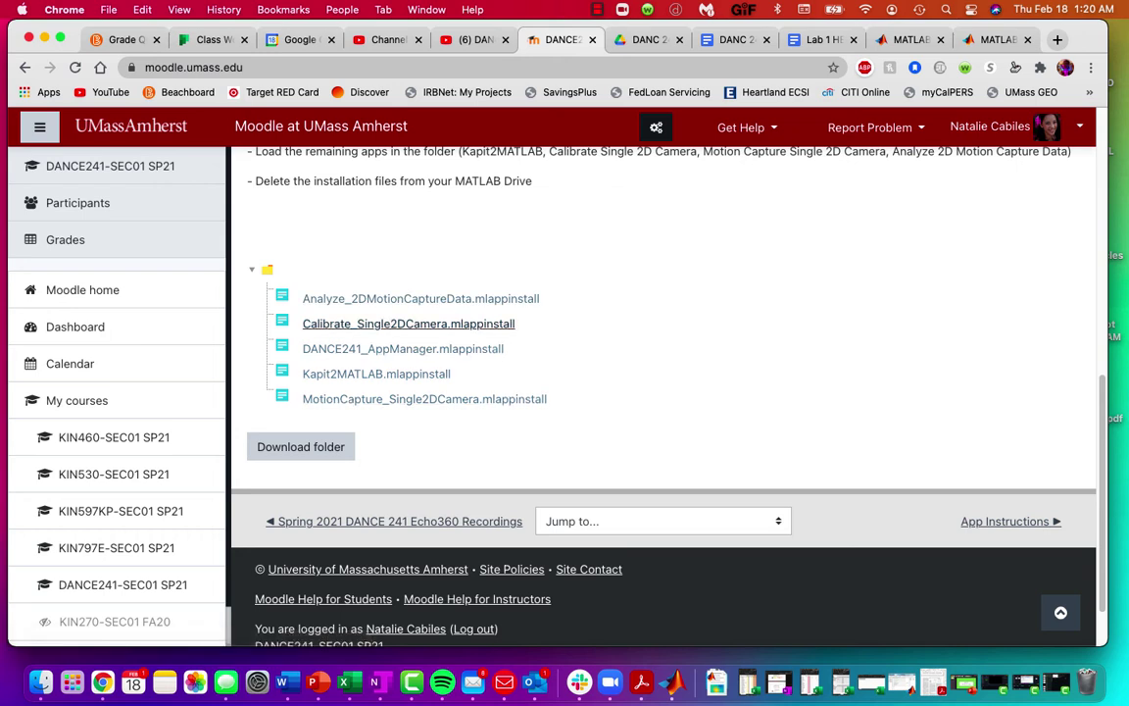
# Step: Download the Analyze, Calibrate, DANCE241_AppManager, Kapit2MATLAB and MotionCapture installers, then check the Downloads stack
pyautogui.click(422, 298)
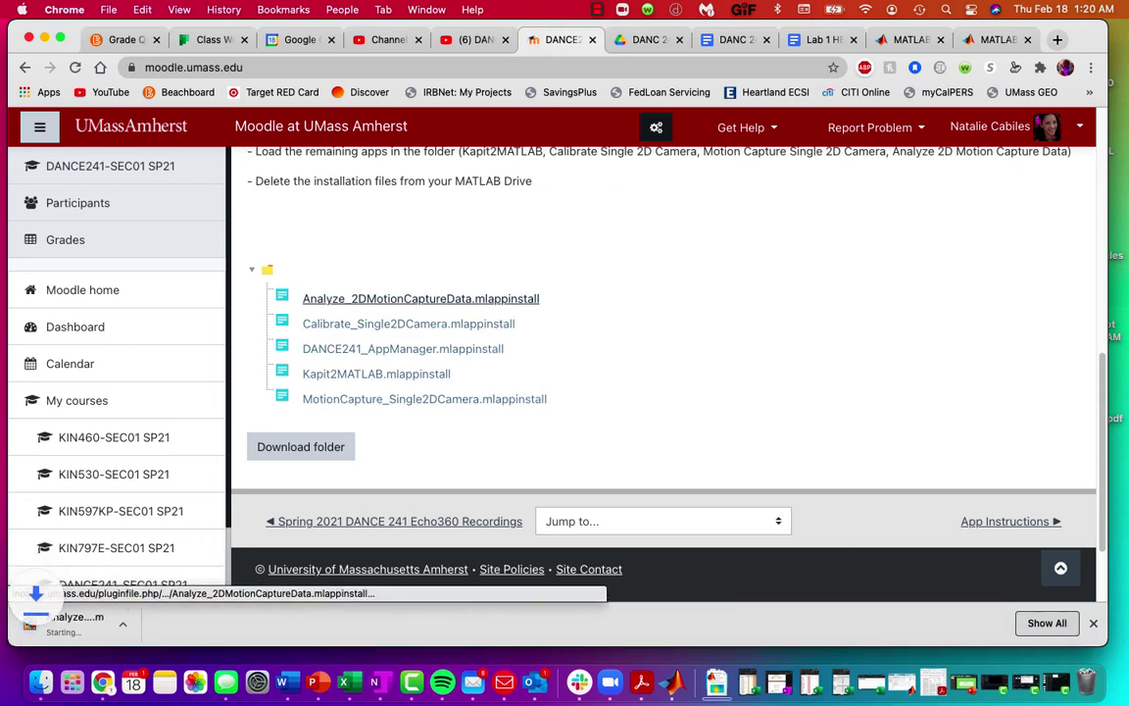
pyautogui.click(409, 323)
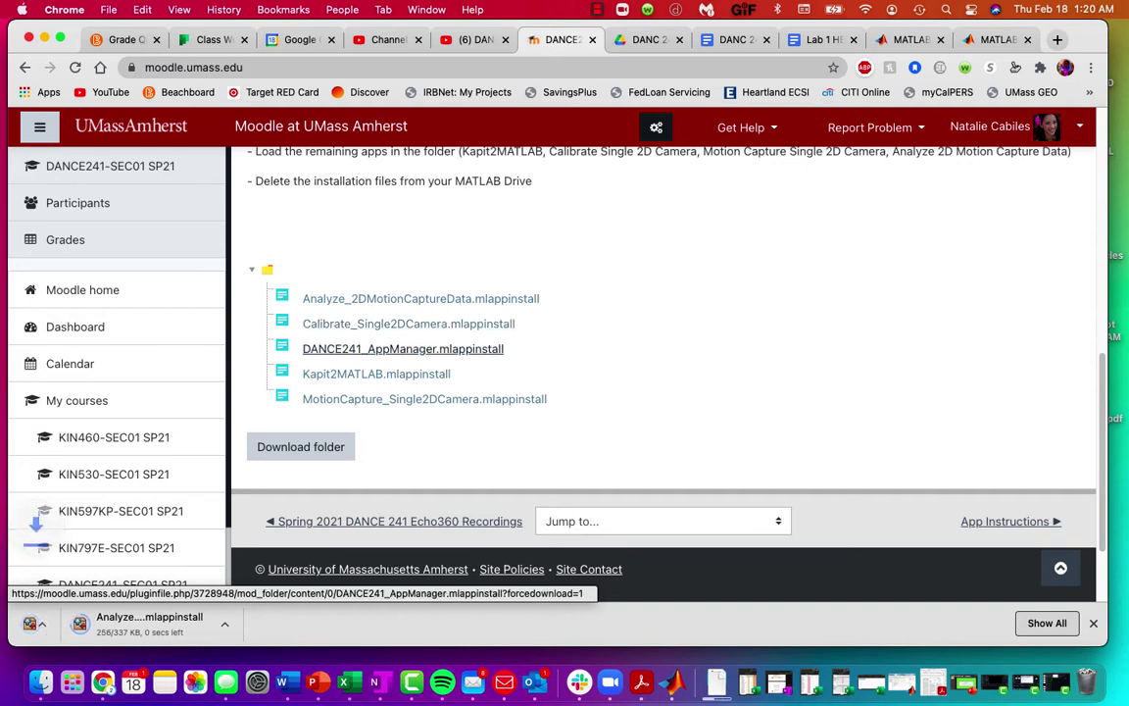
pyautogui.click(403, 349)
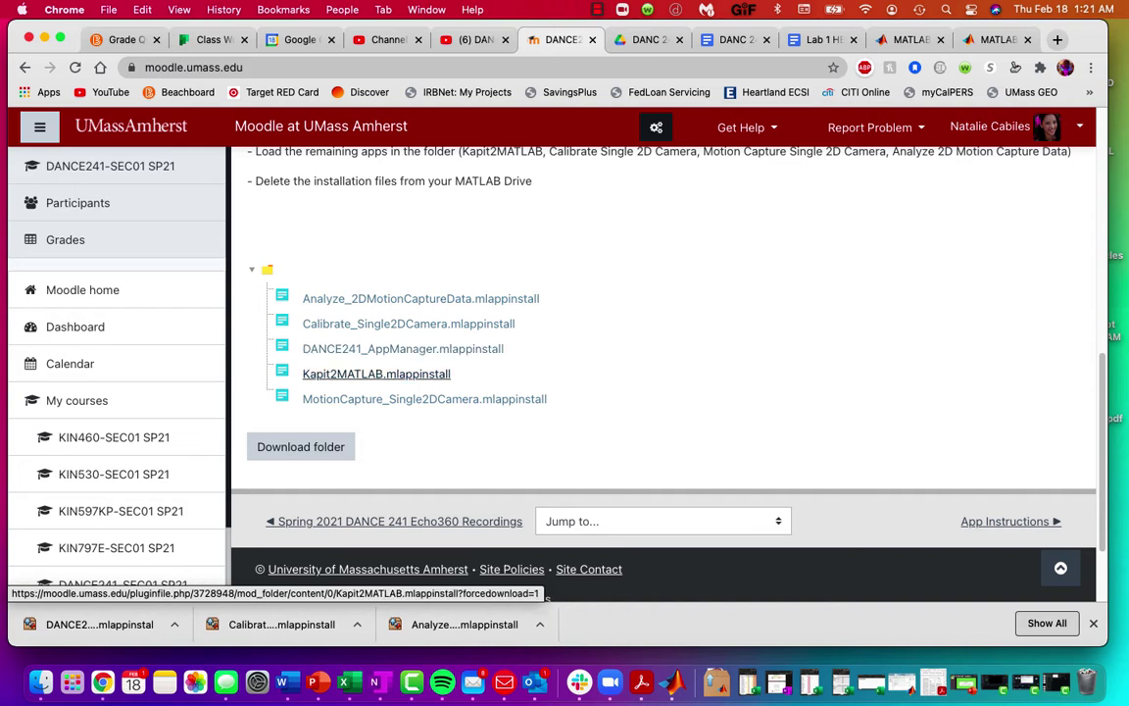
pyautogui.click(377, 373)
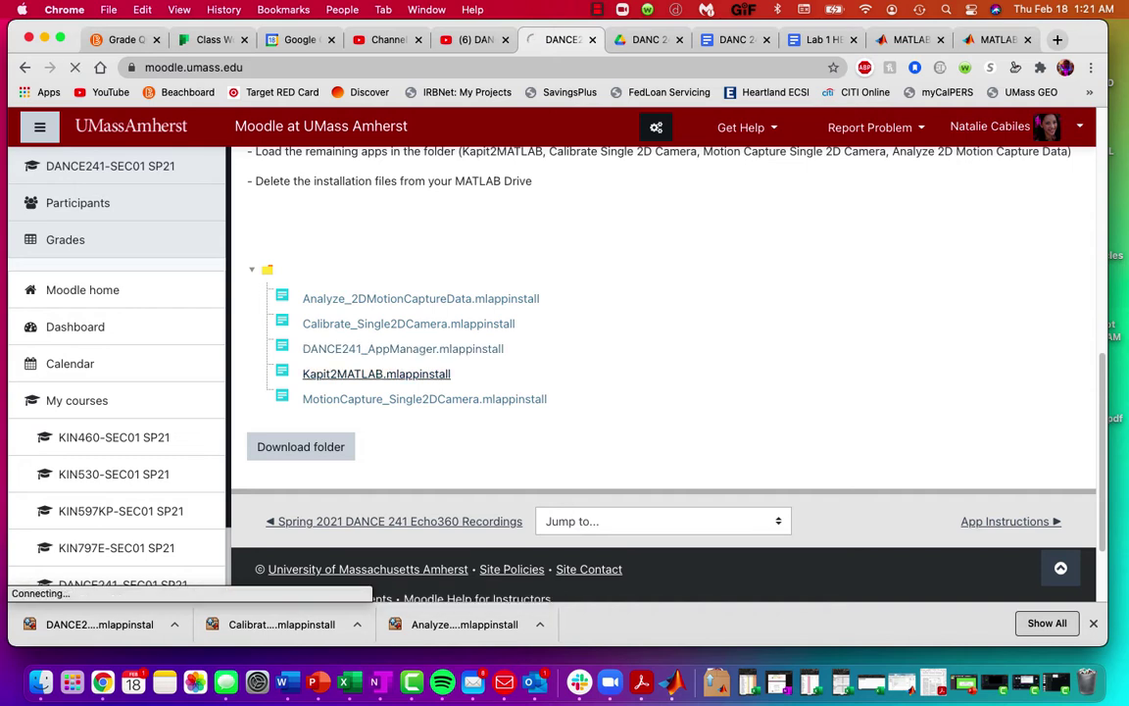
pyautogui.click(432, 400)
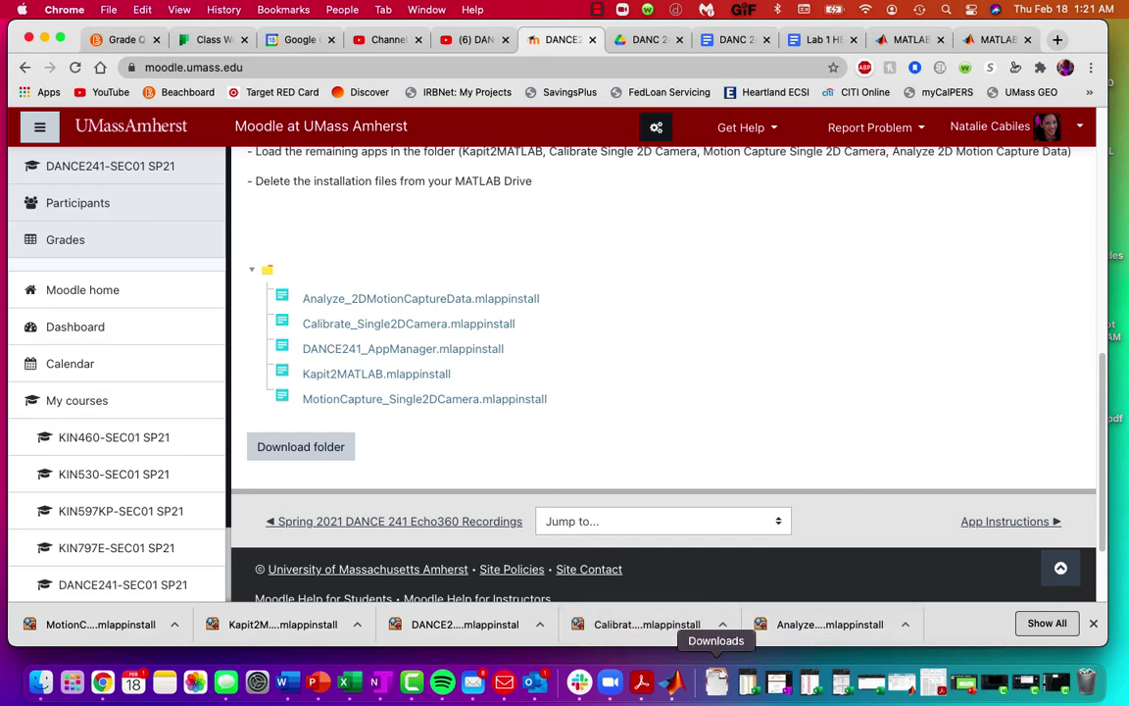
pyautogui.click(717, 681)
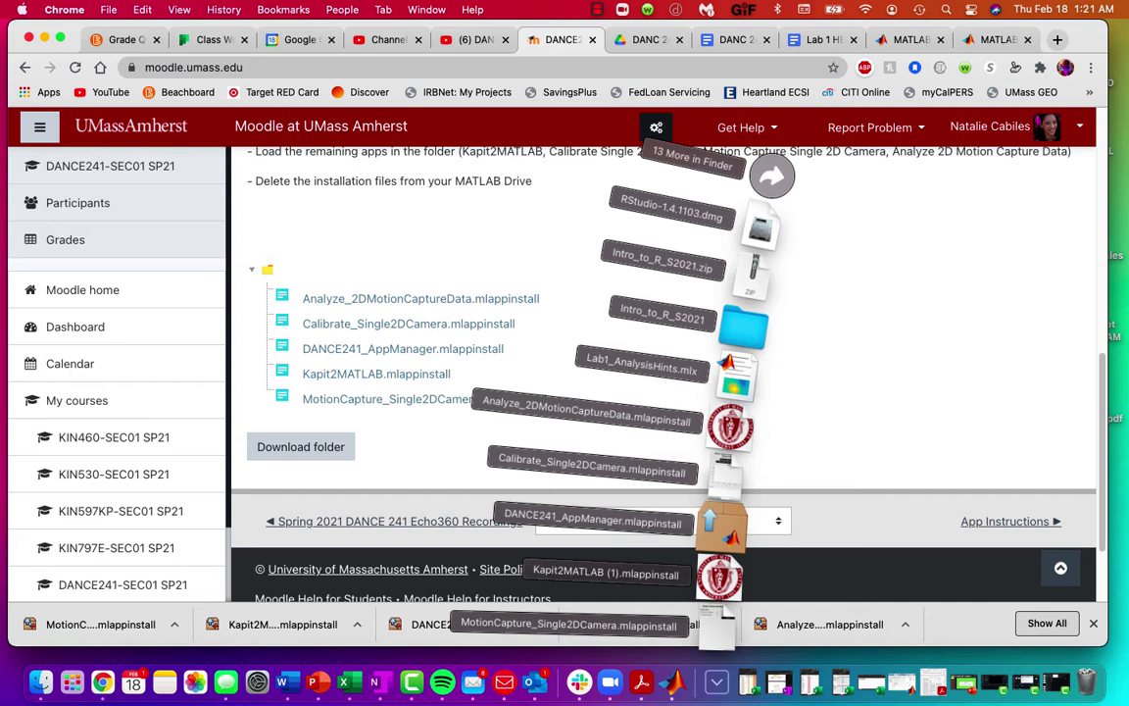
pyautogui.click(717, 681)
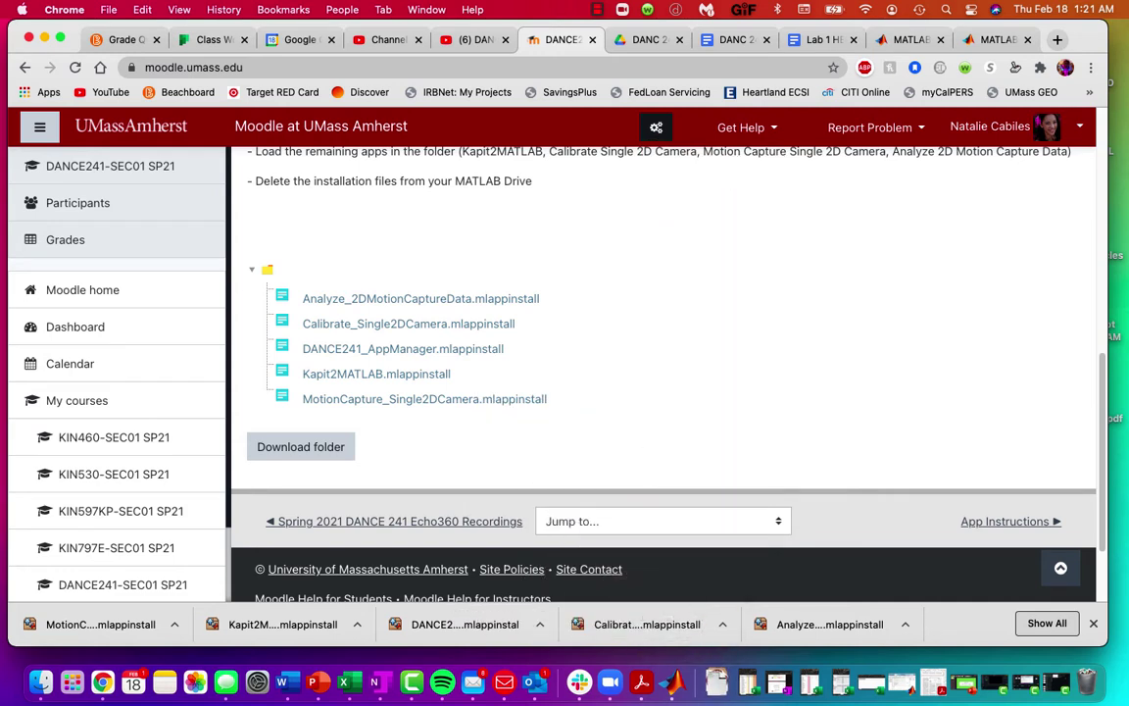
# Step: Go to the top level of MATLAB Drive and select the five new installers in Downloads
pyautogui.click(997, 41)
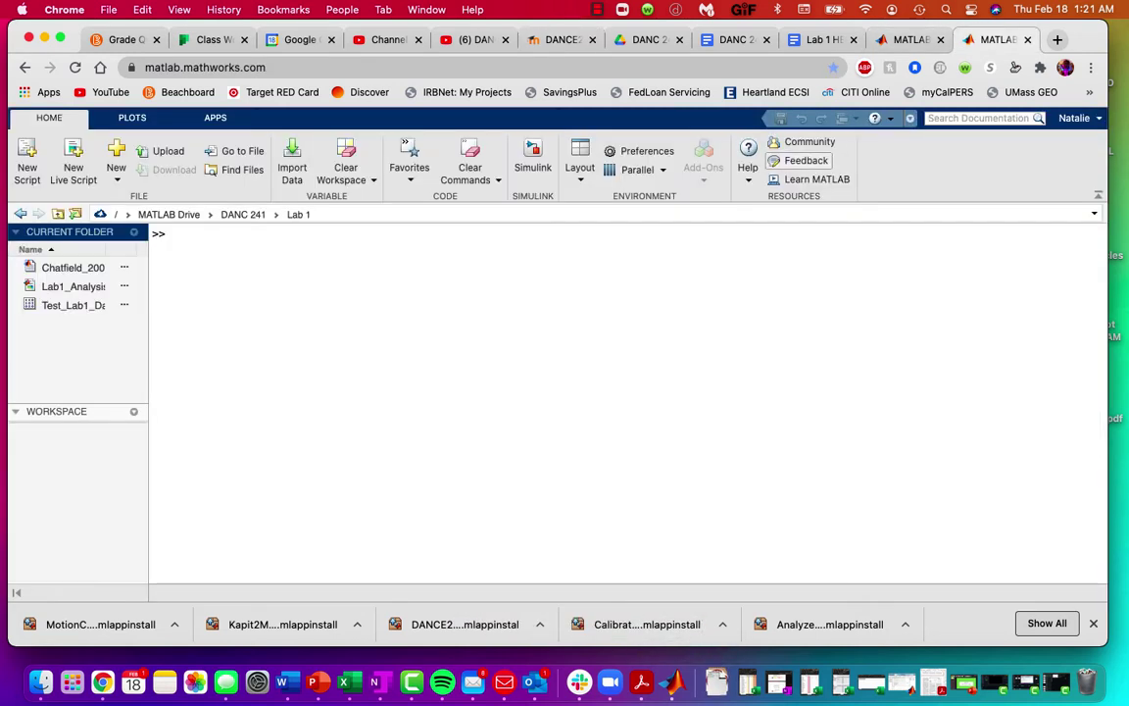
pyautogui.click(168, 213)
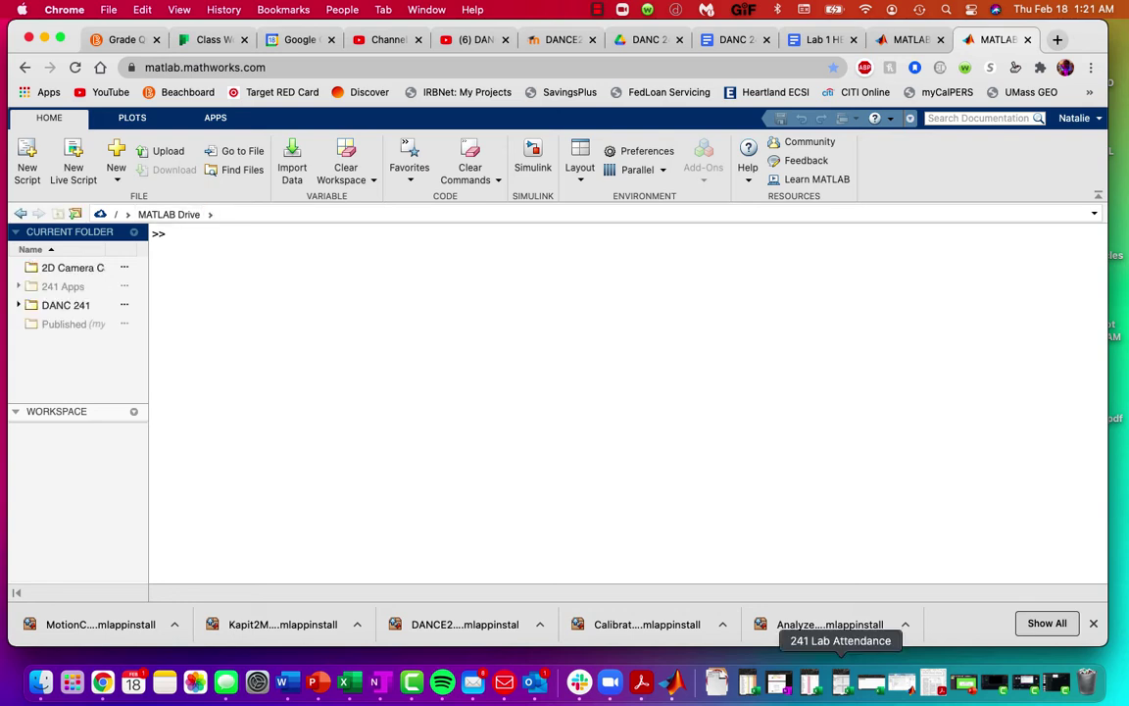
pyautogui.click(717, 681)
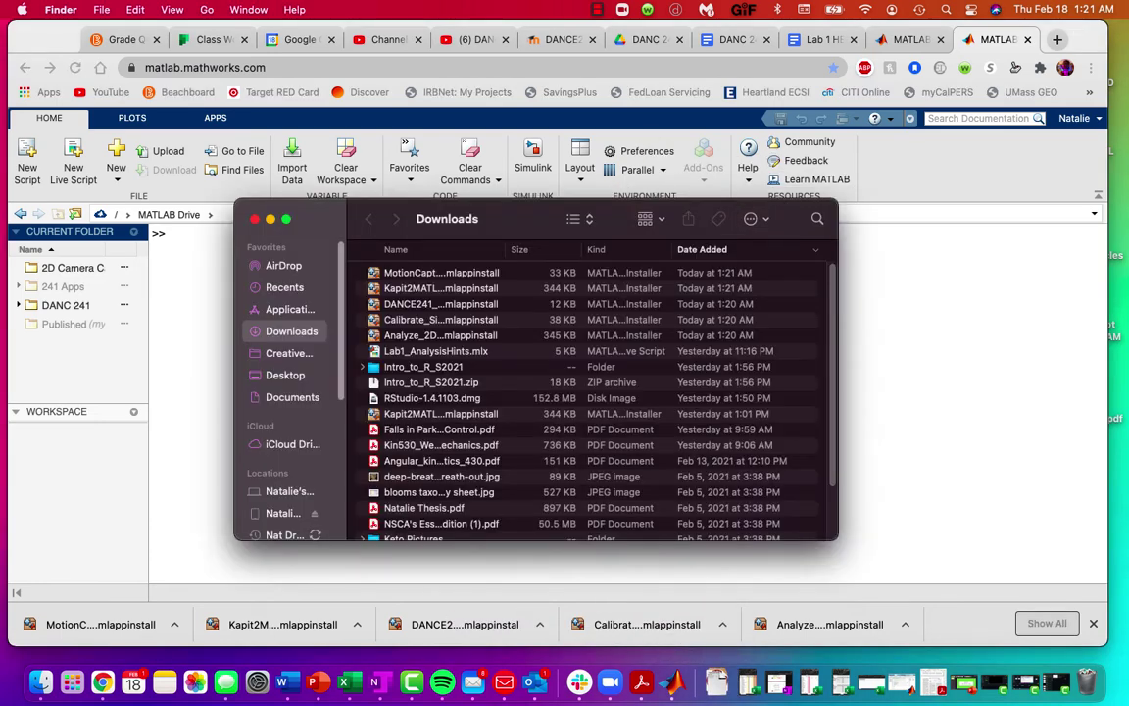
pyautogui.click(442, 335)
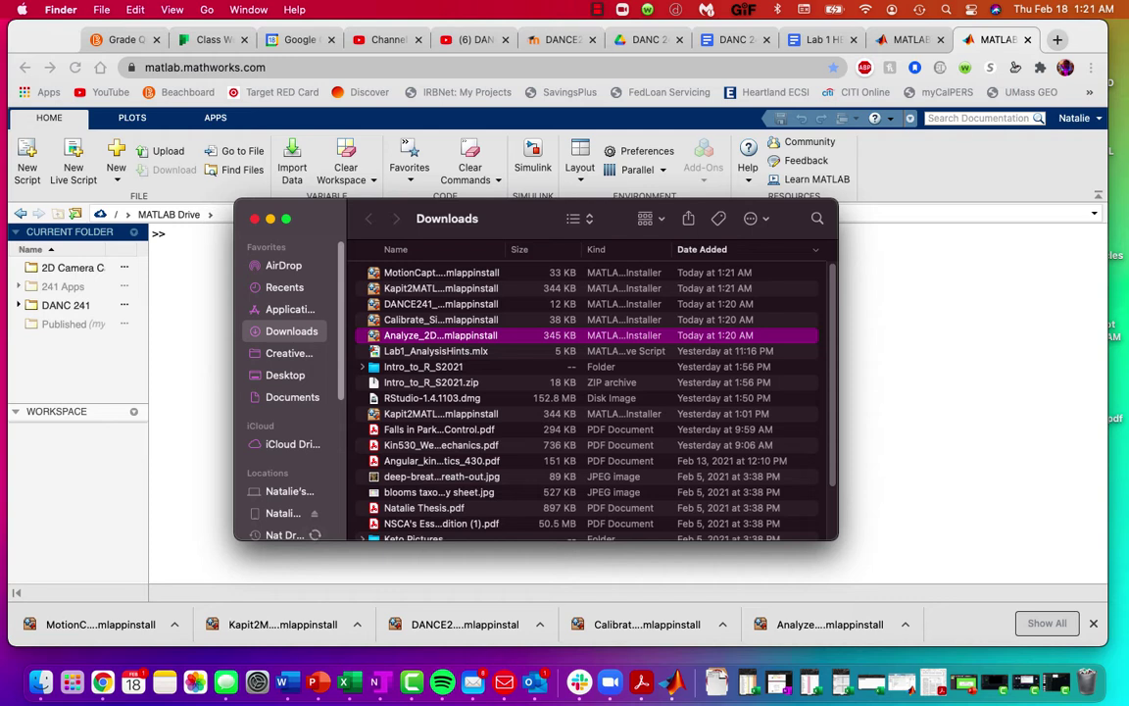
pyautogui.keyDown('shift'); pyautogui.click(441, 273); pyautogui.keyUp('shift')
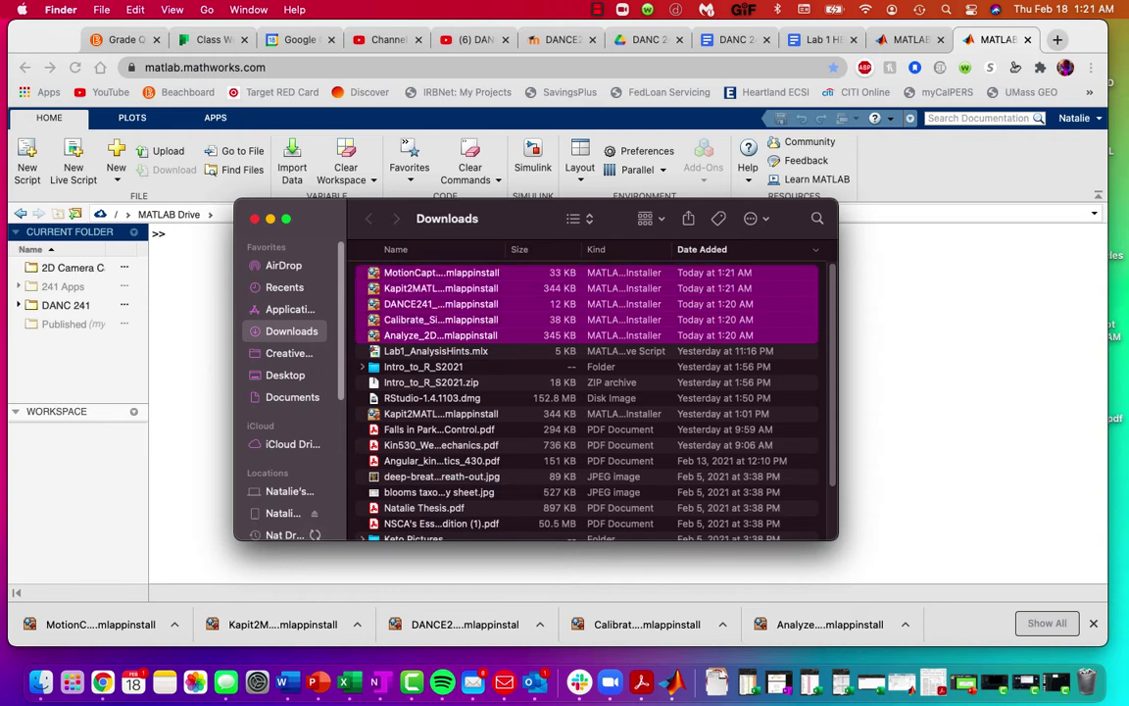
pyautogui.press('super+Tab')
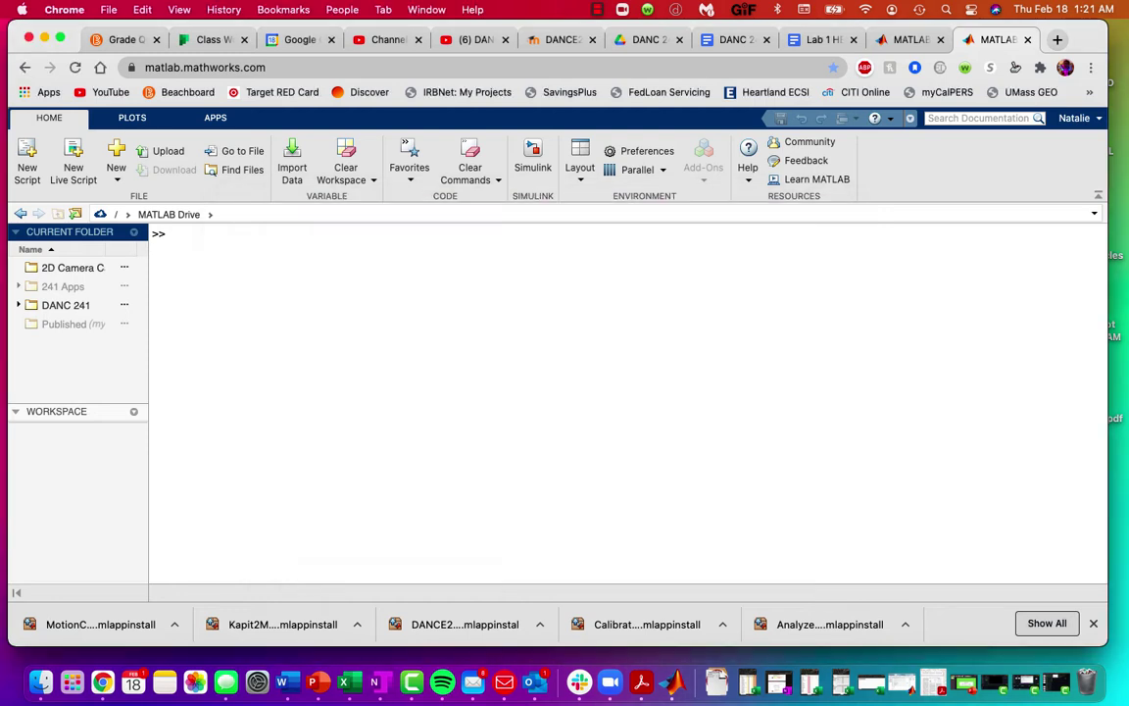
# Step: Open the 241 Apps folder and delete all five old installer files
pyautogui.doubleClick(62, 286)
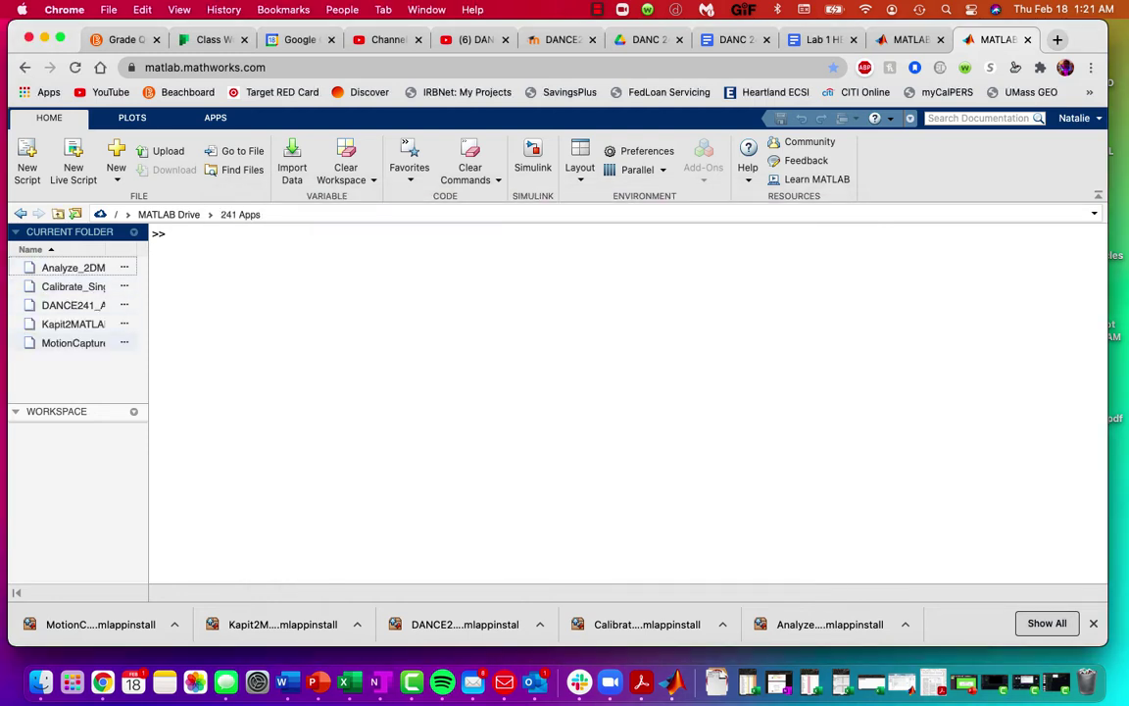
pyautogui.click(73, 342)
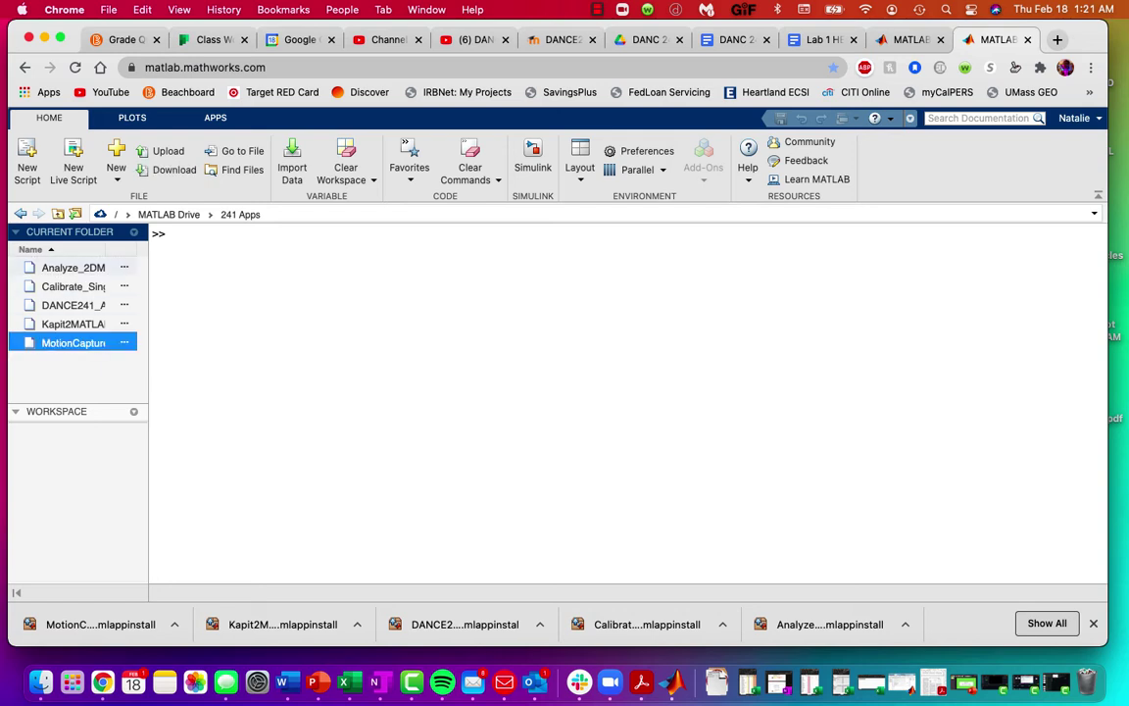
pyautogui.keyDown('shift'); pyautogui.click(73, 268); pyautogui.keyUp('shift')
pyautogui.rightClick(79, 266)
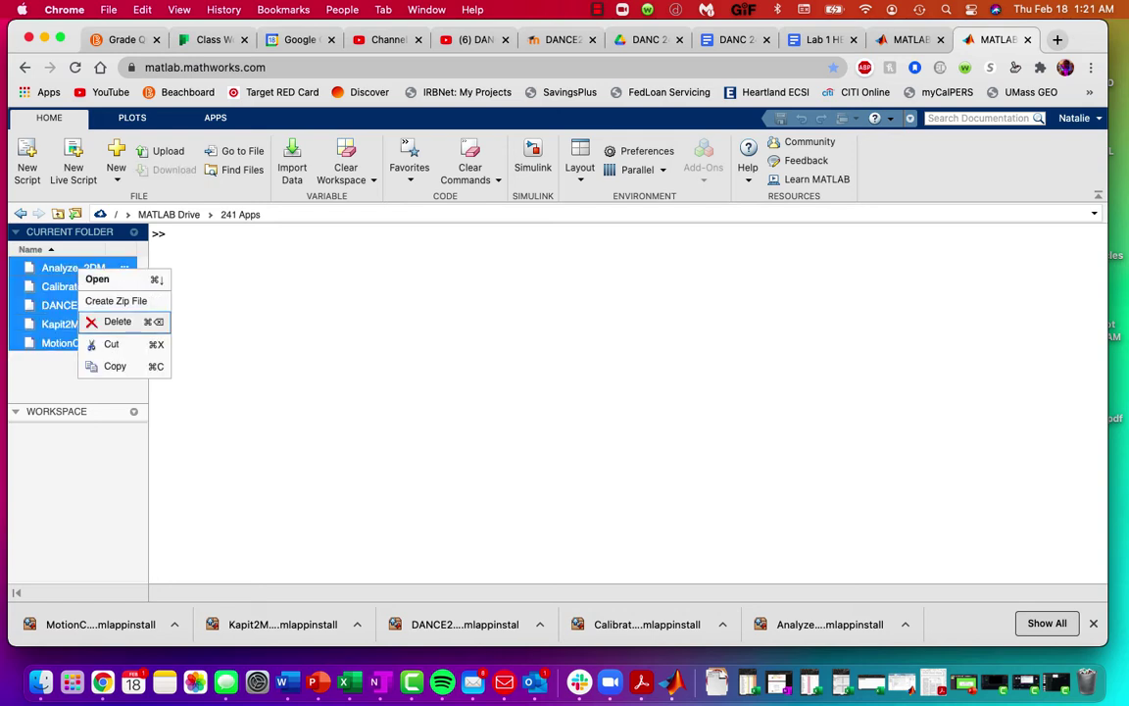
pyautogui.press('Escape')
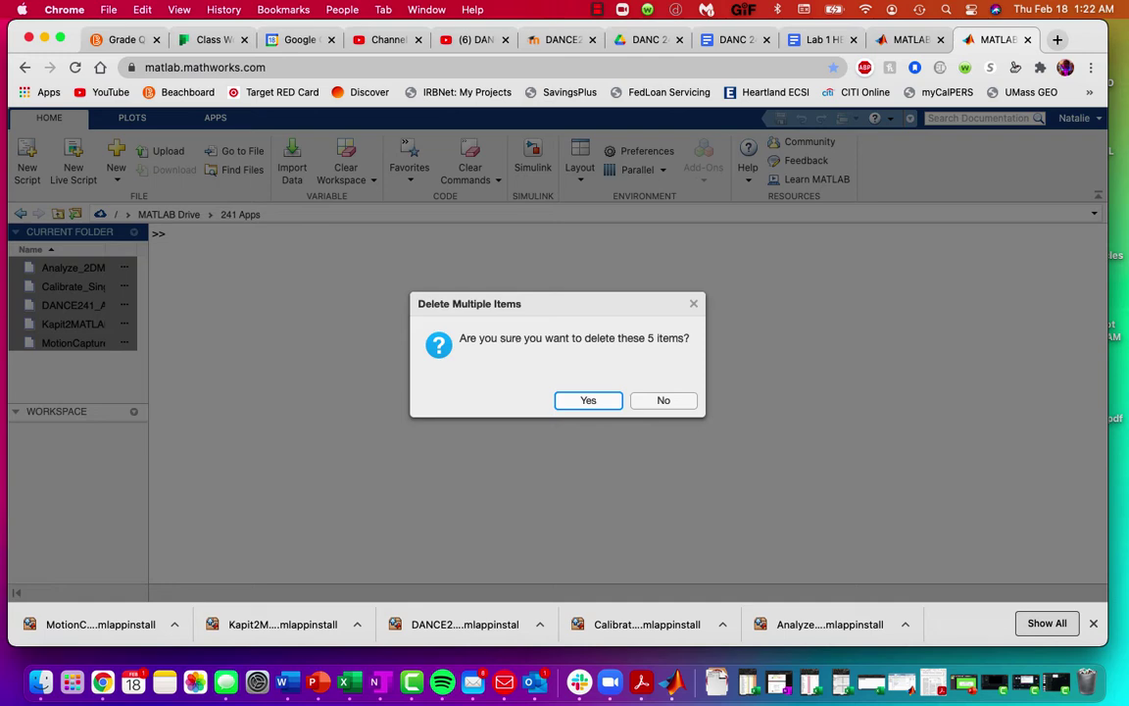
pyautogui.press('Return')
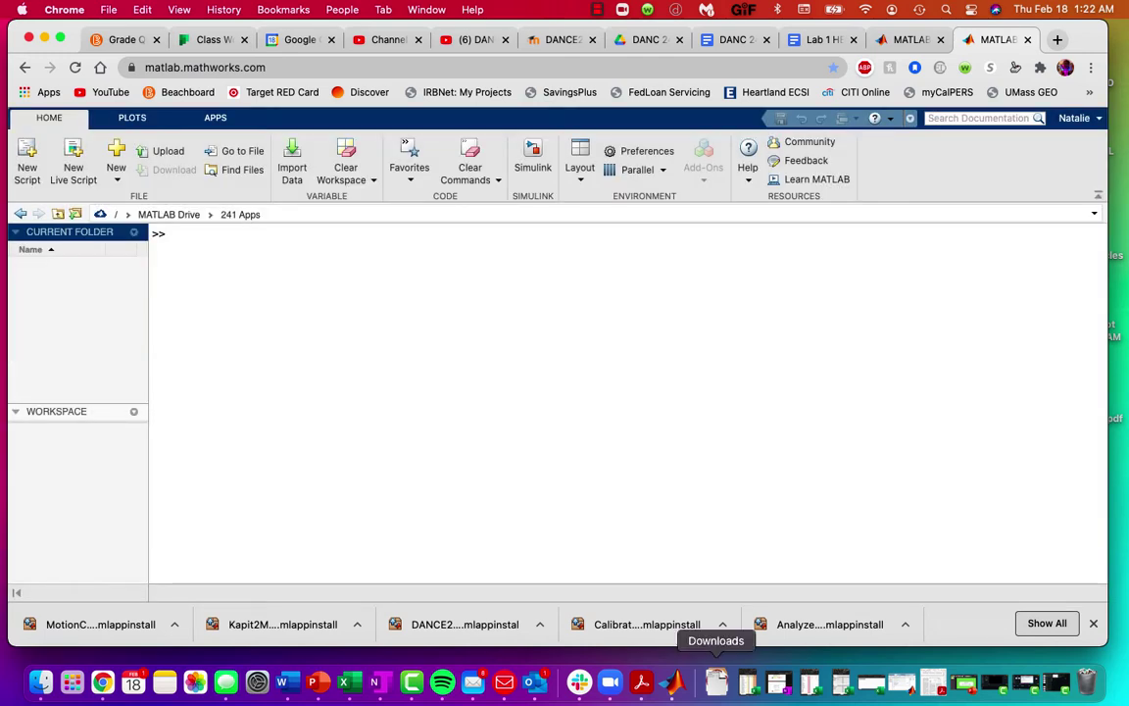
# Step: Drag the five new .mlappinstall files from Finder's Downloads into MATLAB's 241 Apps folder
pyautogui.click(716, 683)
pyautogui.click(772, 175)
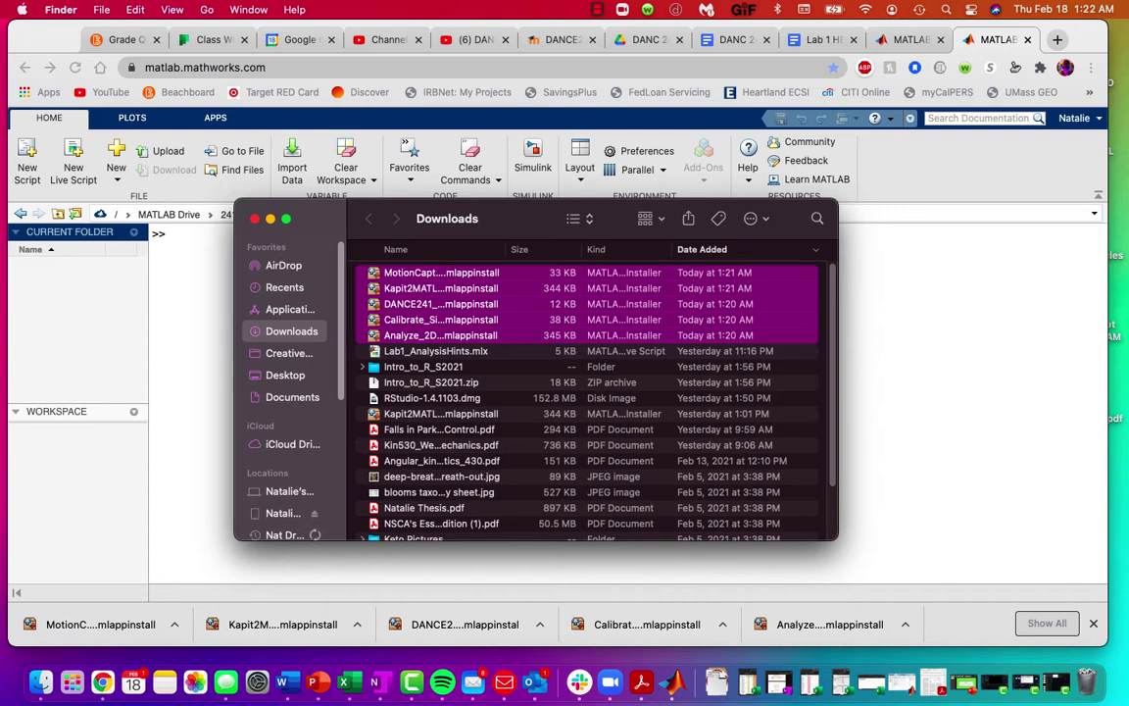
pyautogui.moveTo(537, 285); pyautogui.dragTo(98, 312)
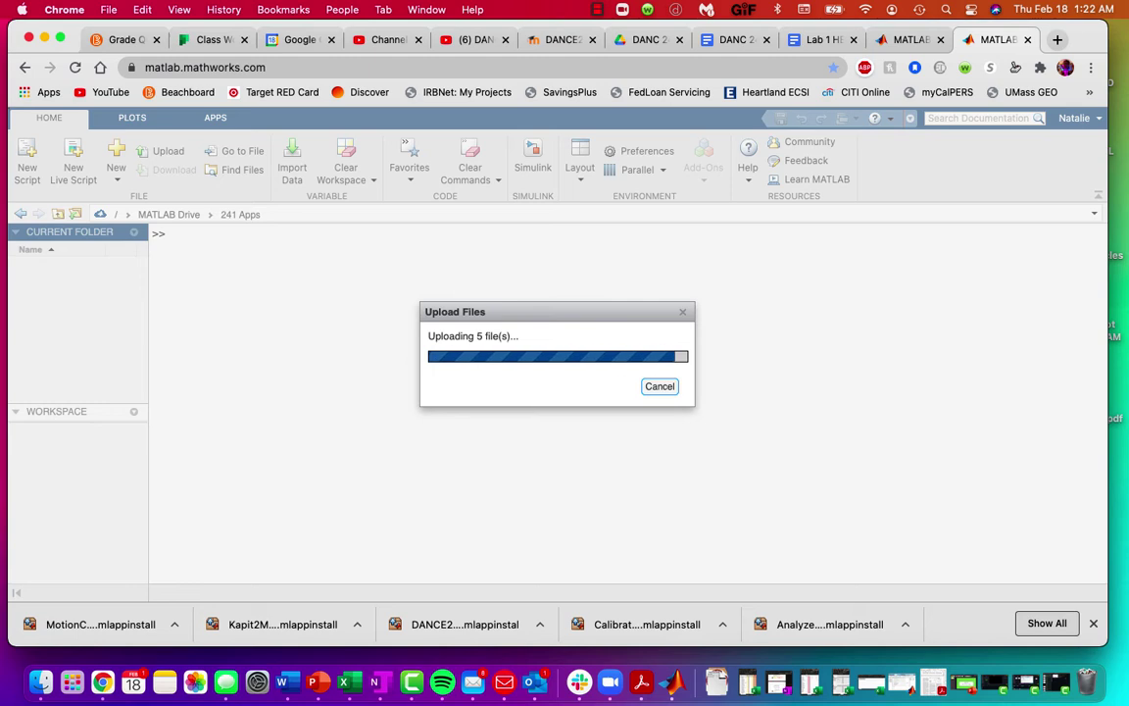
# Step: Acknowledge the 'Uploaded 5 file(s)' message and bring up the APPS ribbon
pyautogui.click(1095, 624)
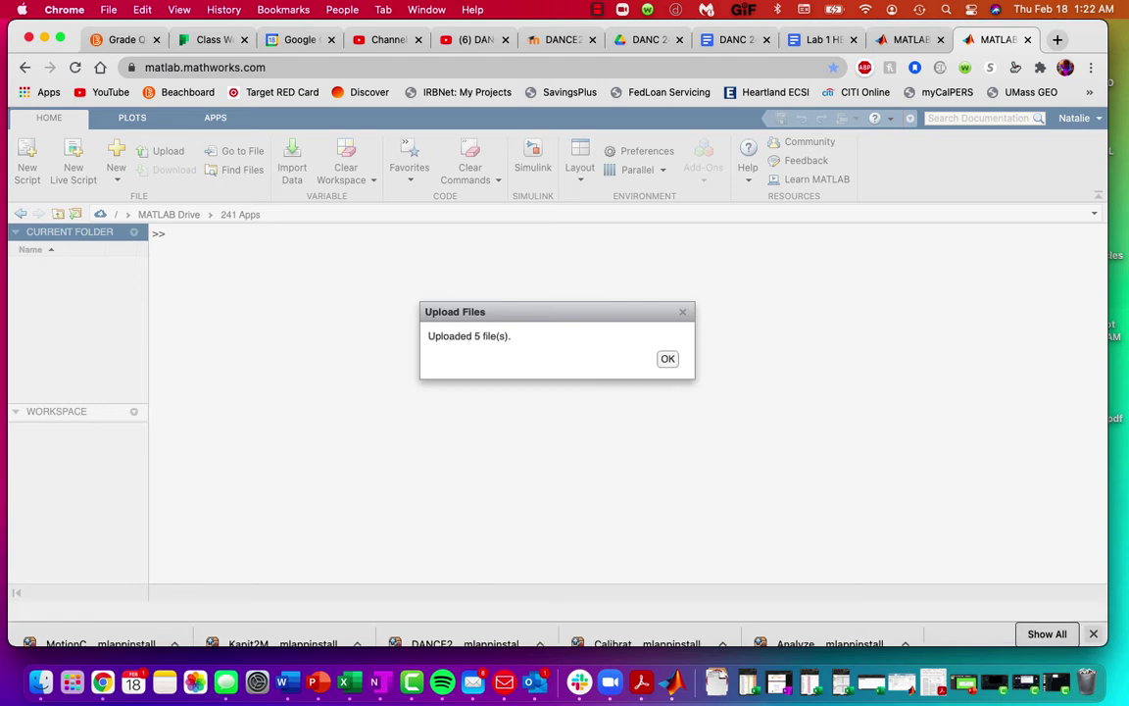
pyautogui.click(667, 395)
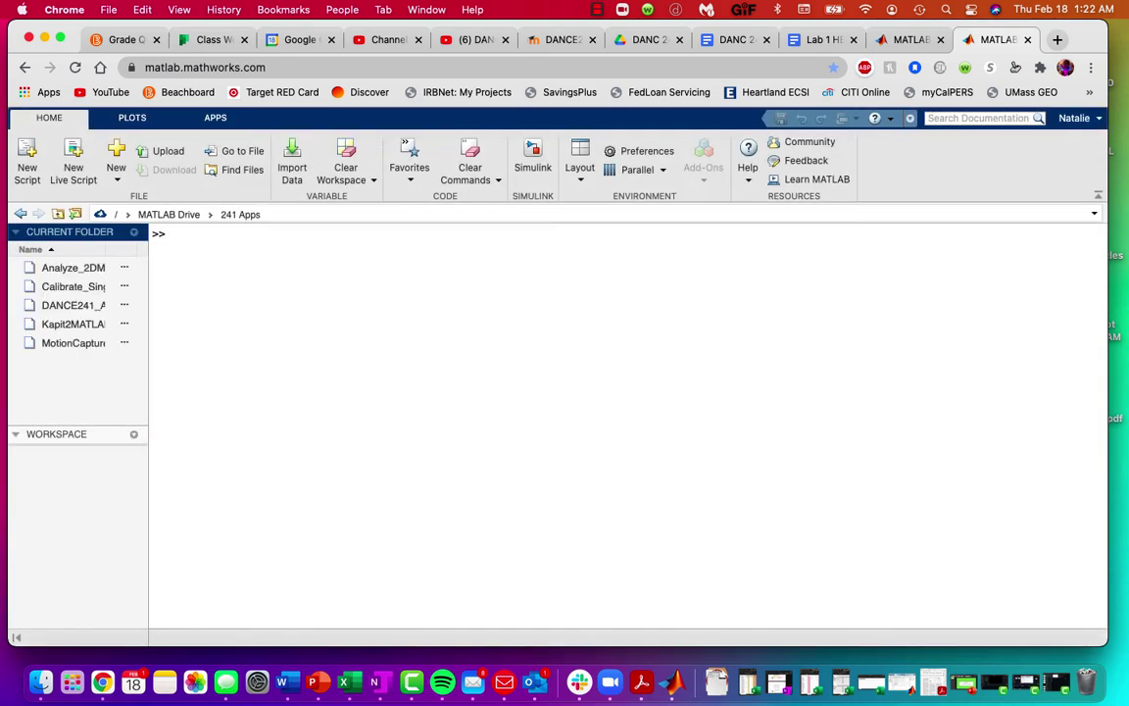
pyautogui.click(215, 117)
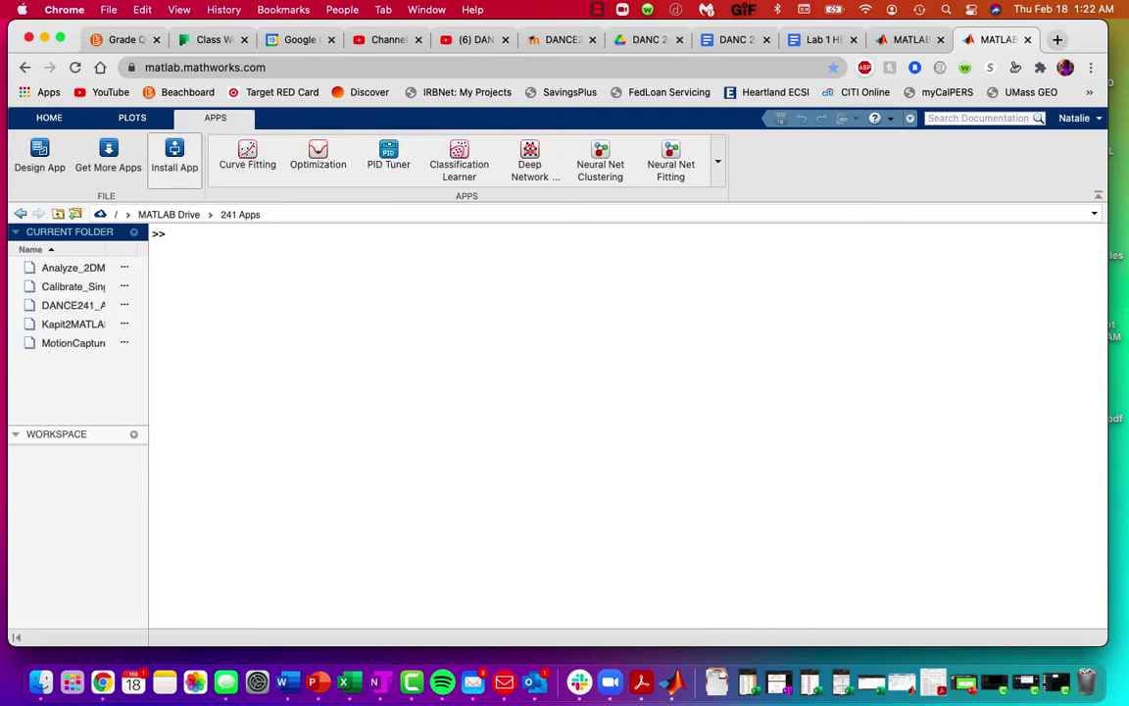
# Step: Install DANCE241_AppManager.mlappinstall from MATLAB Drive > 241 Apps into My Apps
pyautogui.click(174, 156)
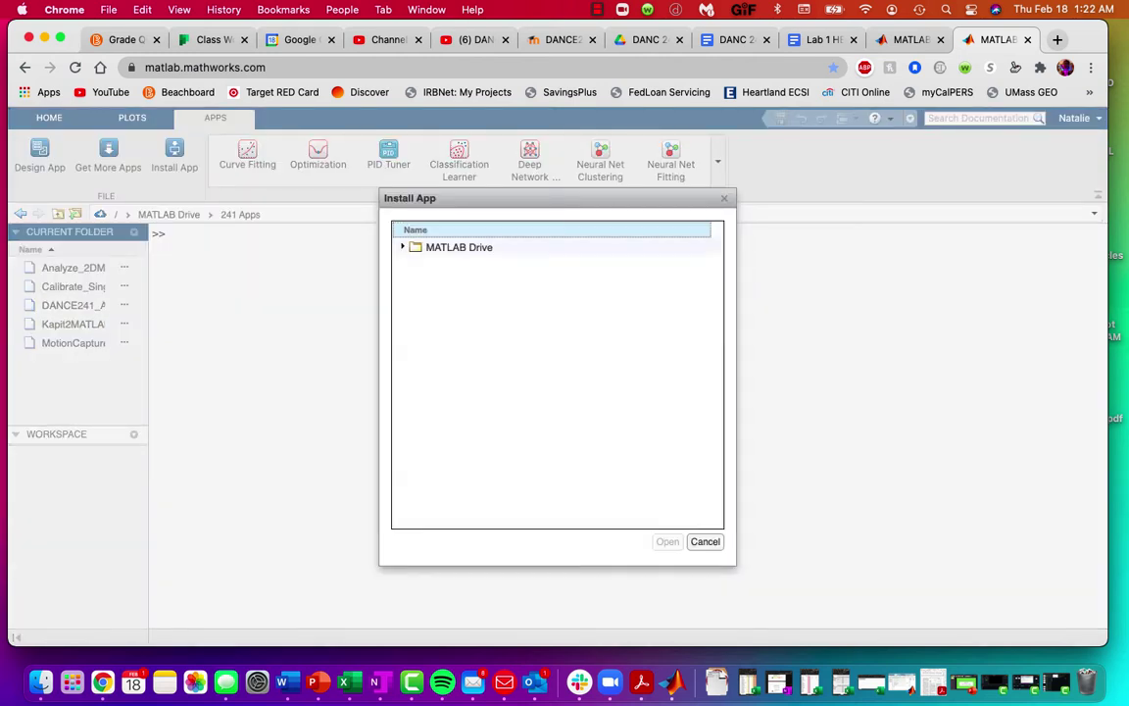
pyautogui.doubleClick(459, 247)
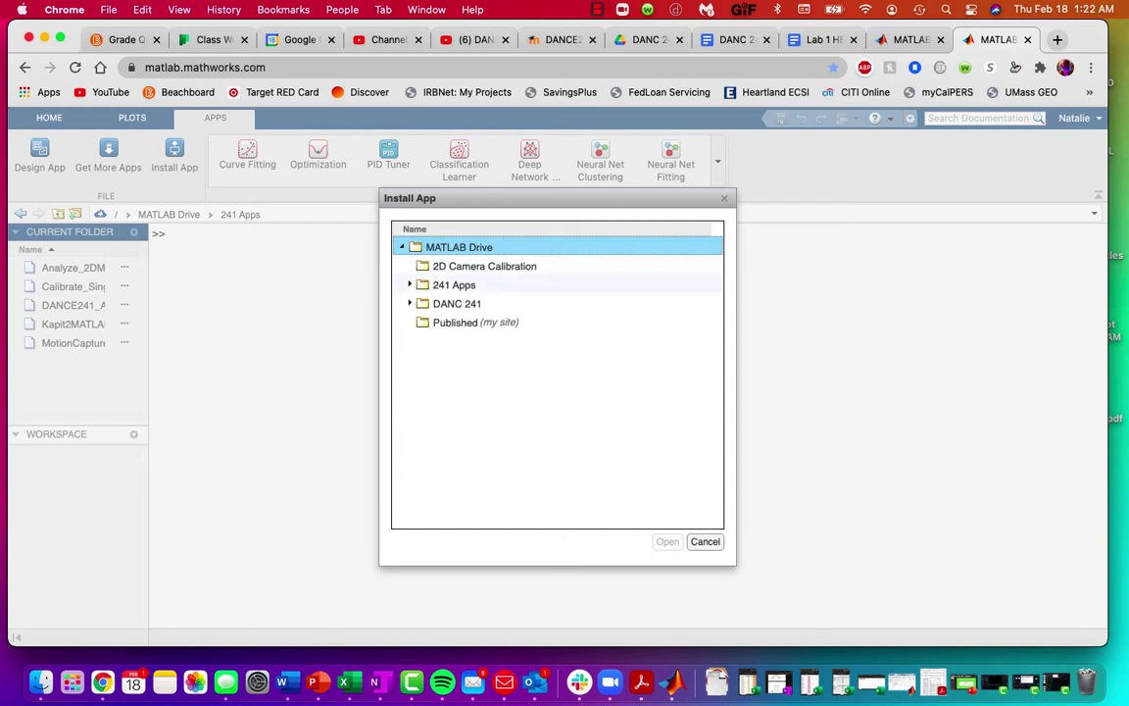
pyautogui.doubleClick(454, 284)
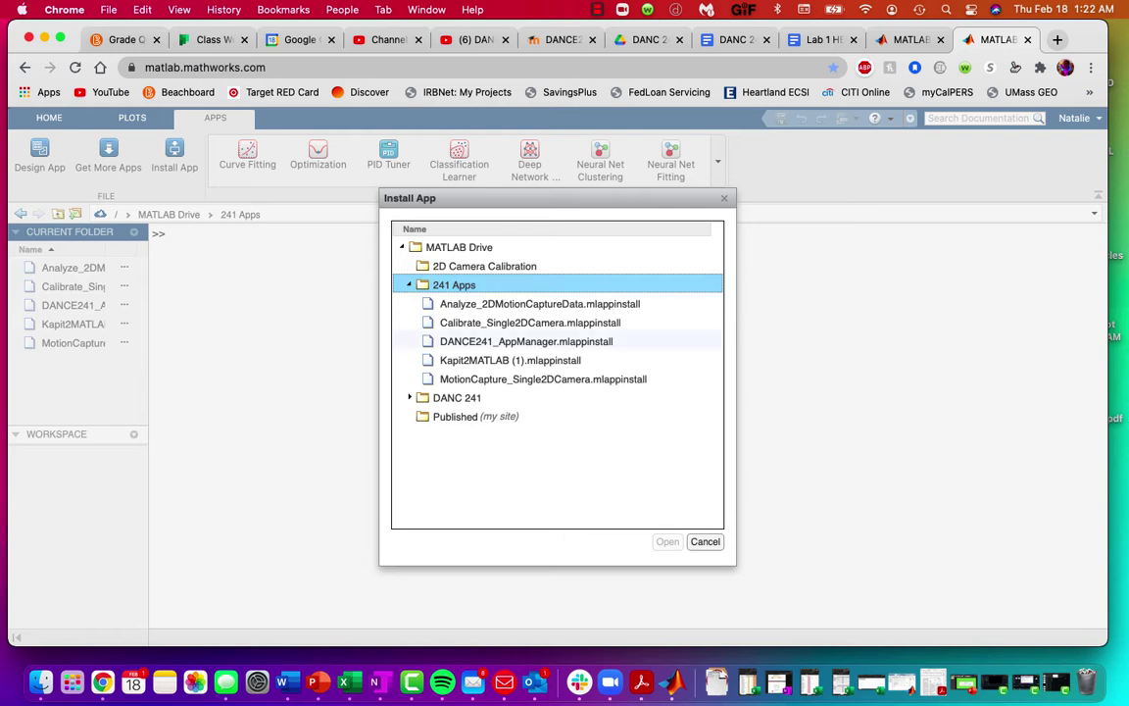
pyautogui.click(526, 341)
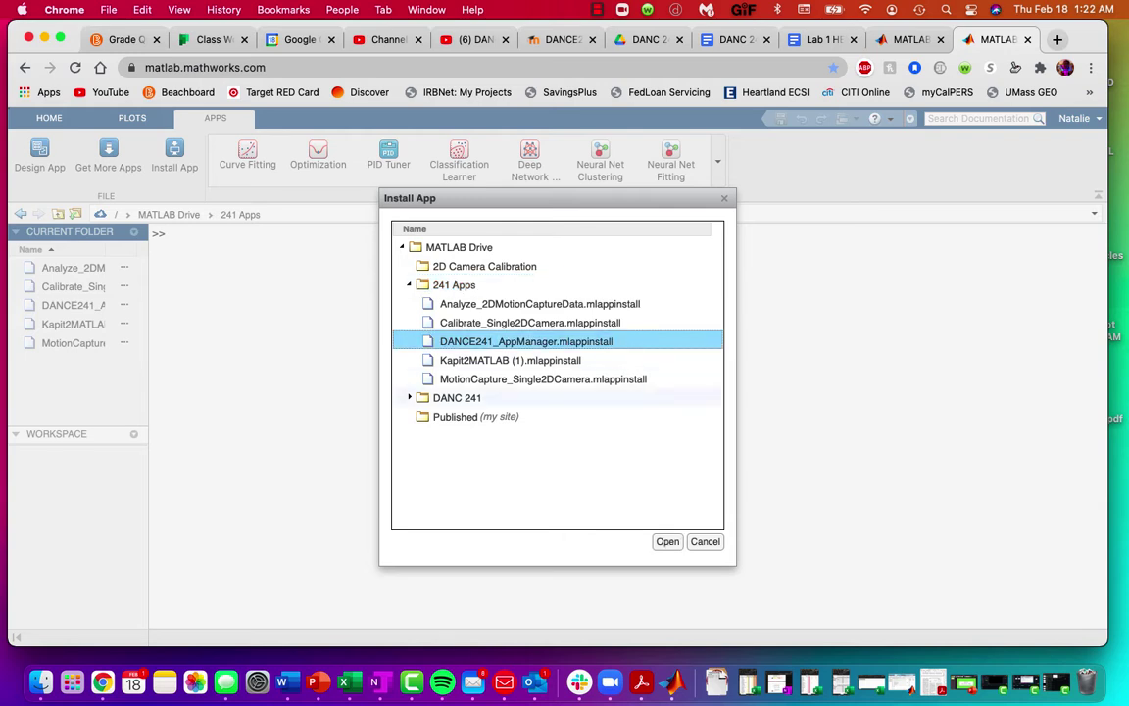
pyautogui.press('Return')
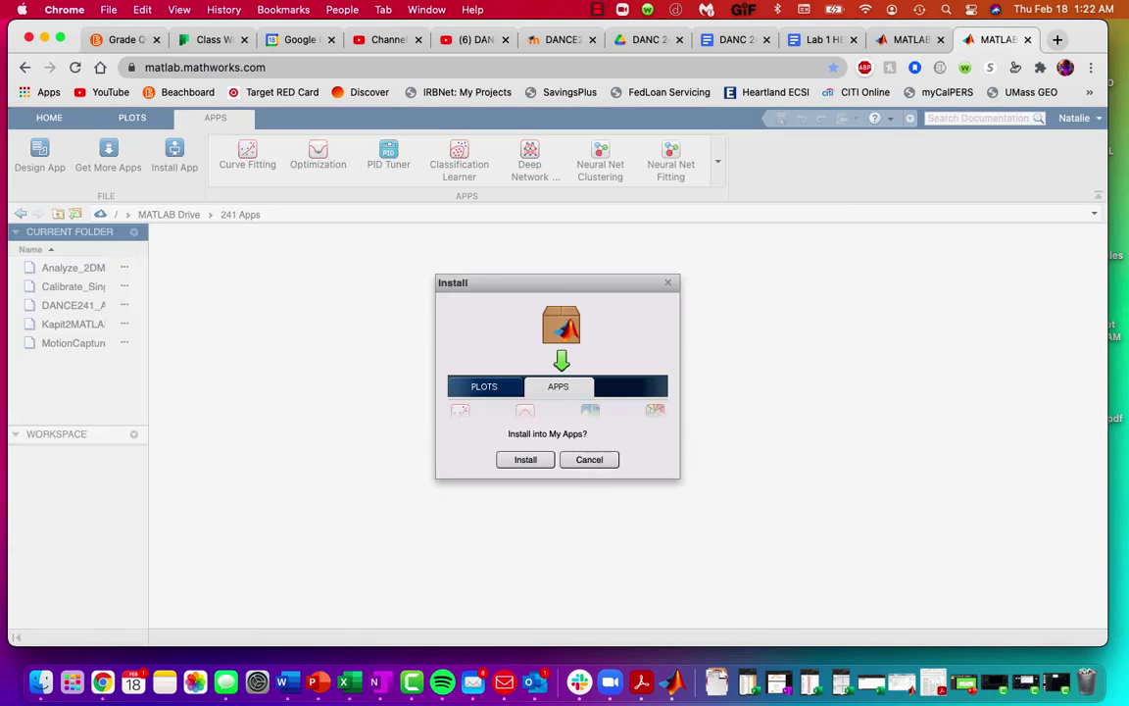
pyautogui.press('Return')
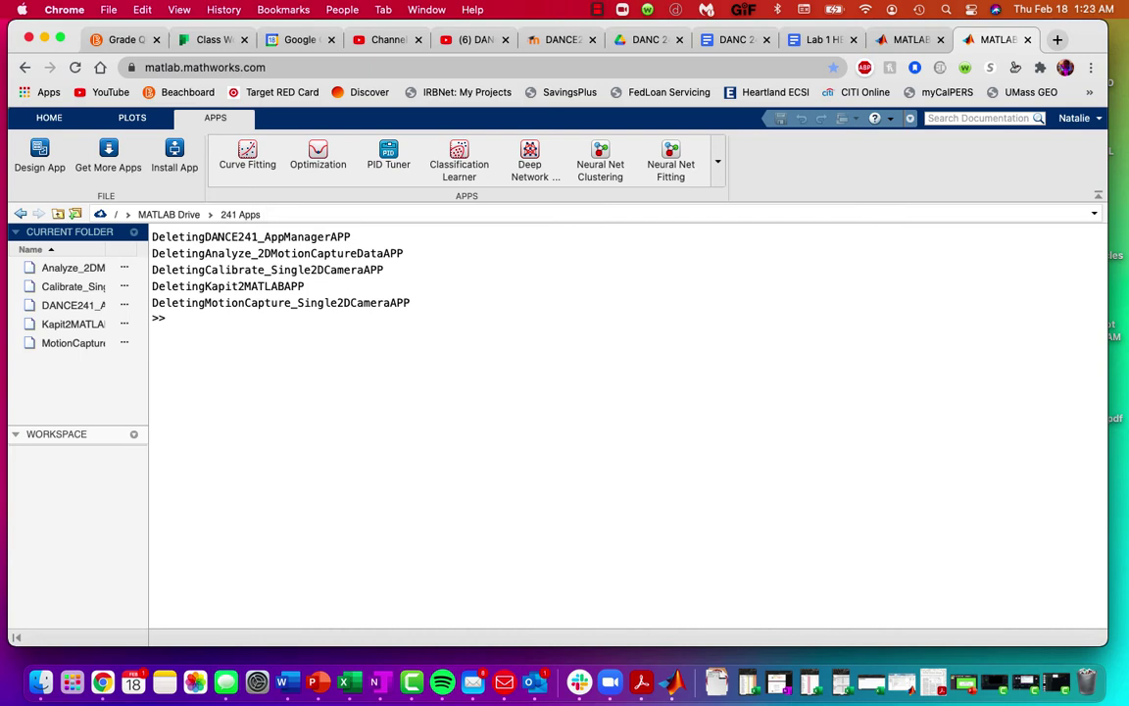
pyautogui.click(98, 305)
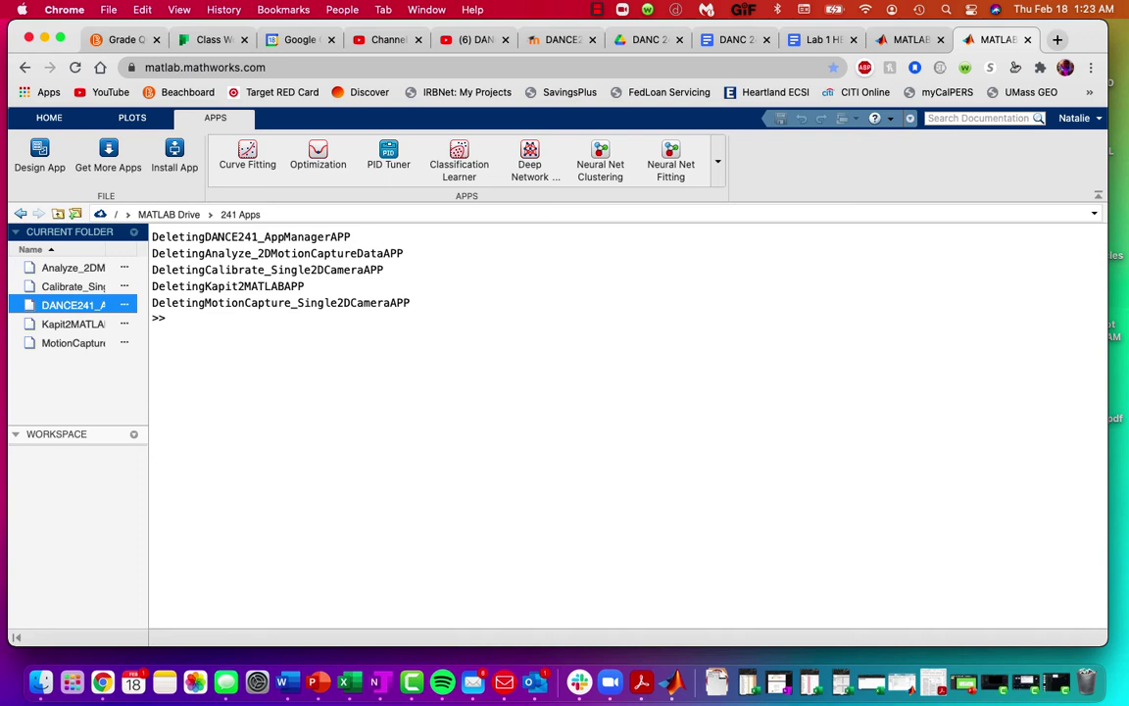
pyautogui.rightClick(75, 306)
pyautogui.click(98, 376)
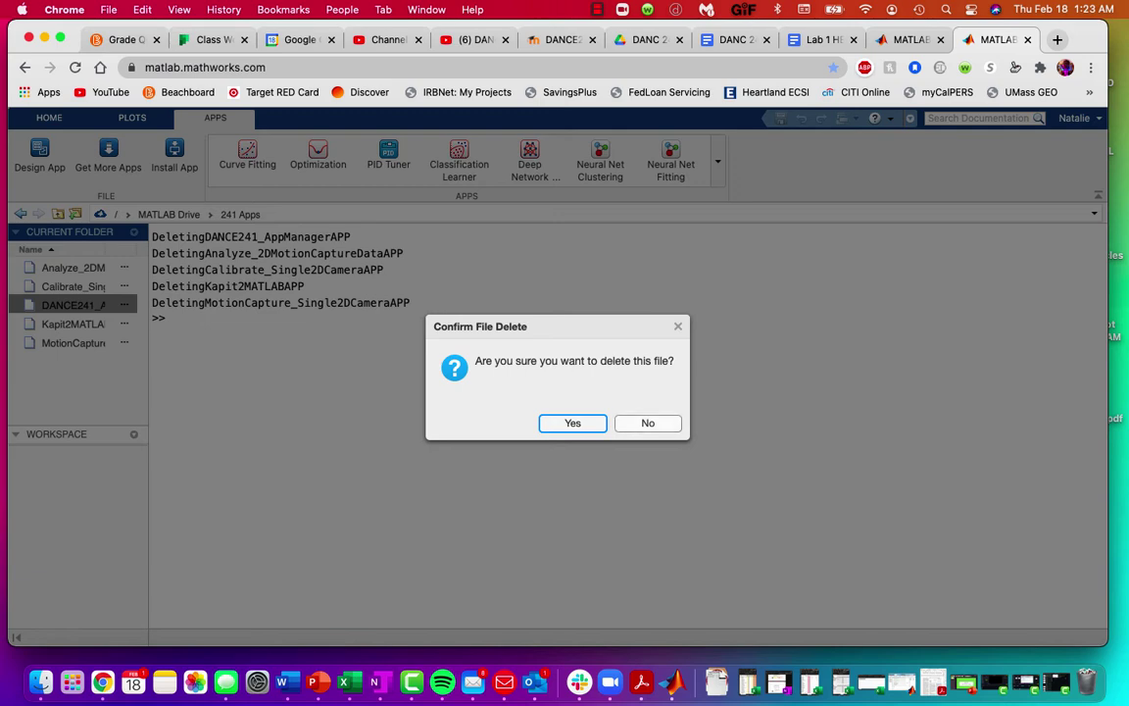
pyautogui.press('Tab')
pyautogui.press('Return')
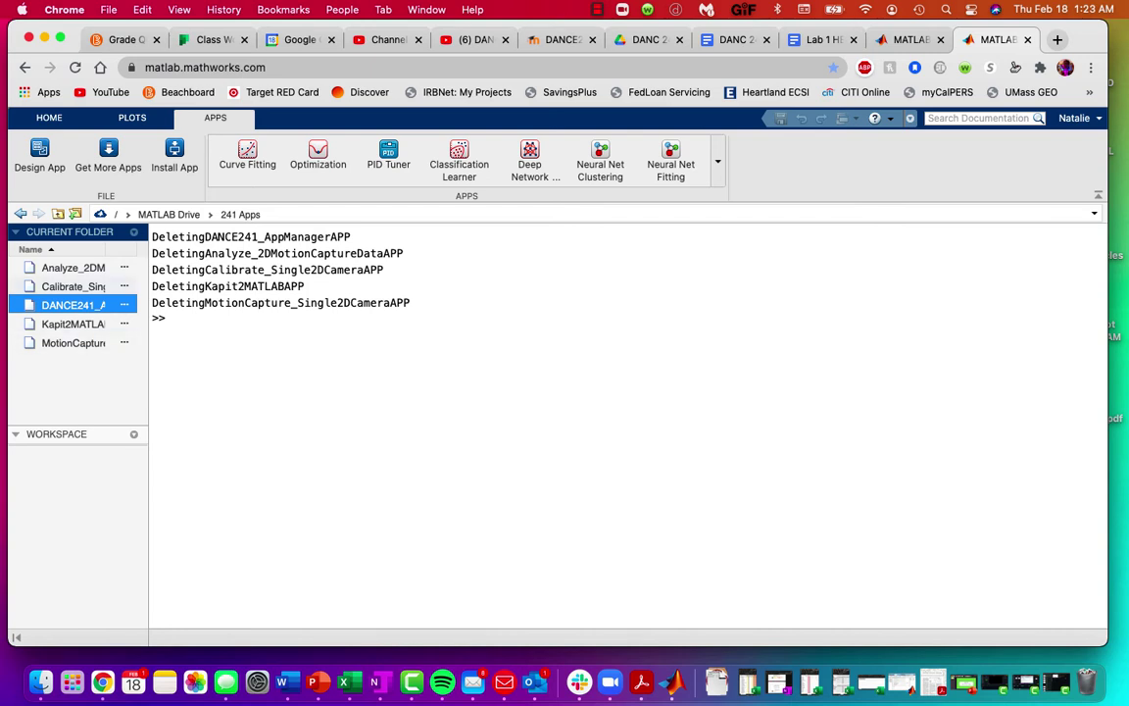
pyautogui.click(73, 286)
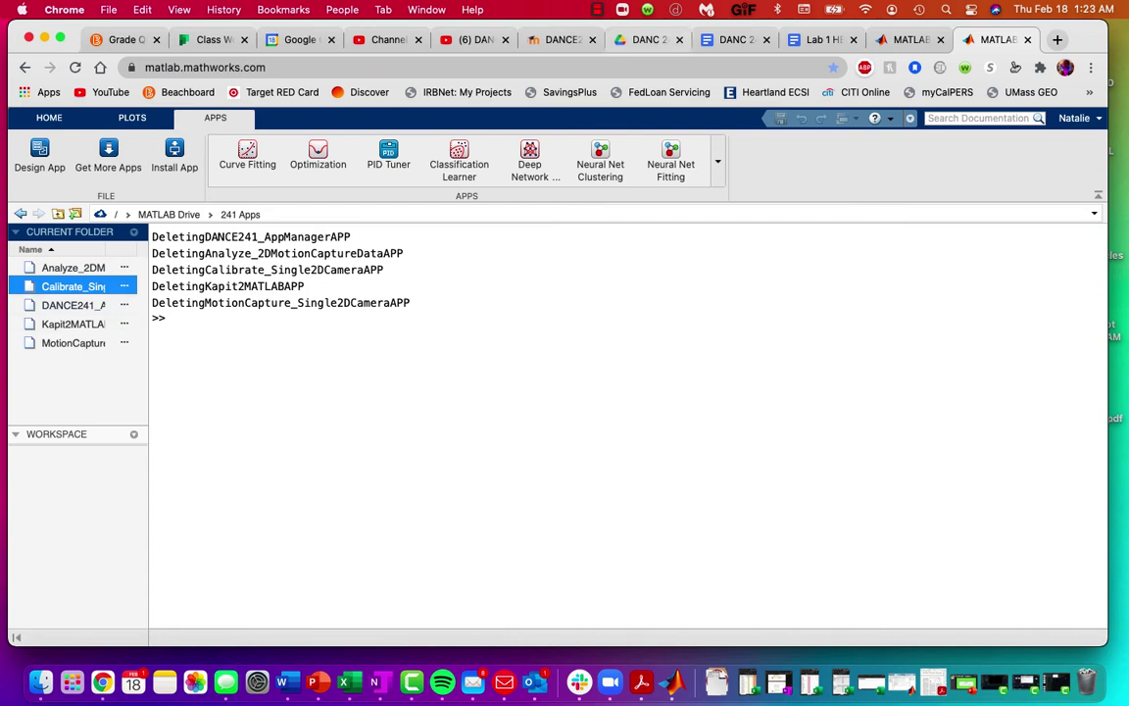
# Step: Consult the DANC 241 - Troubleshooting doc, then return to MATLAB Online
pyautogui.click(733, 39)
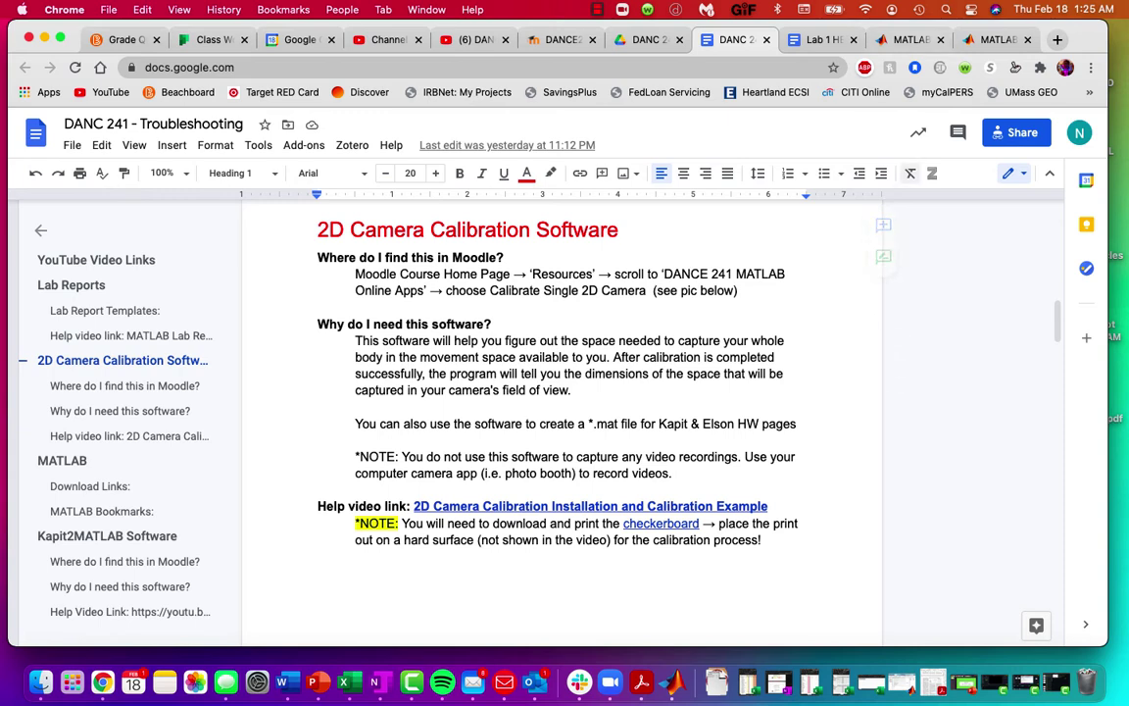
pyautogui.click(995, 40)
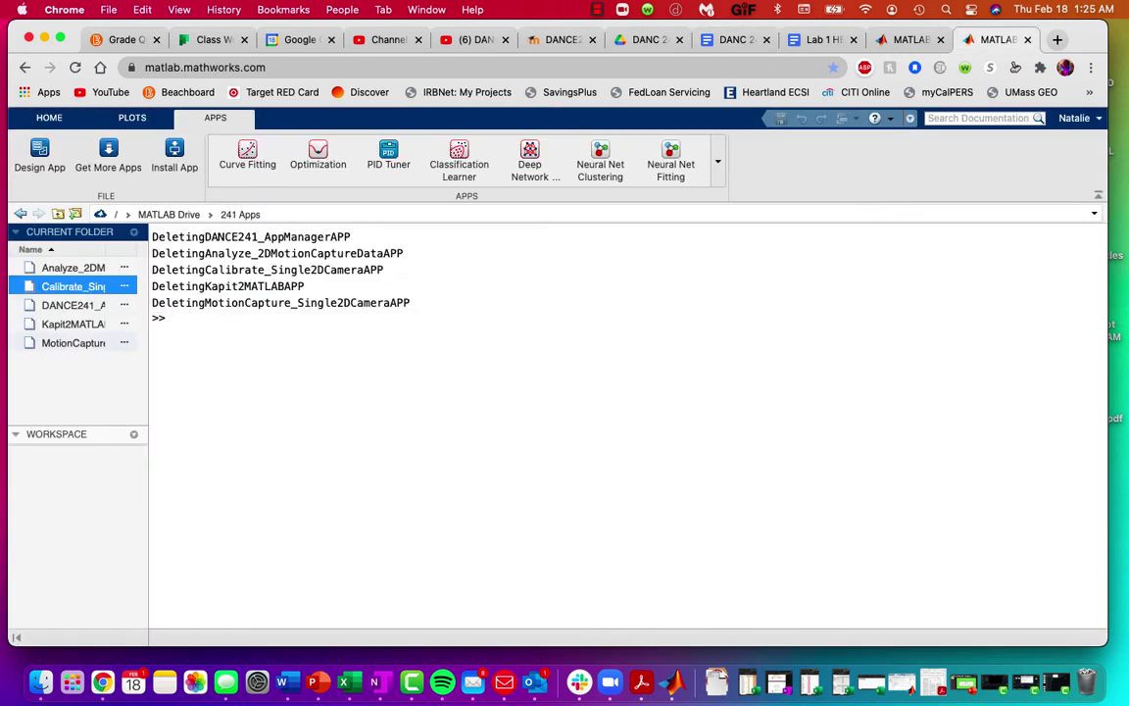
# Step: Install Calibrate_Single2DCamera.mlappinstall from the 241 Apps folder into My Apps
pyautogui.click(174, 154)
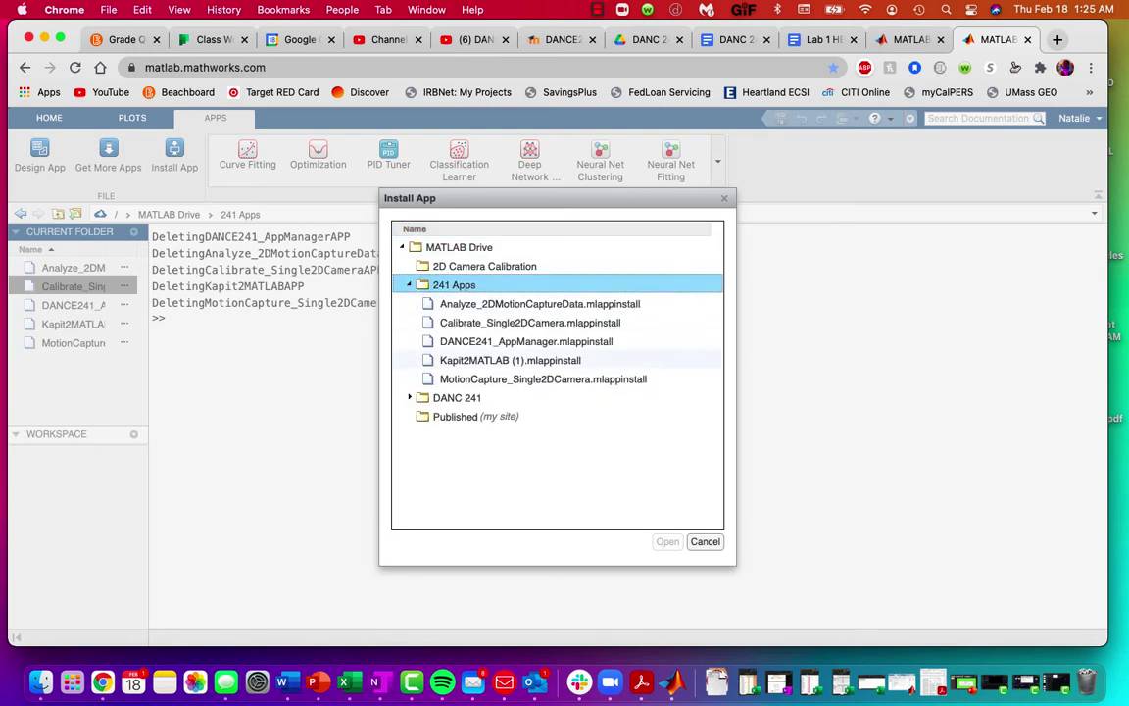
pyautogui.click(531, 322)
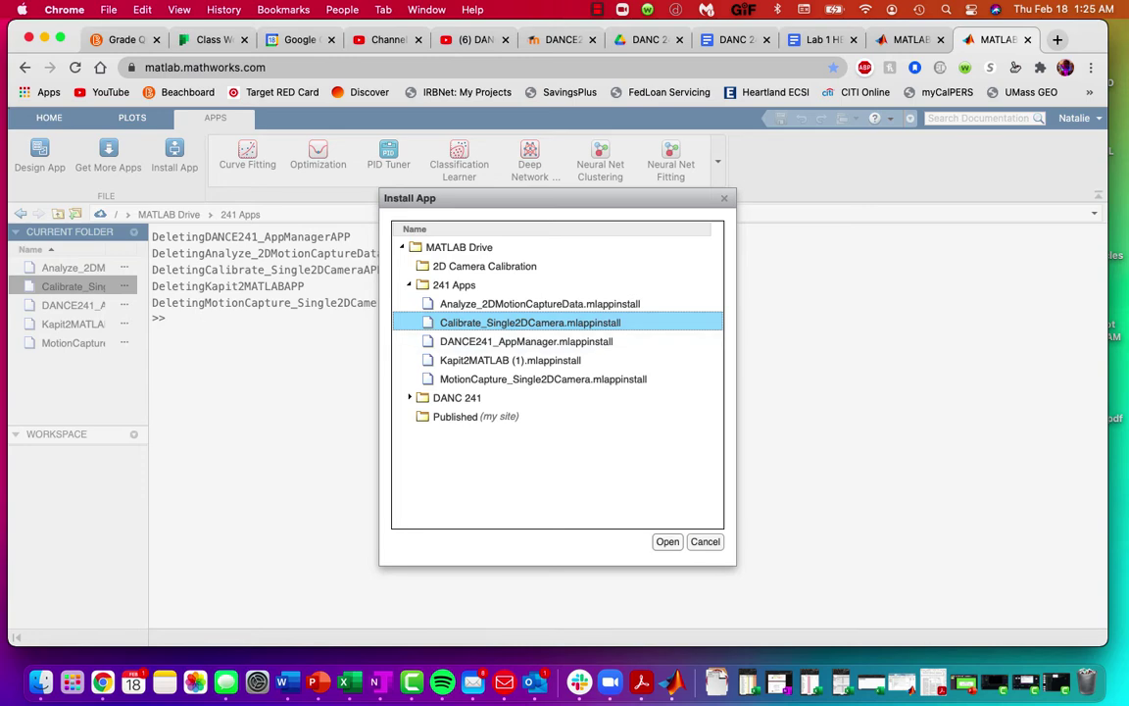
pyautogui.press('Return')
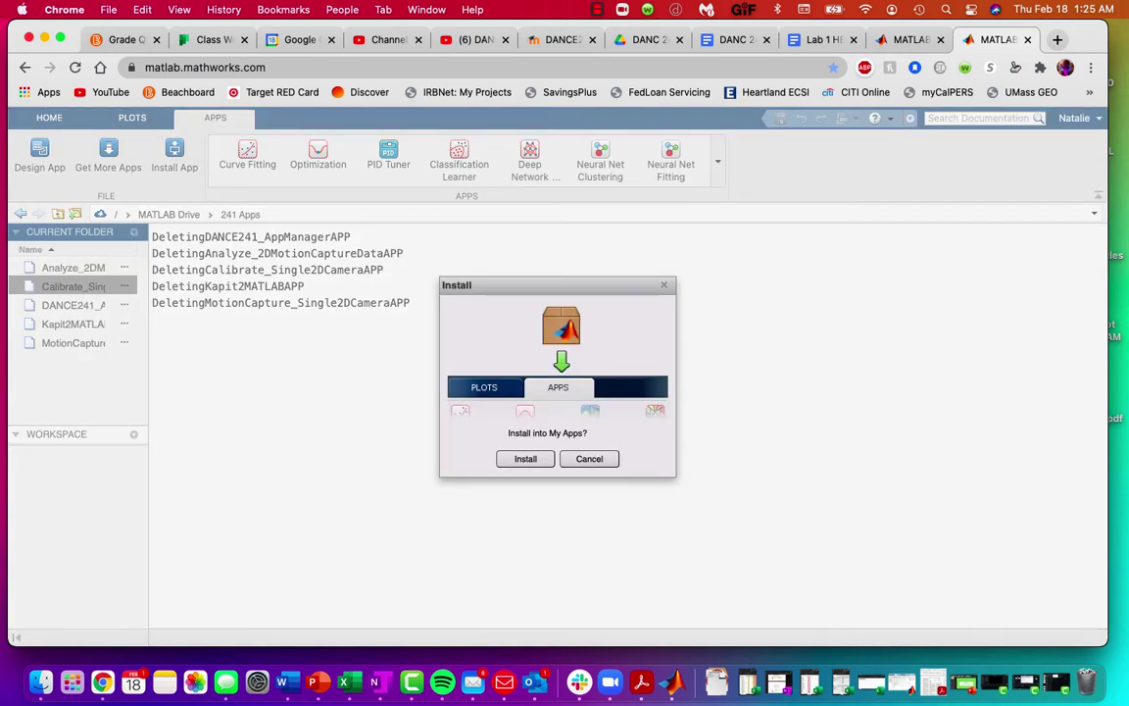
pyautogui.press('Return')
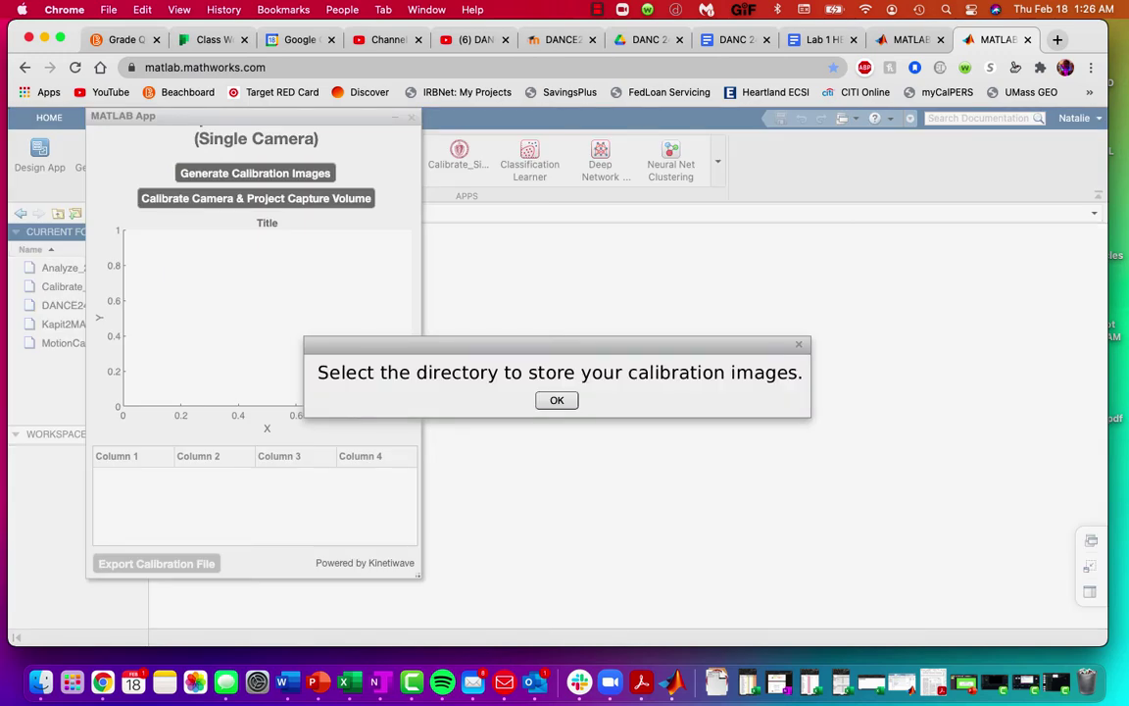
# Step: Choose MATLAB Drive's 2D Camera Calibration folder as the destination for calibration images
pyautogui.press('Return')
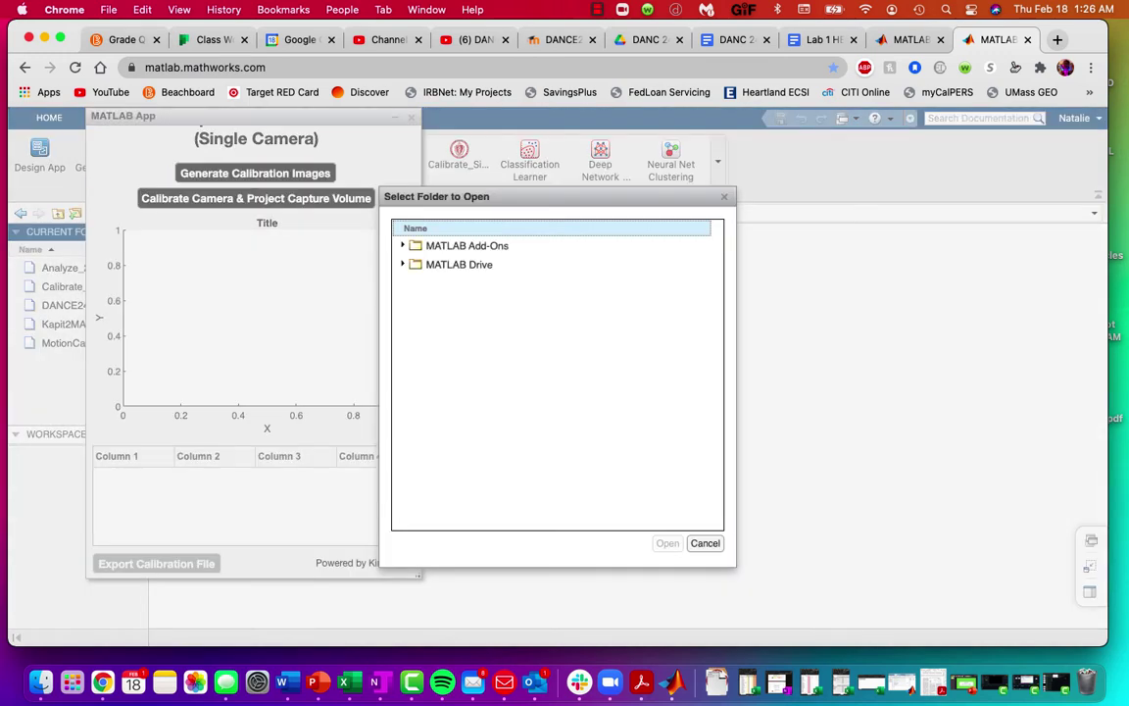
pyautogui.click(403, 265)
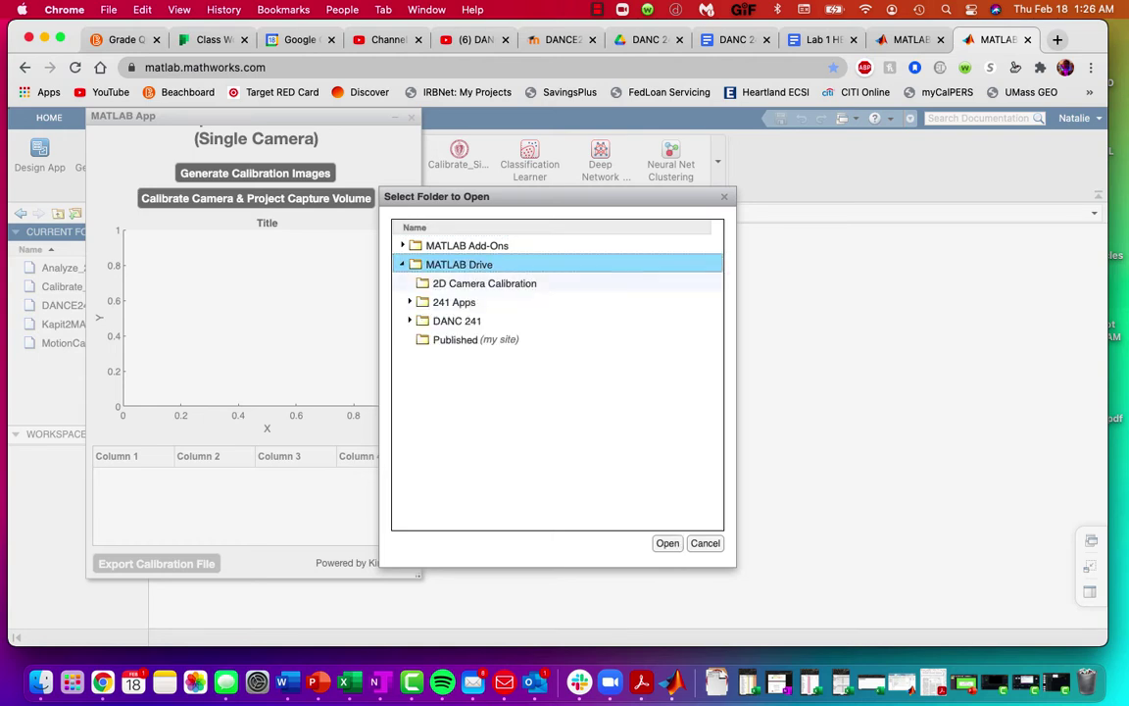
pyautogui.click(484, 283)
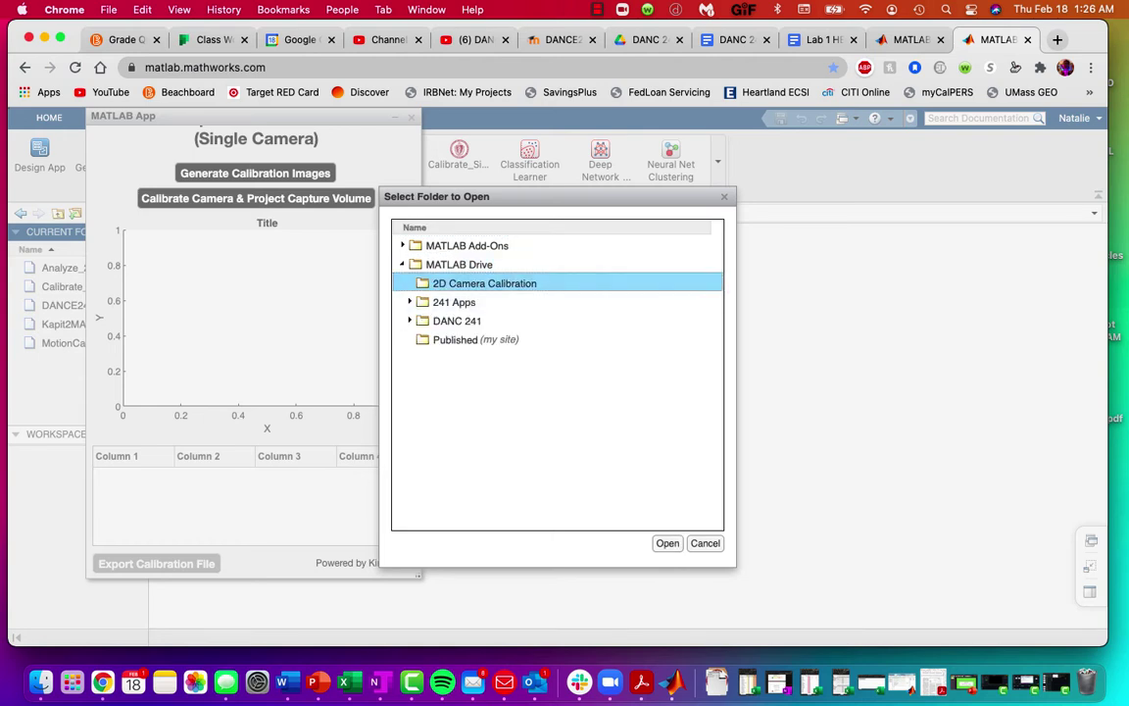
pyautogui.press('Return')
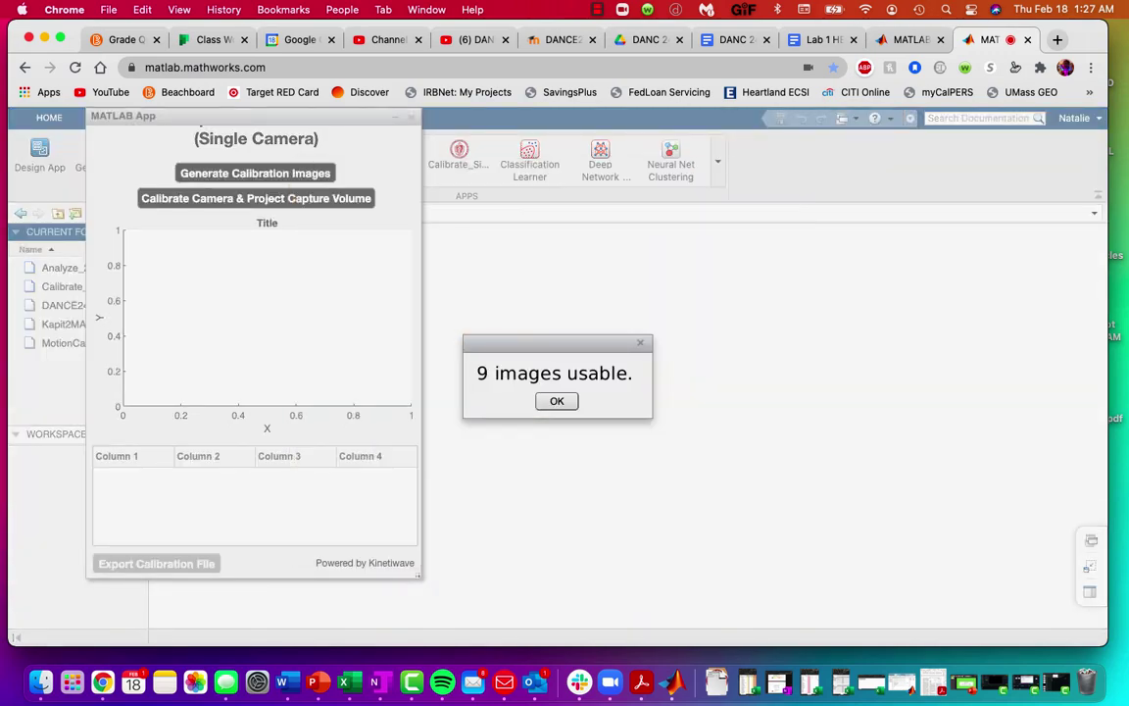
# Step: Dismiss the '9 images usable' message, close the calibration app, and return to the DANC 241 Troubleshooting doc
pyautogui.press('Return')
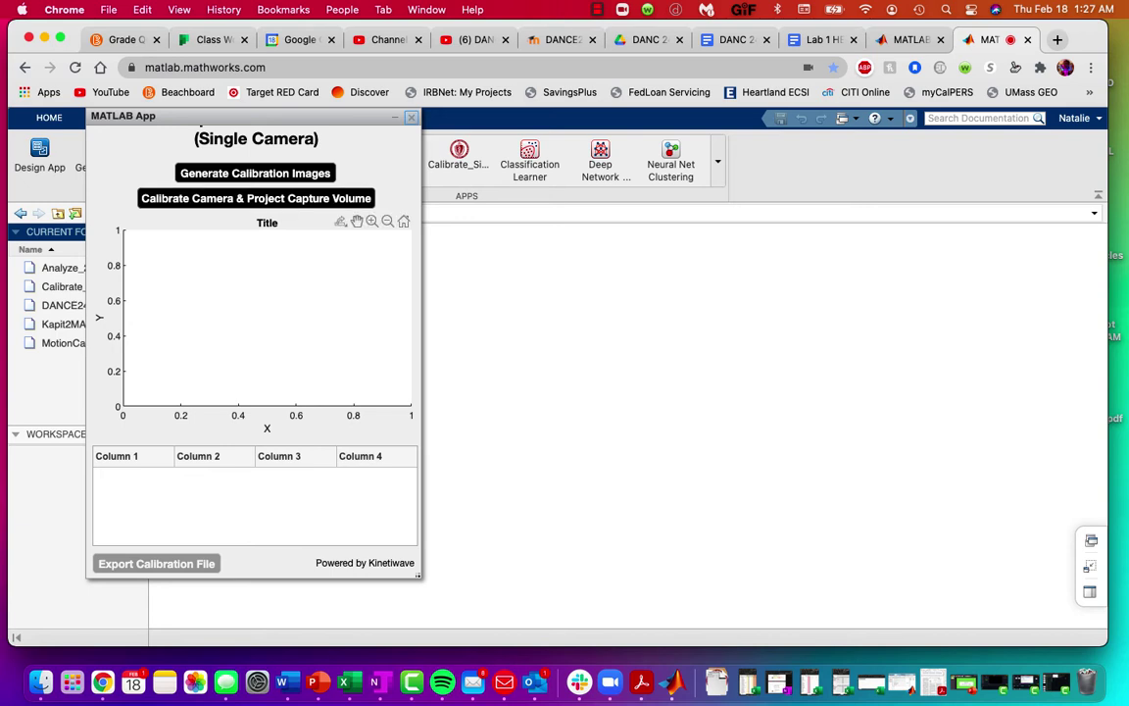
pyautogui.click(410, 117)
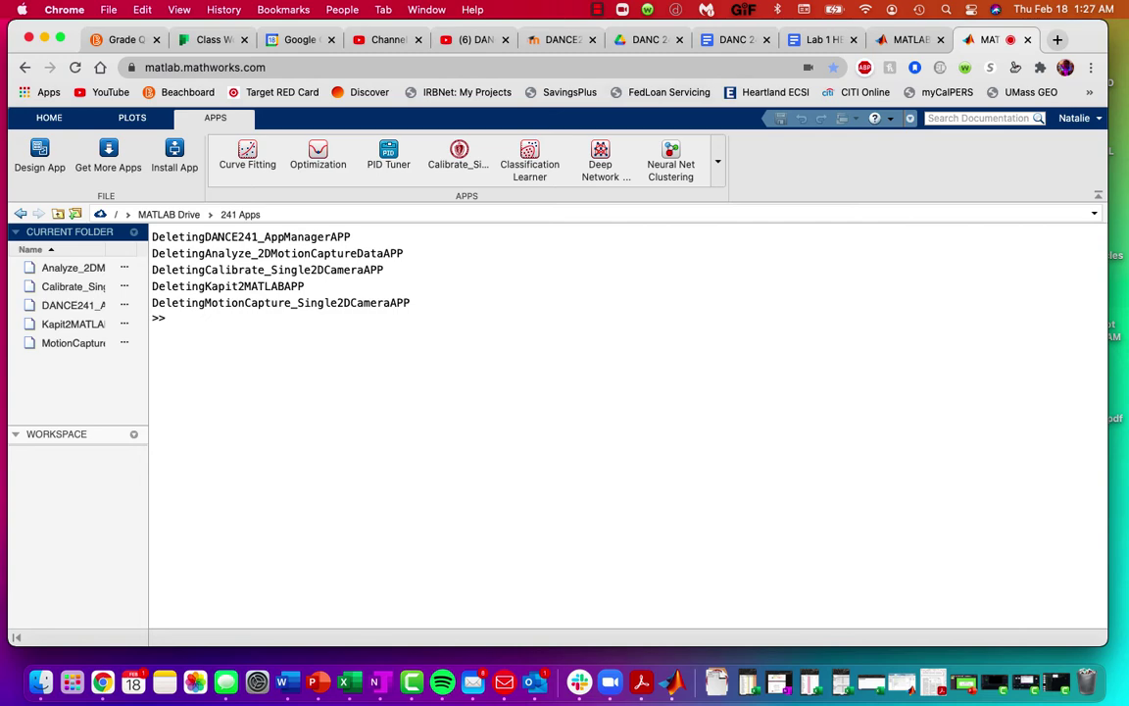
pyautogui.click(736, 39)
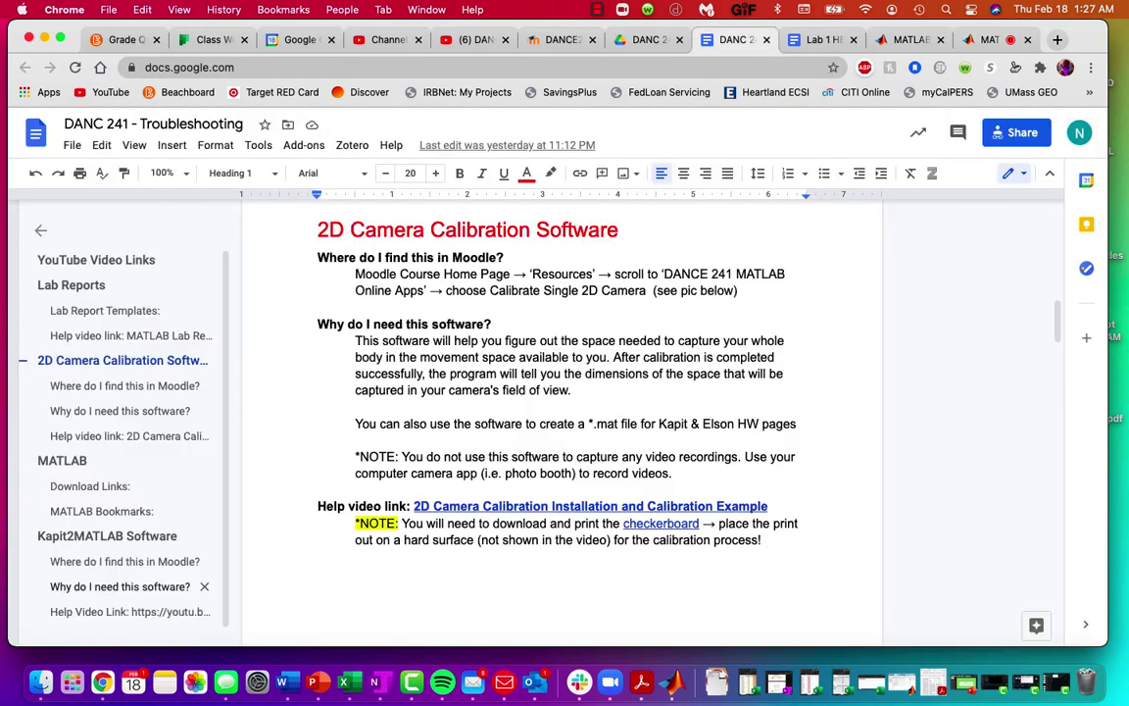
# Step: Read the Kapit2MATLAB Software section of the troubleshooting doc, then go back to MATLAB Online
pyautogui.click(108, 535)
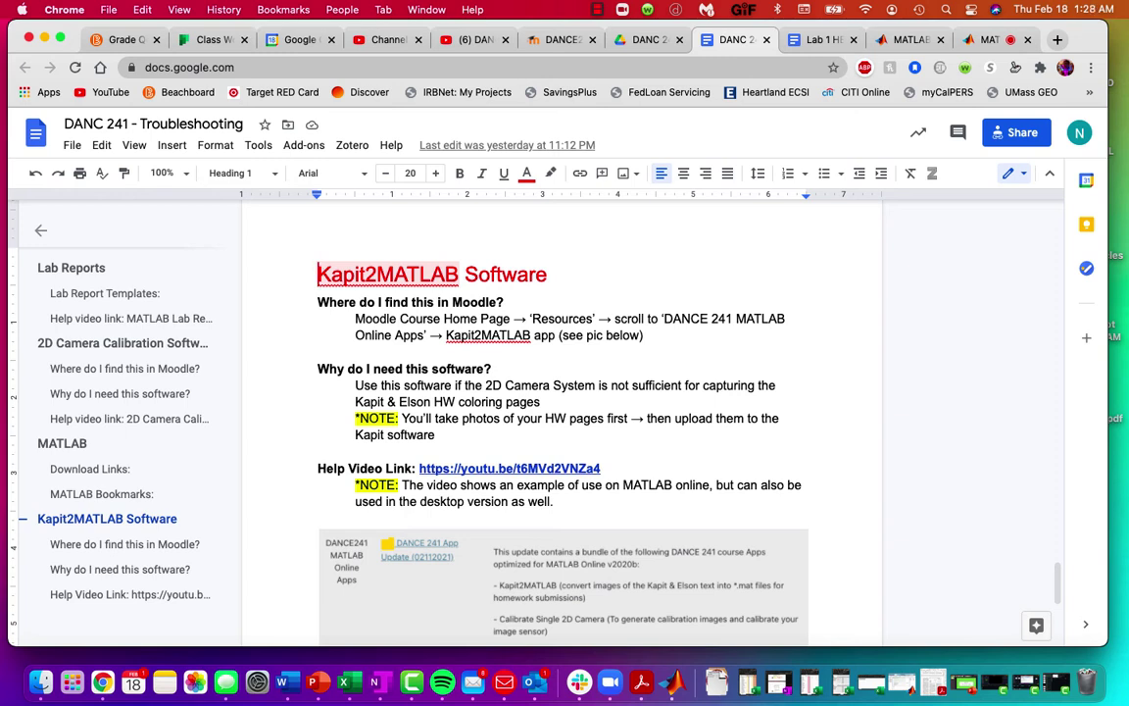
pyautogui.moveTo(319, 276); pyautogui.dragTo(365, 276)
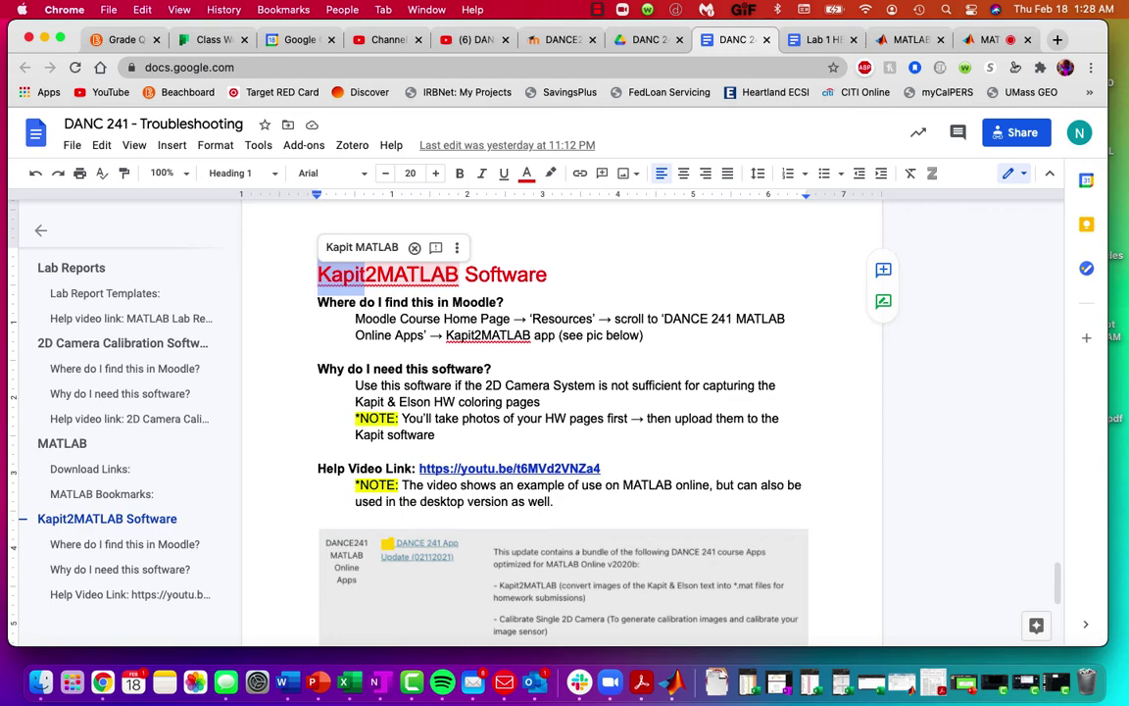
pyautogui.scroll(-2, 549, 411)
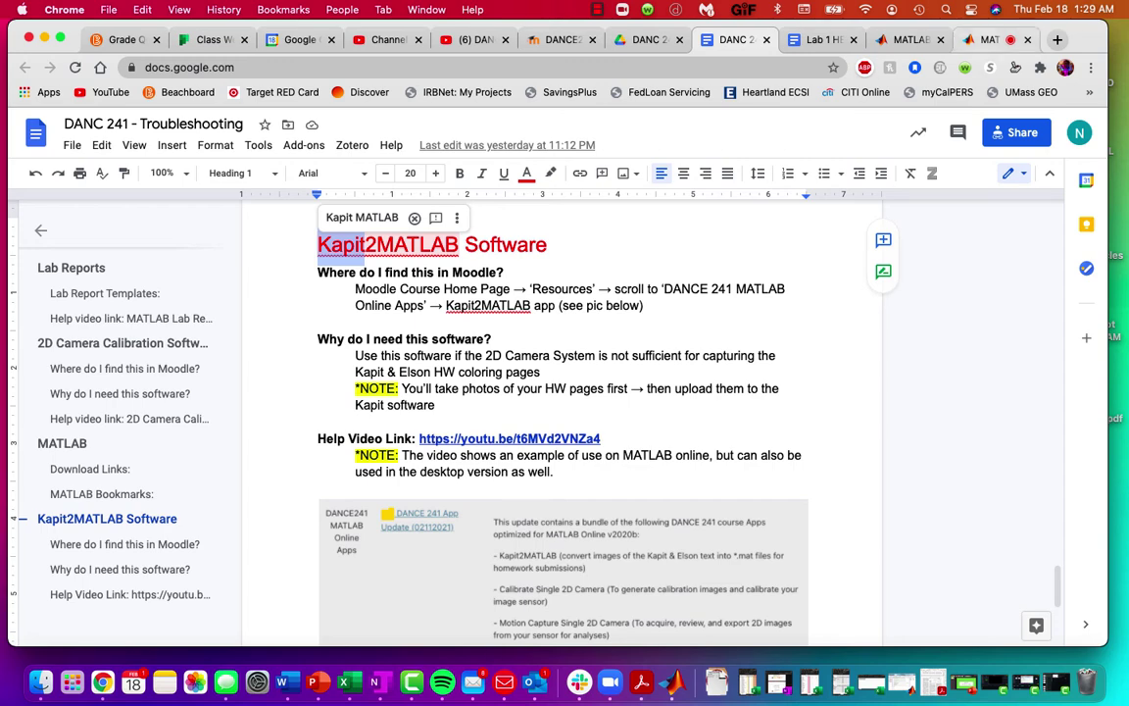
pyautogui.click(989, 40)
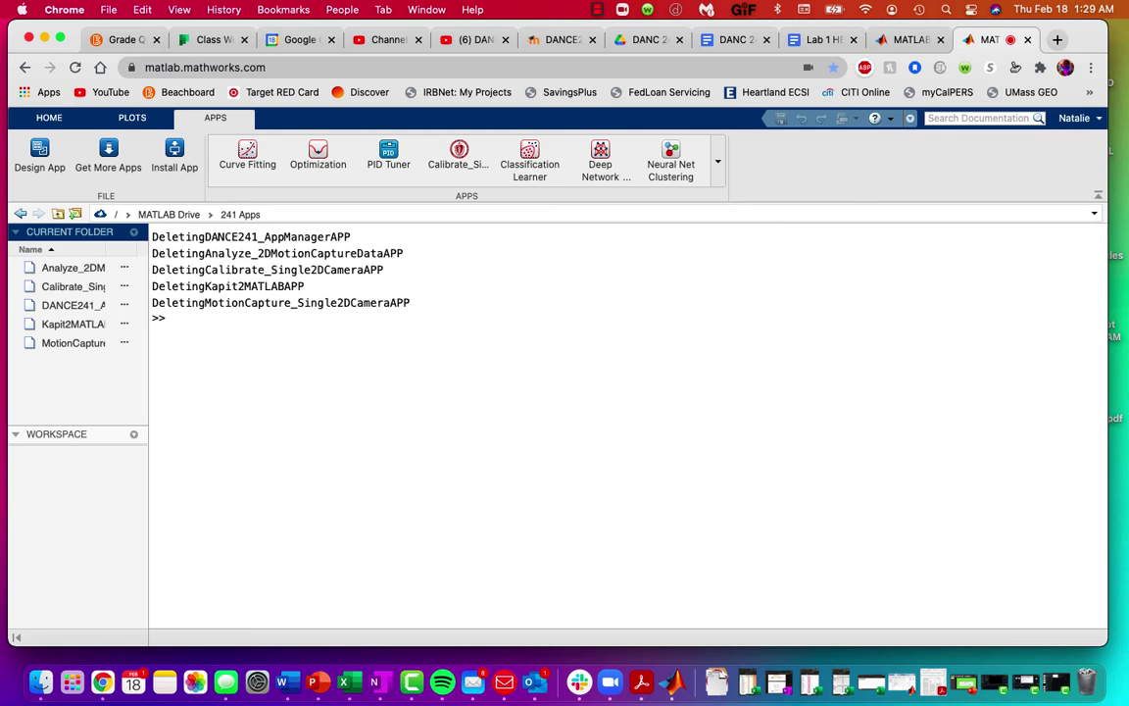
# Step: Install Kapit2MATLAB (1).mlappinstall from MATLAB Drive > 241 Apps into My Apps
pyautogui.click(72, 324)
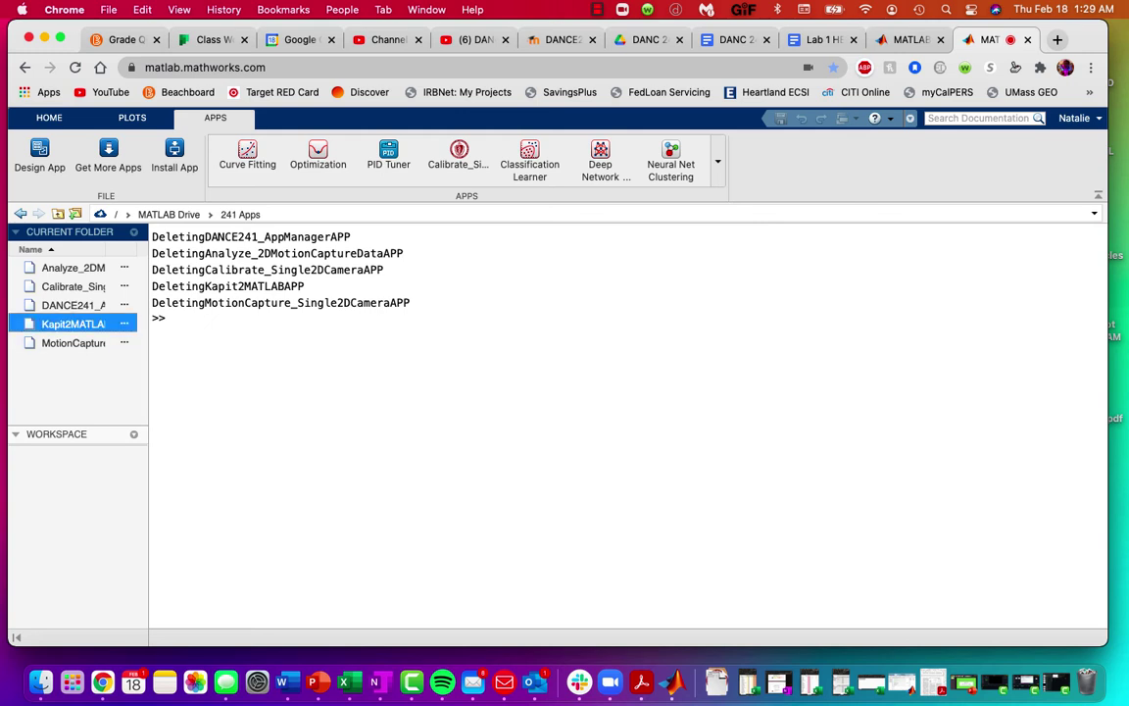
pyautogui.click(174, 155)
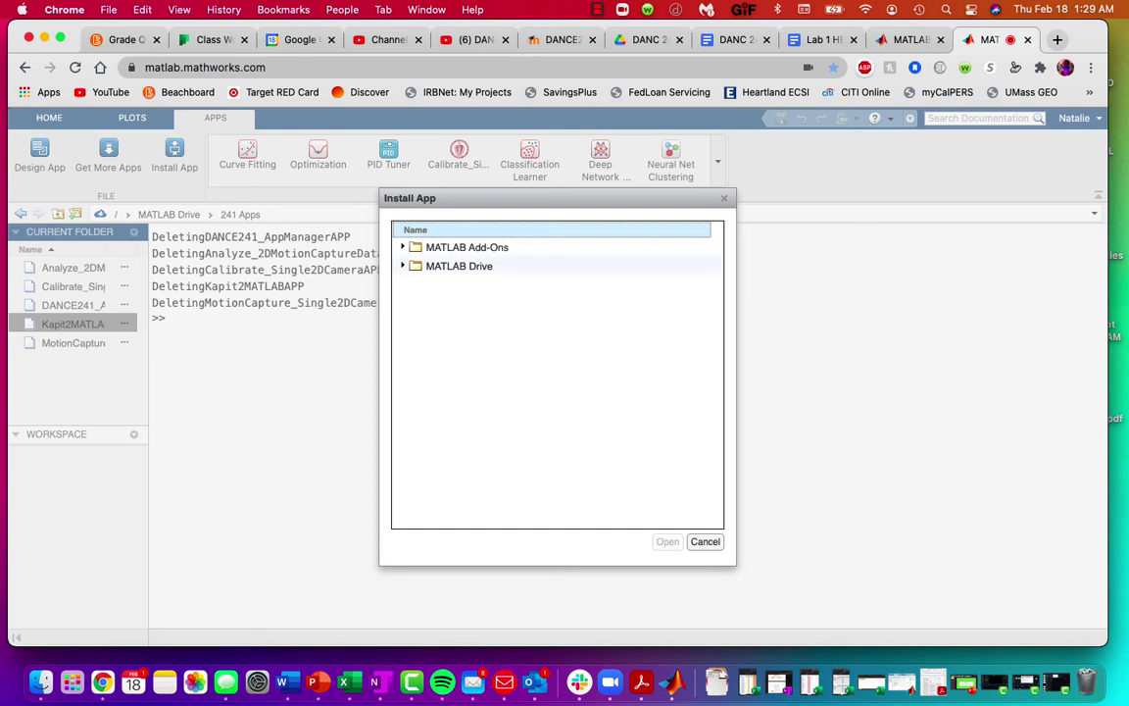
pyautogui.click(403, 266)
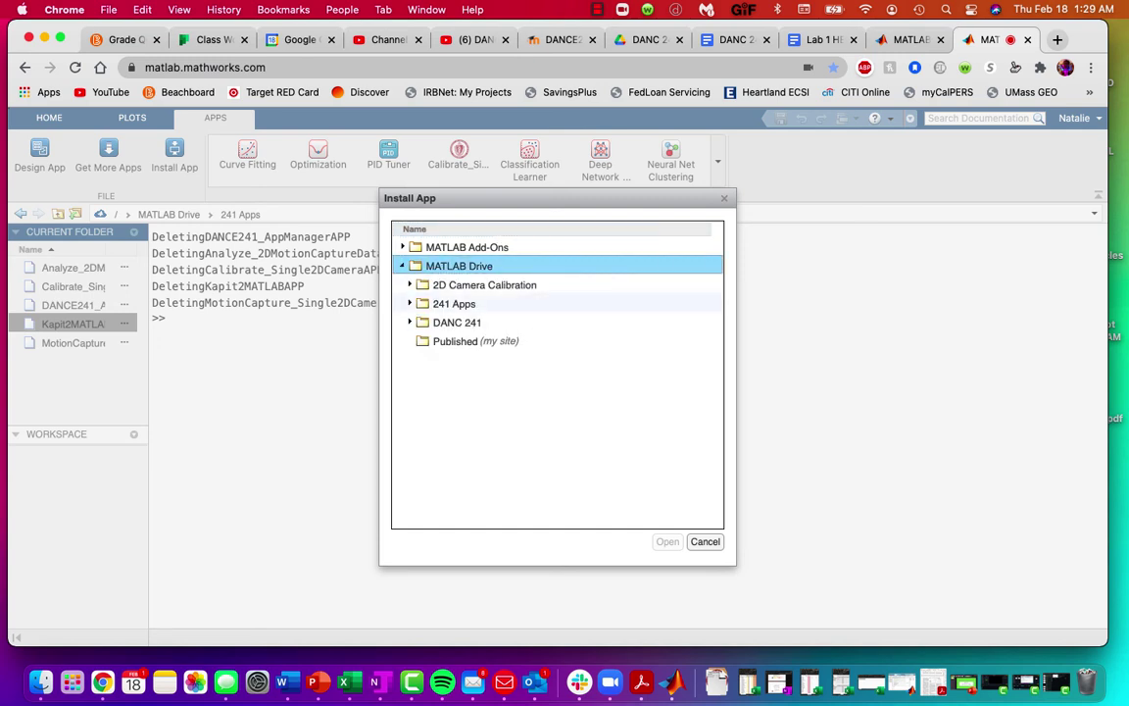
pyautogui.click(410, 304)
pyautogui.click(510, 380)
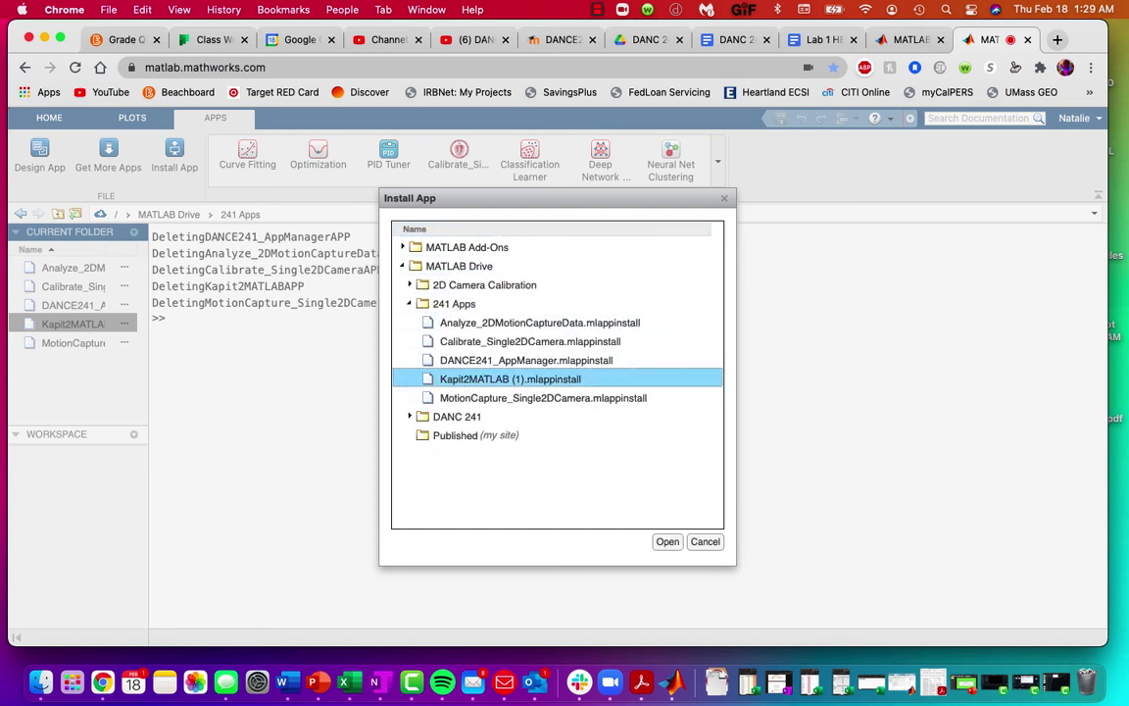
pyautogui.click(668, 542)
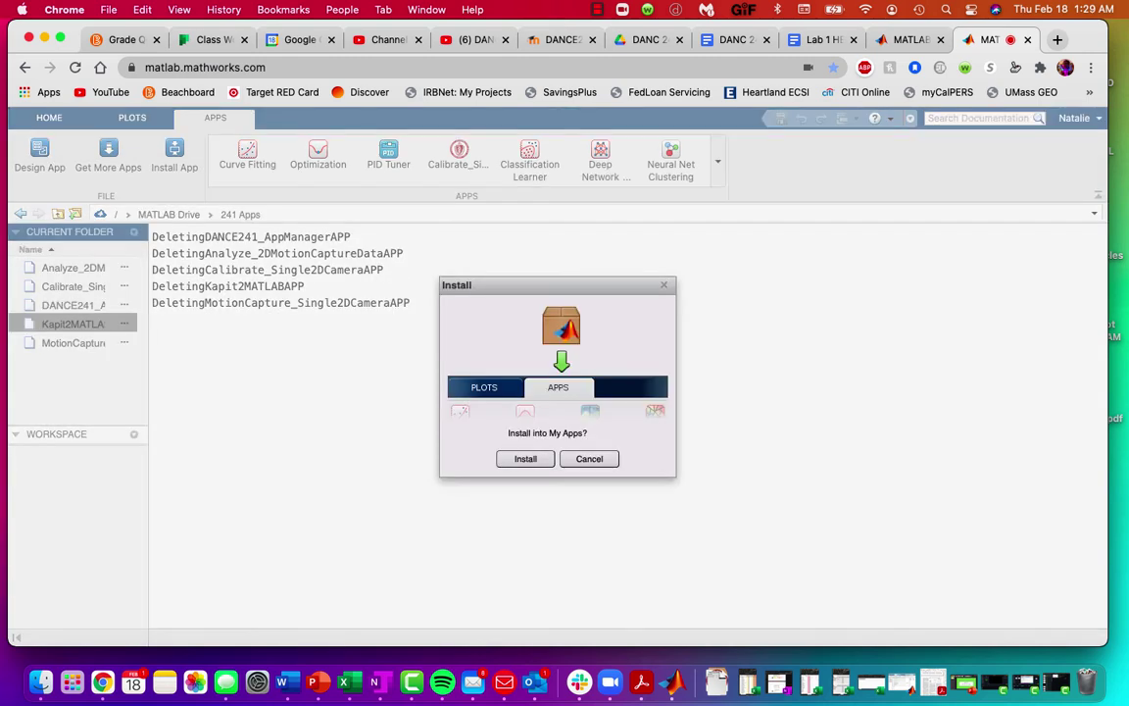
pyautogui.click(526, 459)
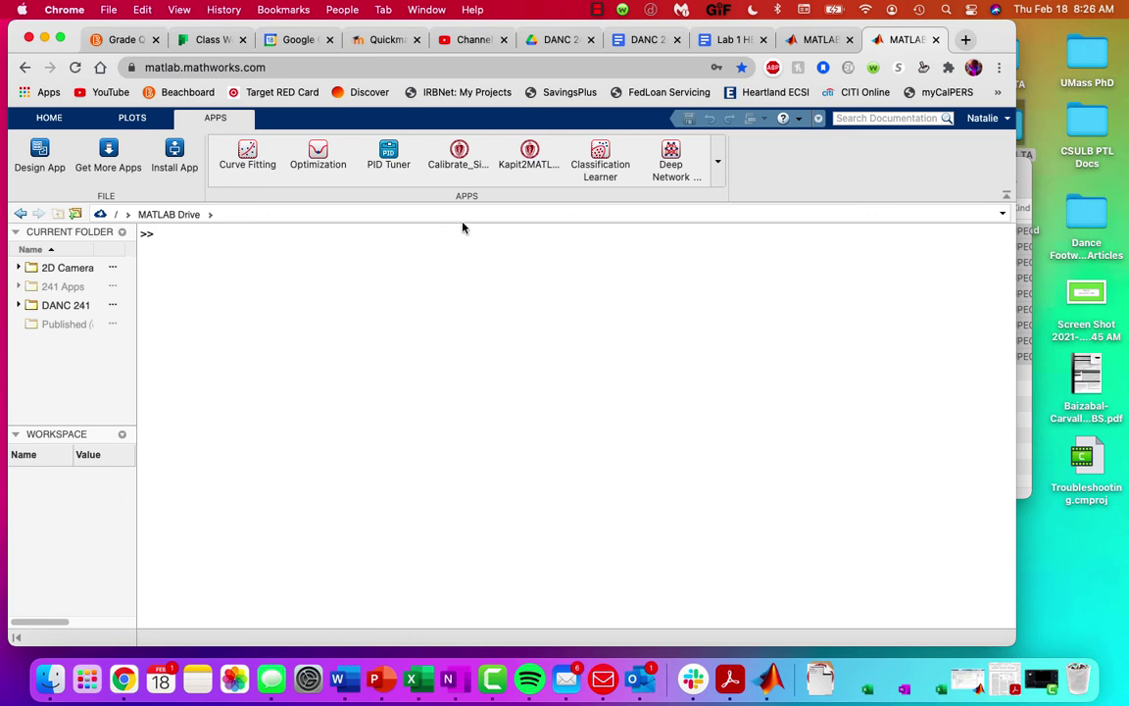
# Step: Launch Kapit2MATLAB, import the images from MATLAB Drive > DANC 241 > Kapit HW 1, and display them as figures
pyautogui.click(536, 166)
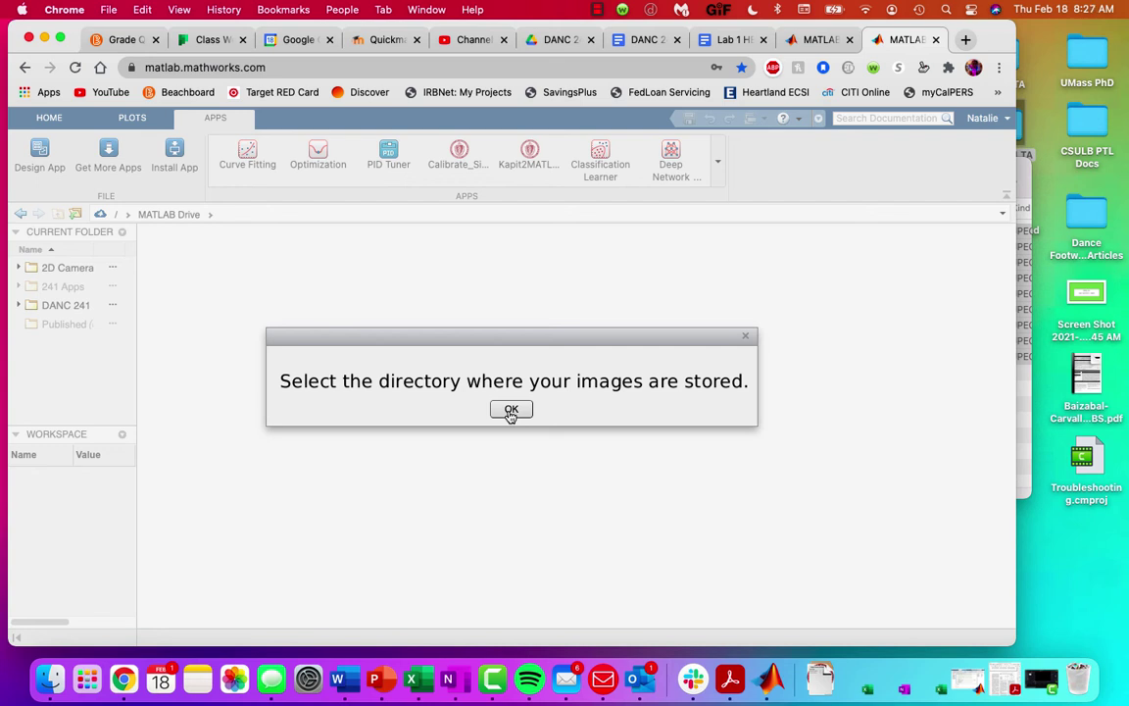
pyautogui.click(511, 412)
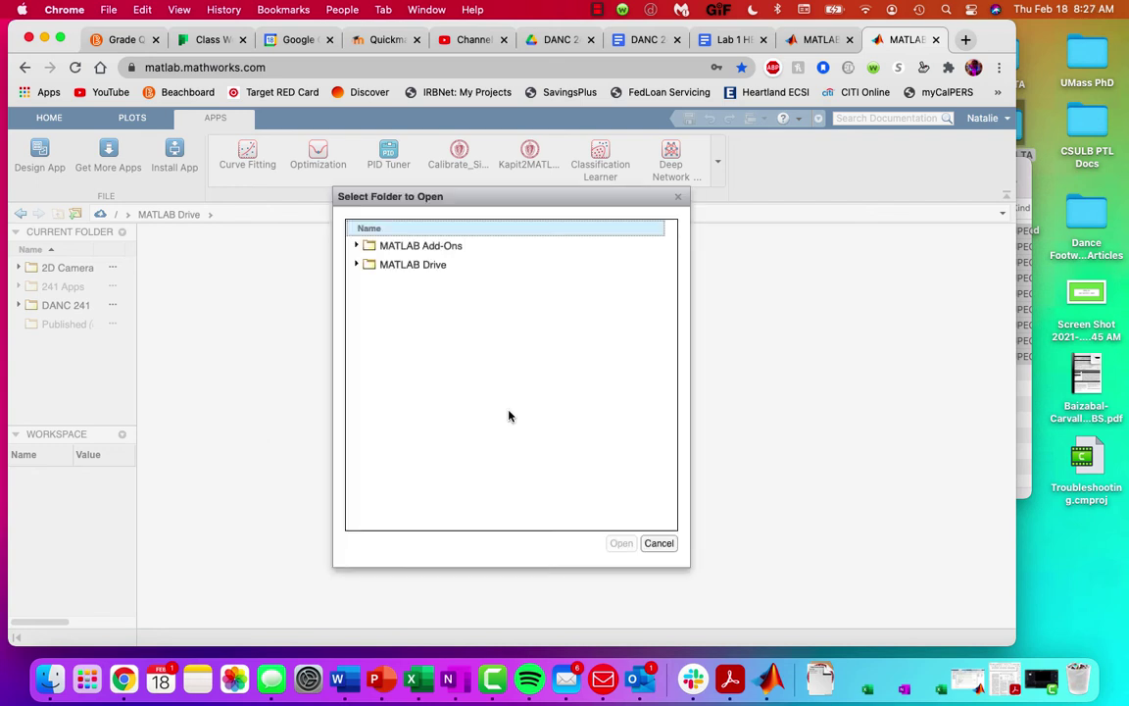
pyautogui.click(357, 264)
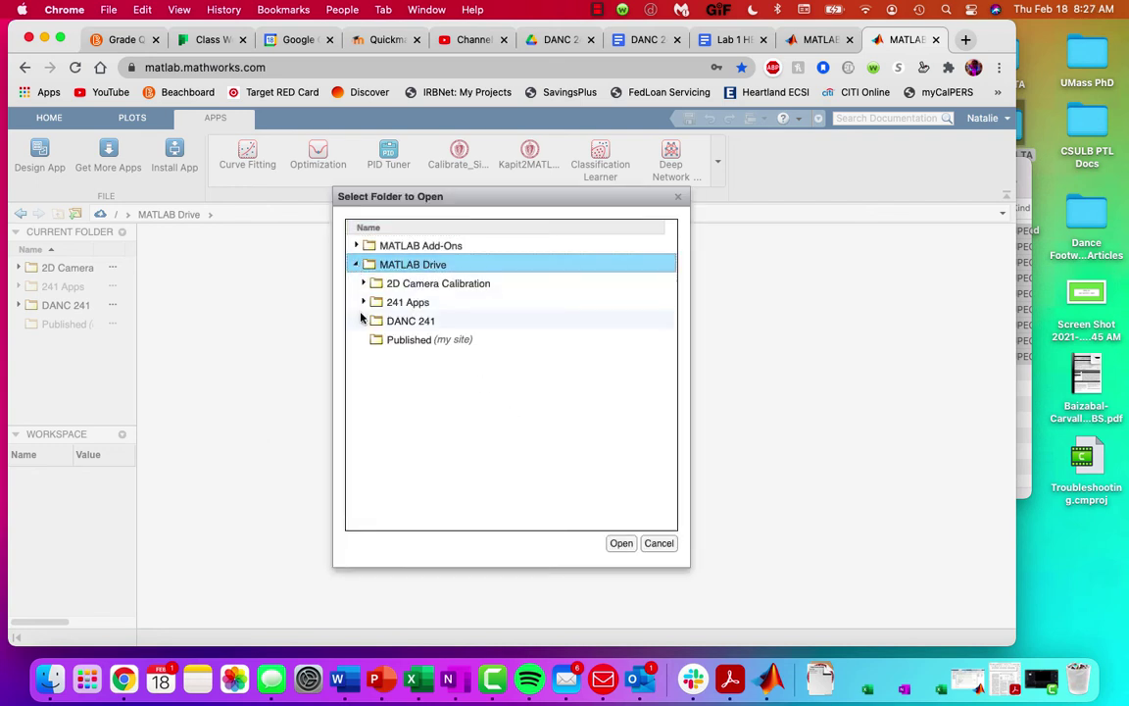
pyautogui.click(365, 321)
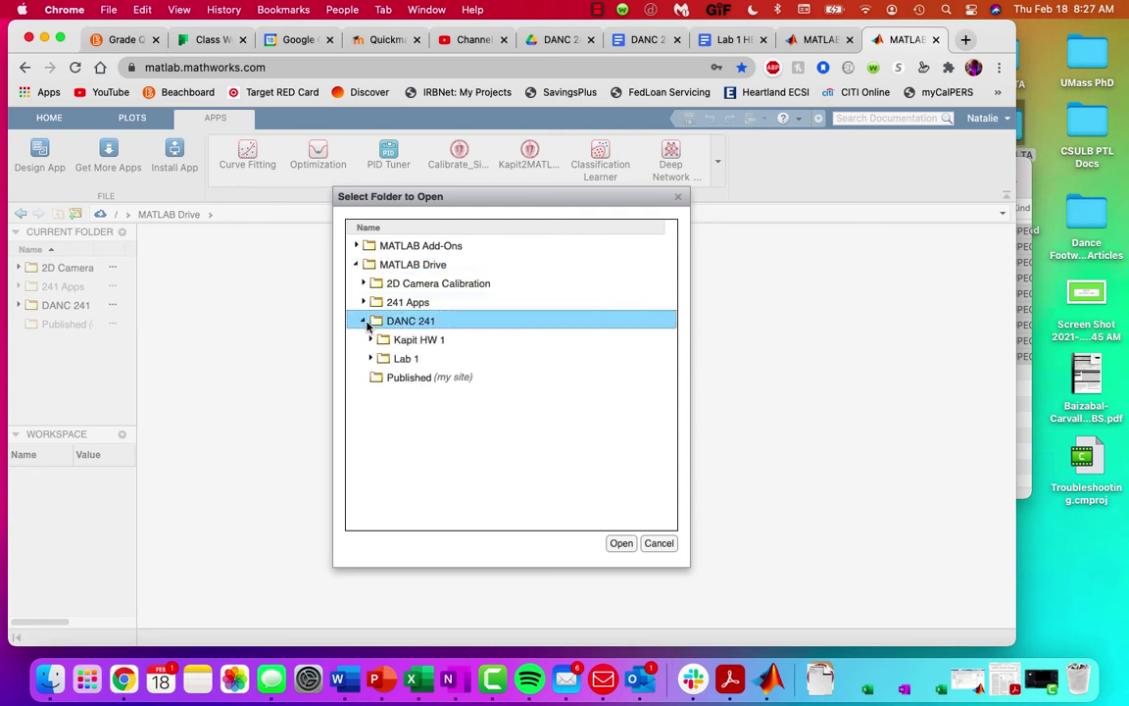
pyautogui.click(371, 341)
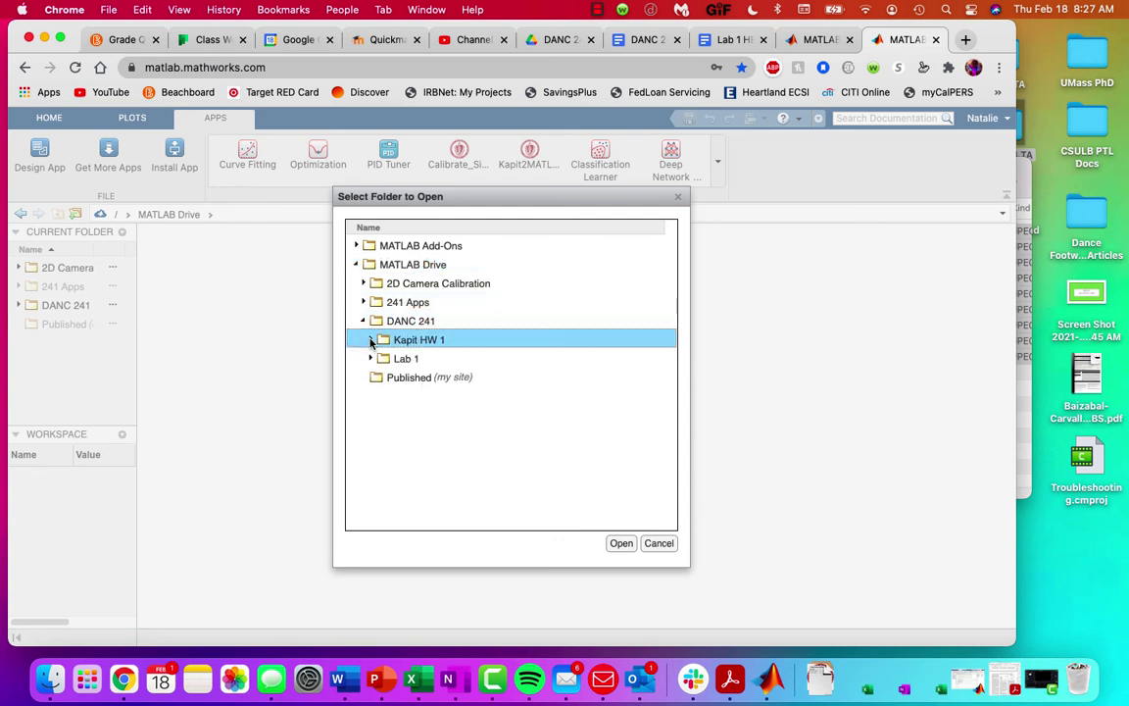
pyautogui.click(617, 543)
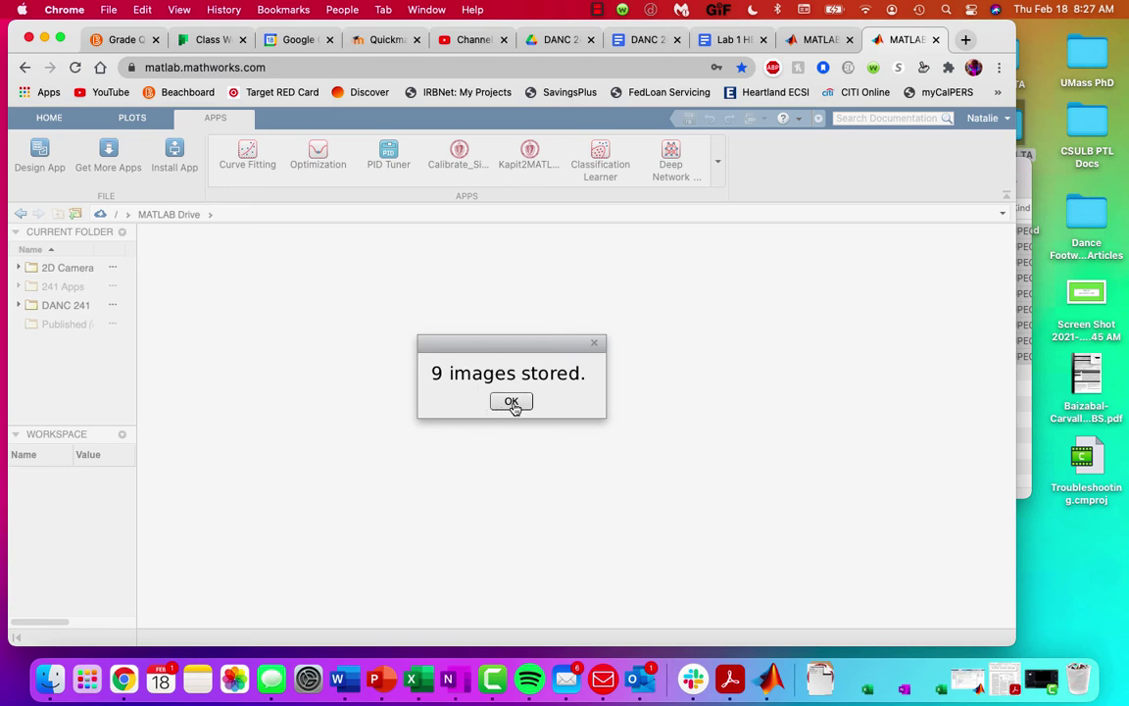
pyautogui.click(512, 404)
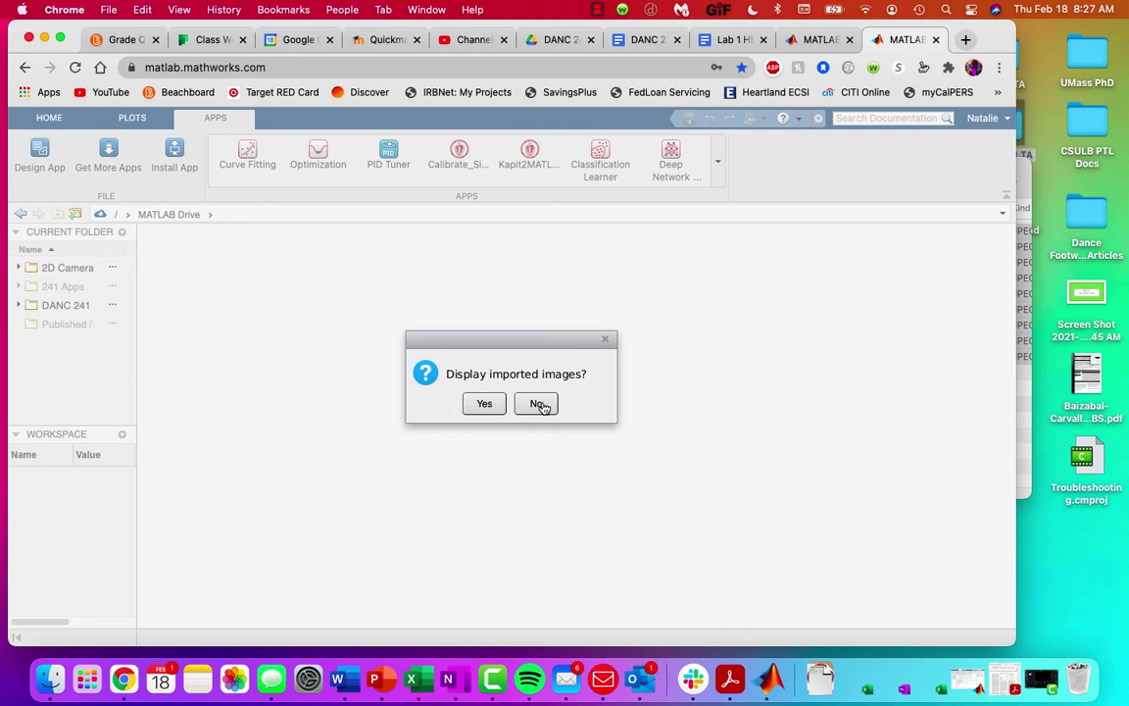
pyautogui.click(481, 408)
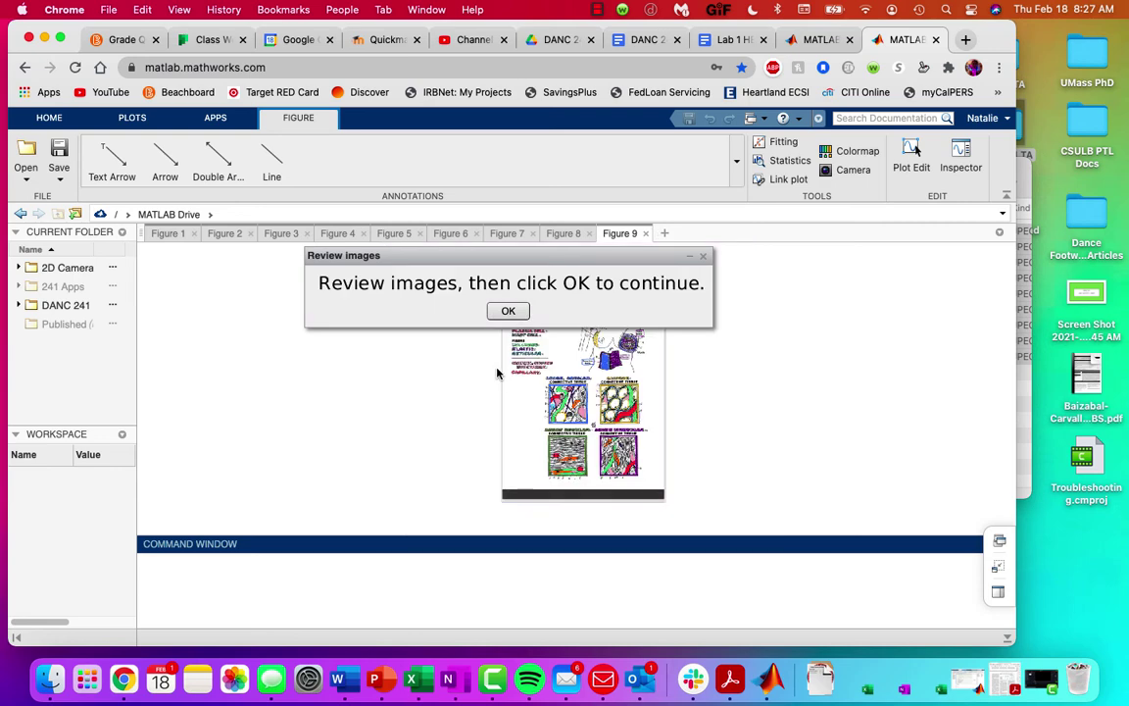
# Step: Review the first four imported figures and continue
pyautogui.click(165, 233)
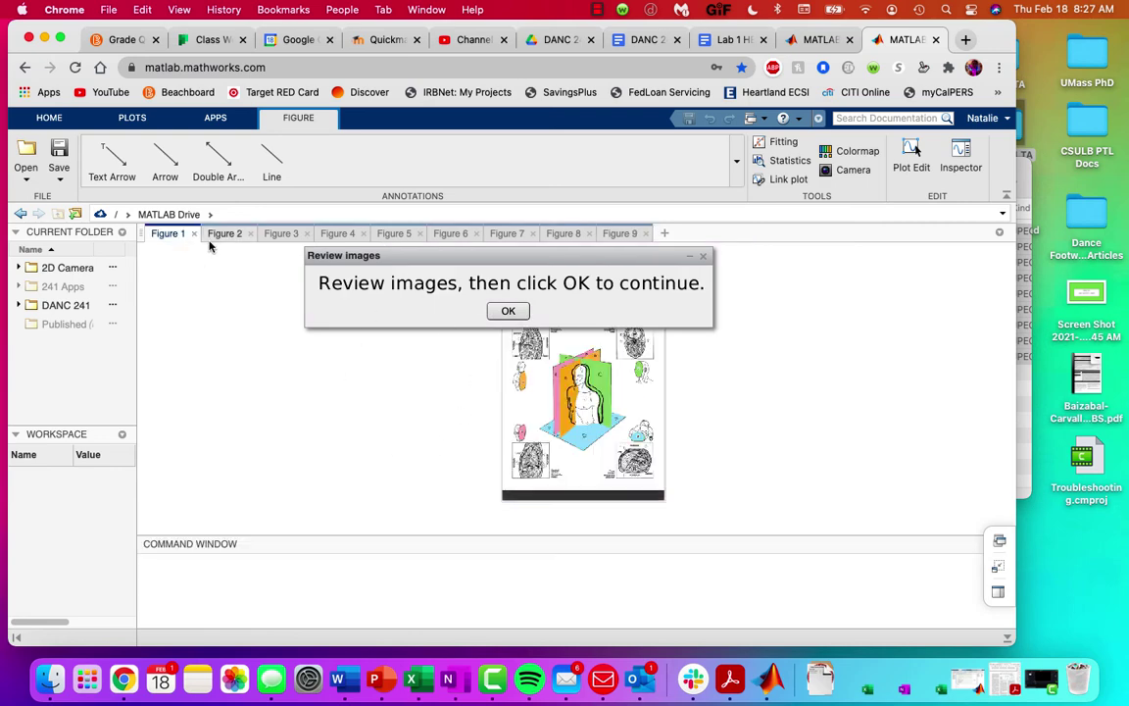
pyautogui.click(225, 234)
pyautogui.click(282, 234)
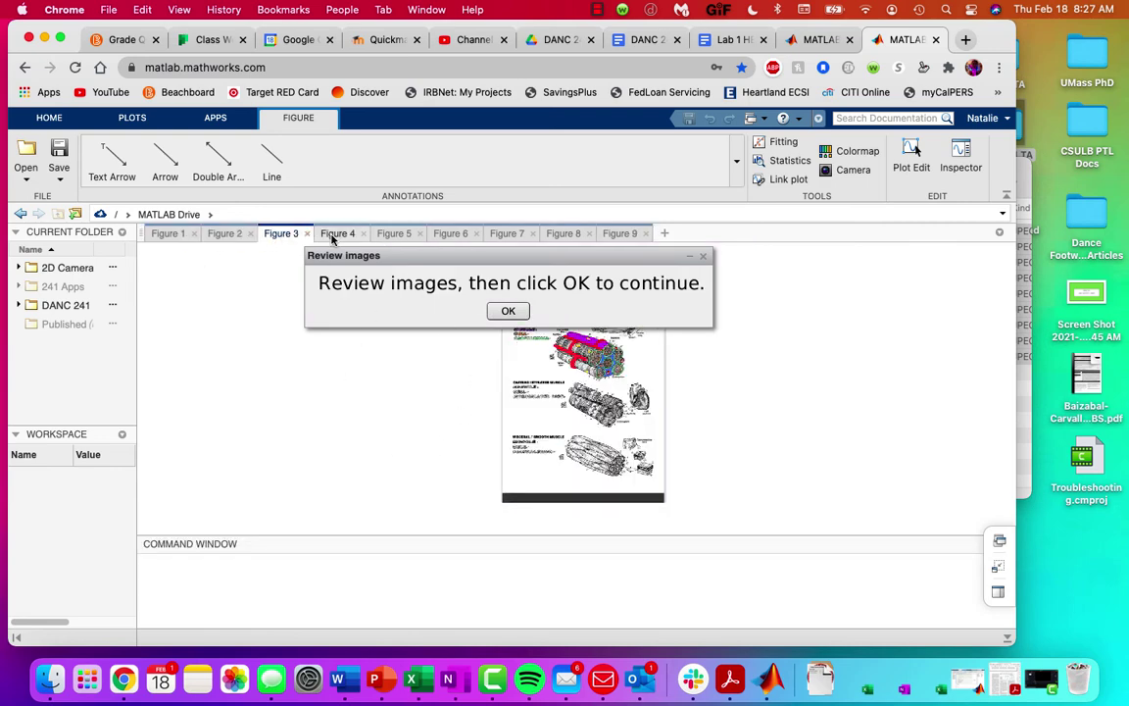
pyautogui.click(336, 234)
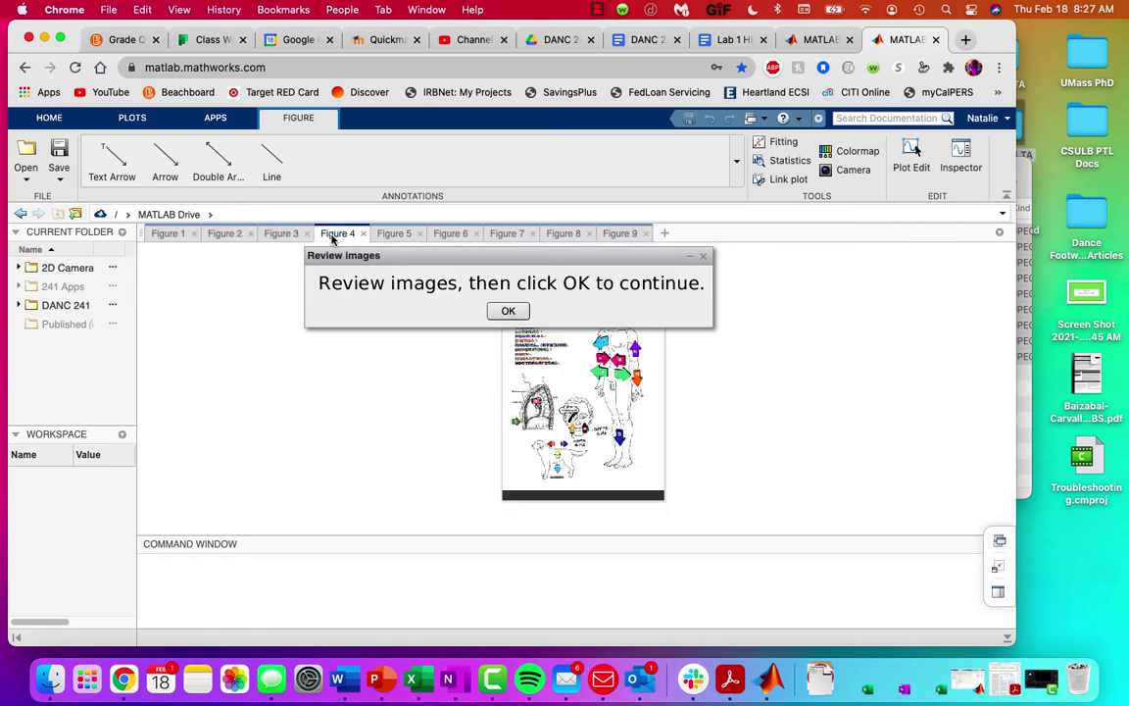
pyautogui.click(514, 313)
# Step: Export the homework file, named with the student's surname, first name and HW1
pyautogui.click(477, 383)
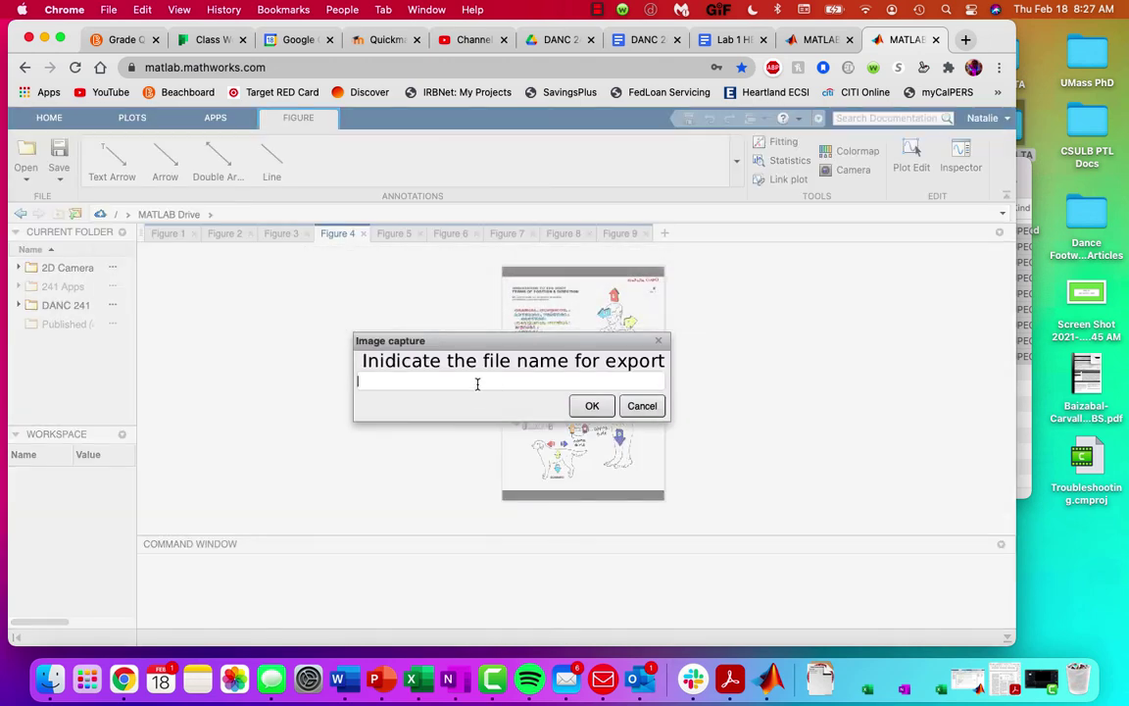
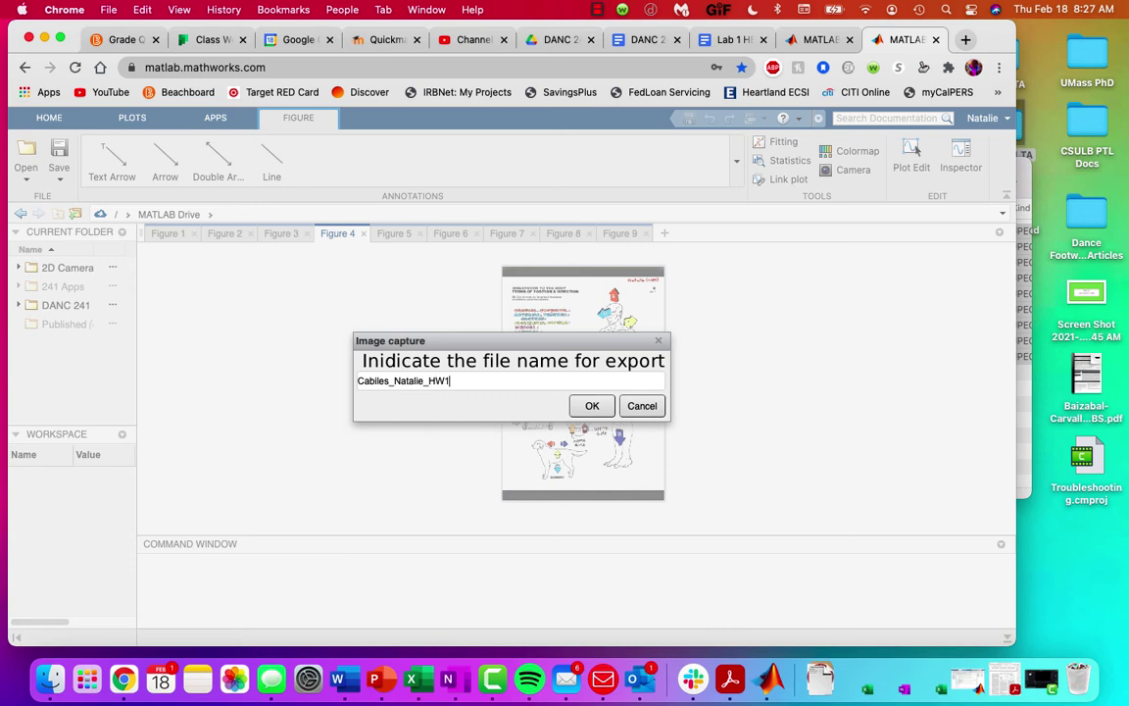
pyautogui.click(595, 411)
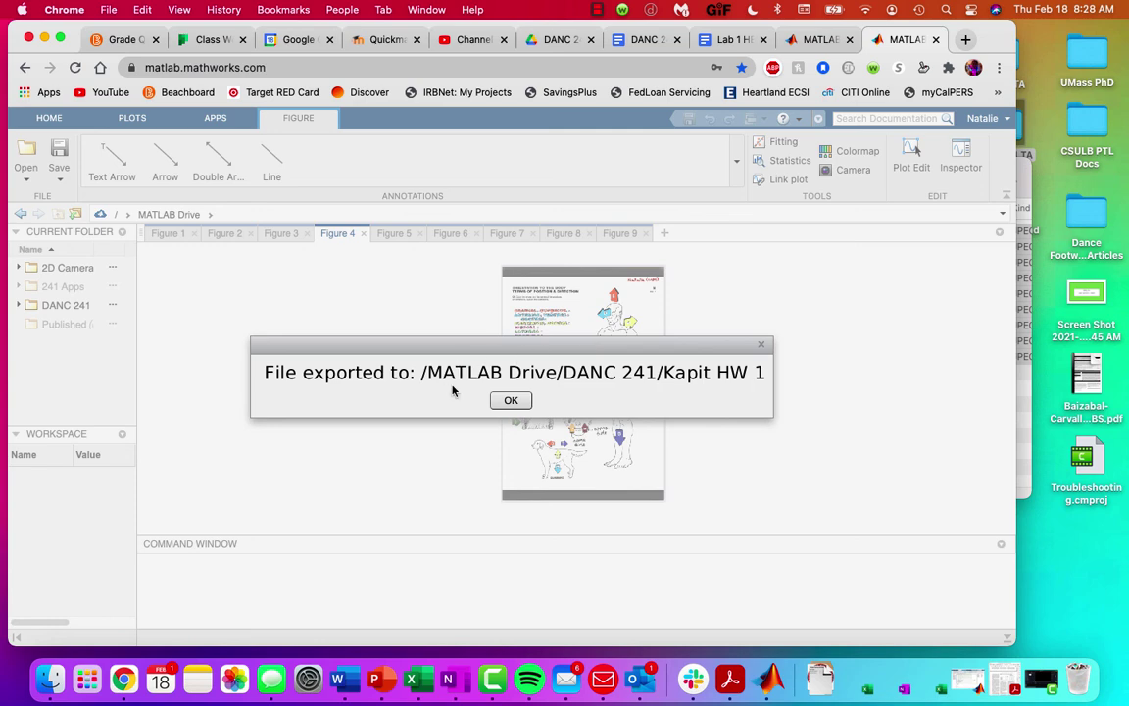
pyautogui.click(513, 401)
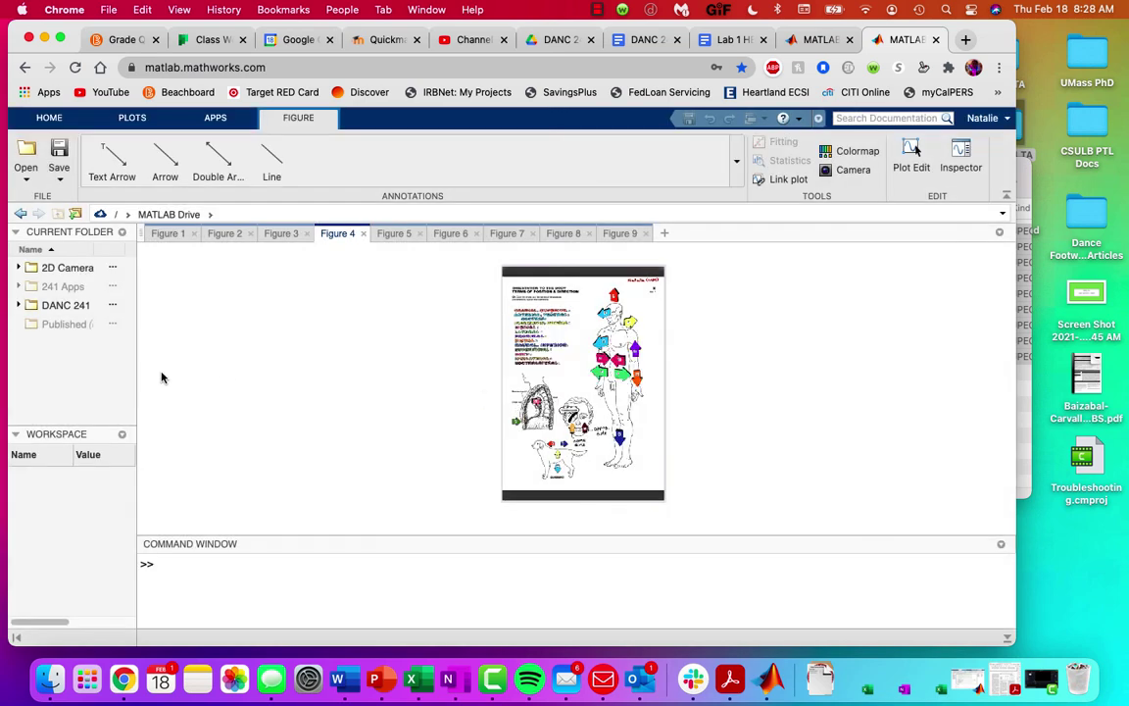
# Step: Make DANC 241 > Kapit HW 1 the current folder, then go to MATLAB Drive
pyautogui.click(59, 305)
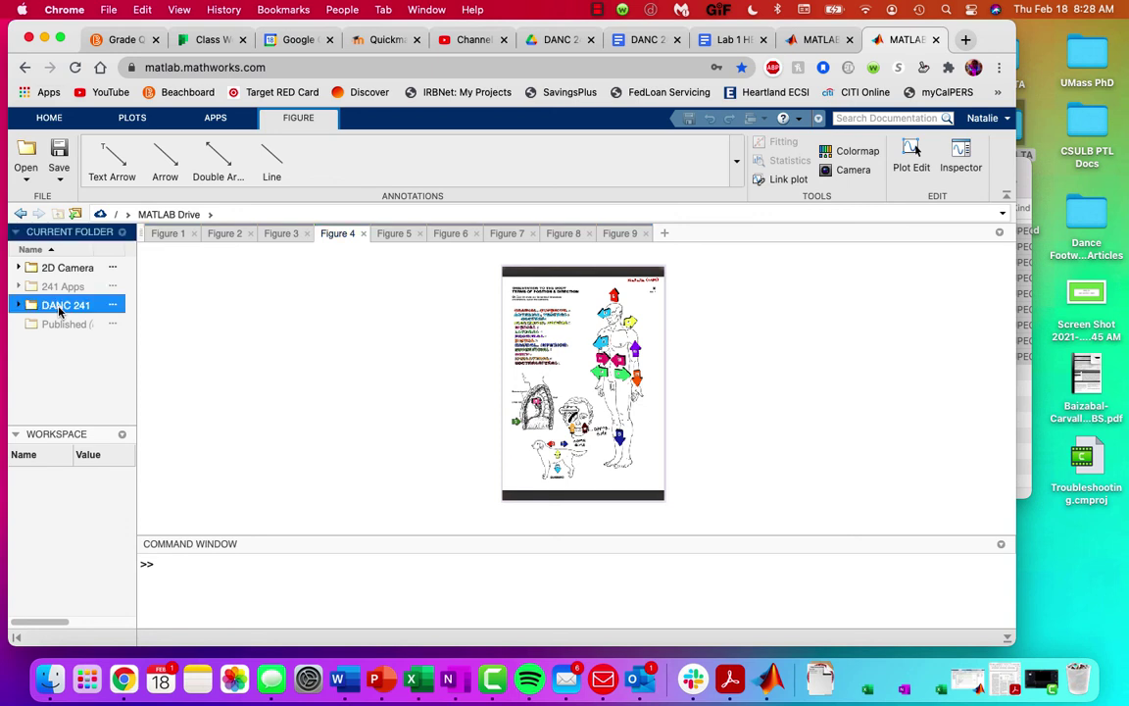
pyautogui.doubleClick(59, 309)
pyautogui.doubleClick(73, 269)
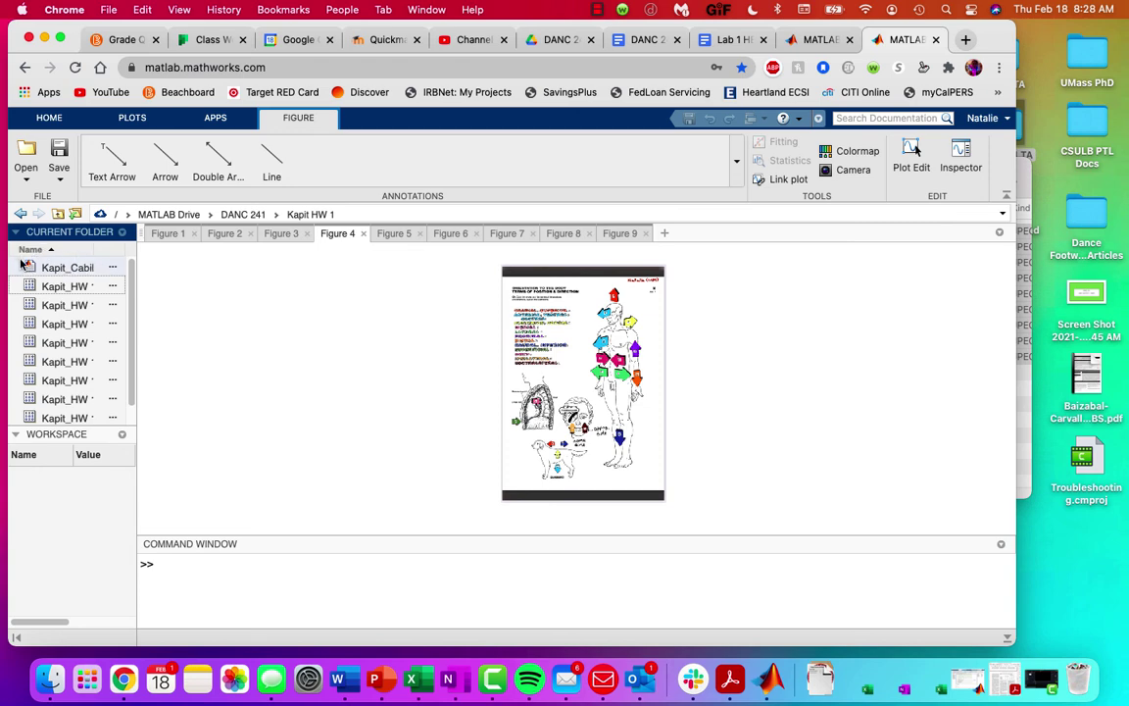
pyautogui.click(815, 41)
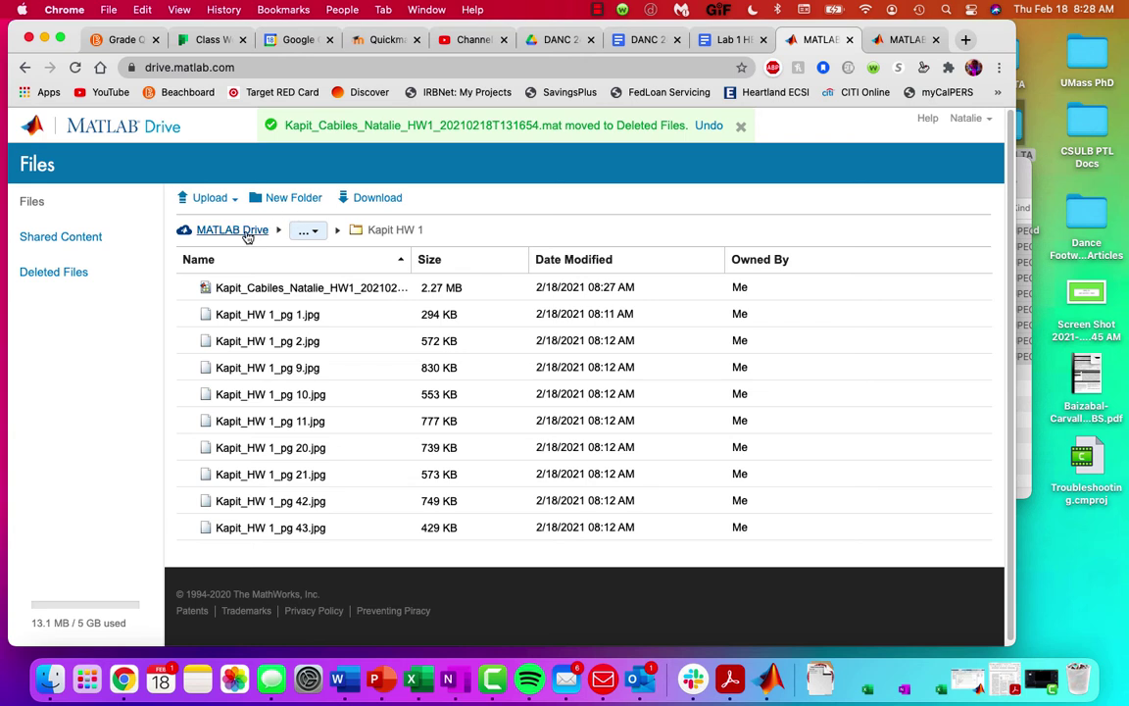
# Step: Download the exported homework .mat file from MATLAB Drive's Kapit HW 1 folder
pyautogui.click(232, 230)
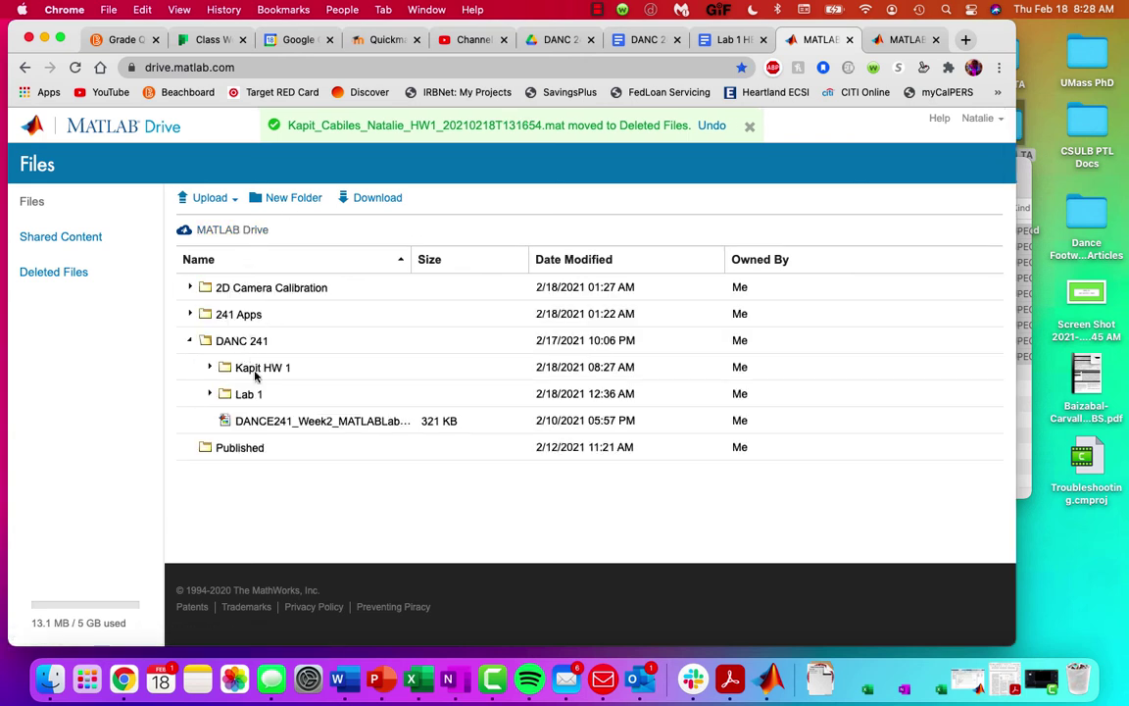
pyautogui.doubleClick(257, 369)
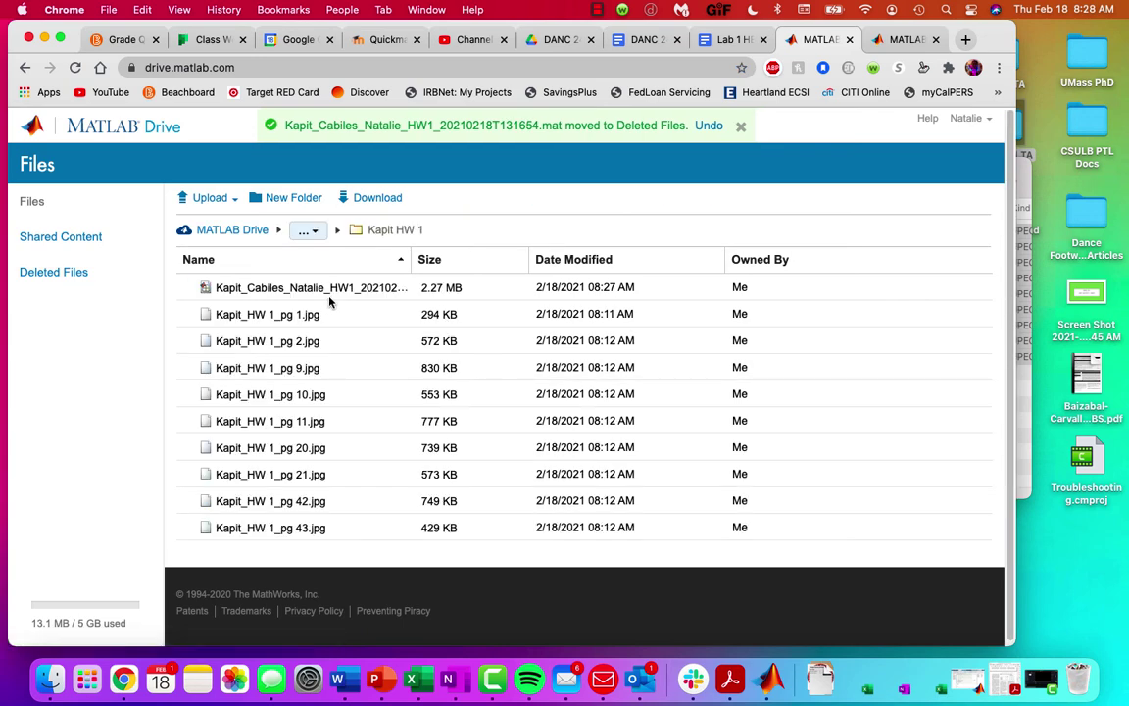
pyautogui.click(306, 288)
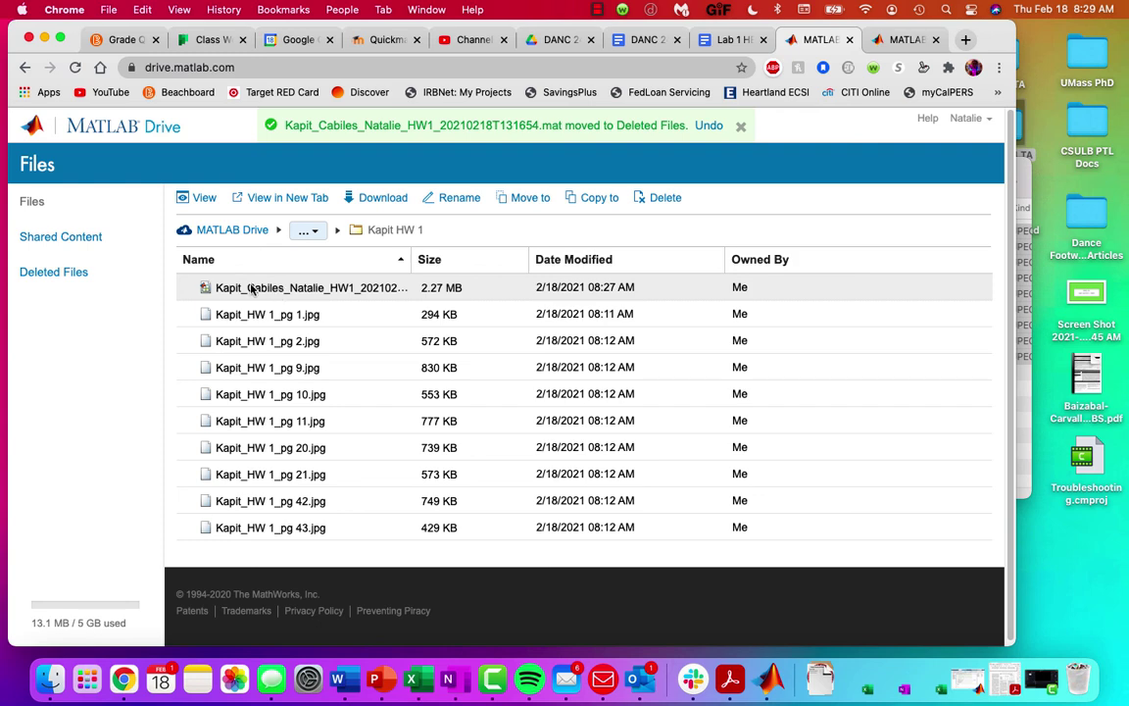
pyautogui.moveTo(250, 288); pyautogui.dragTo(252, 297)
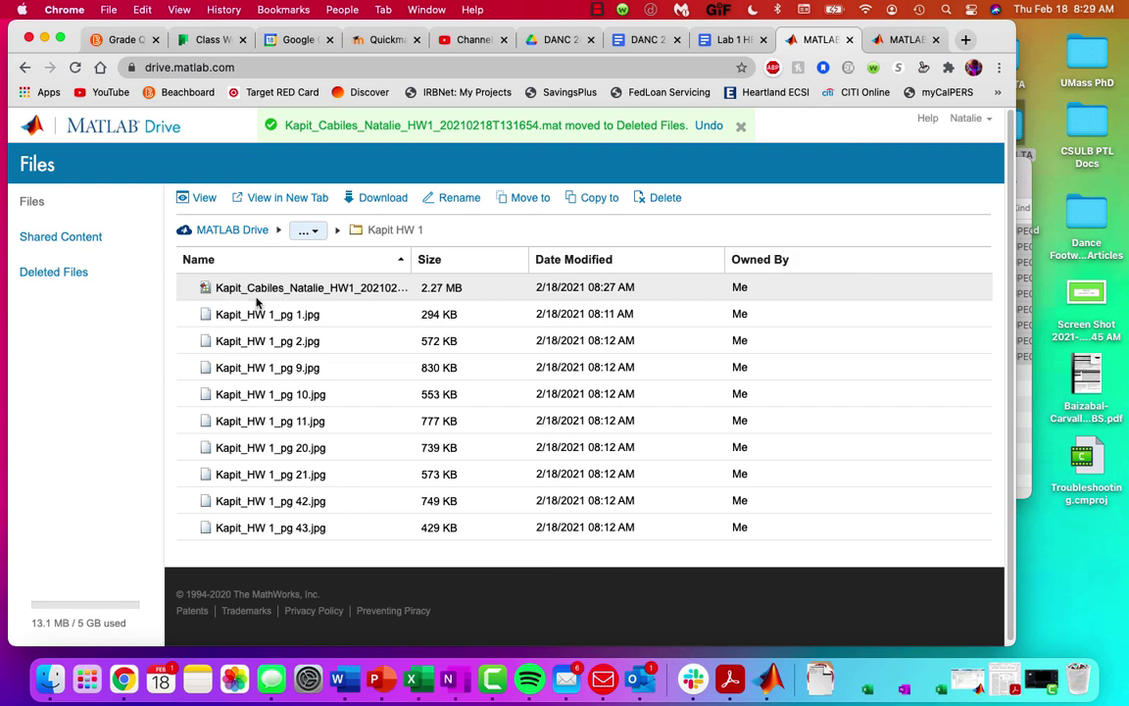
pyautogui.click(372, 202)
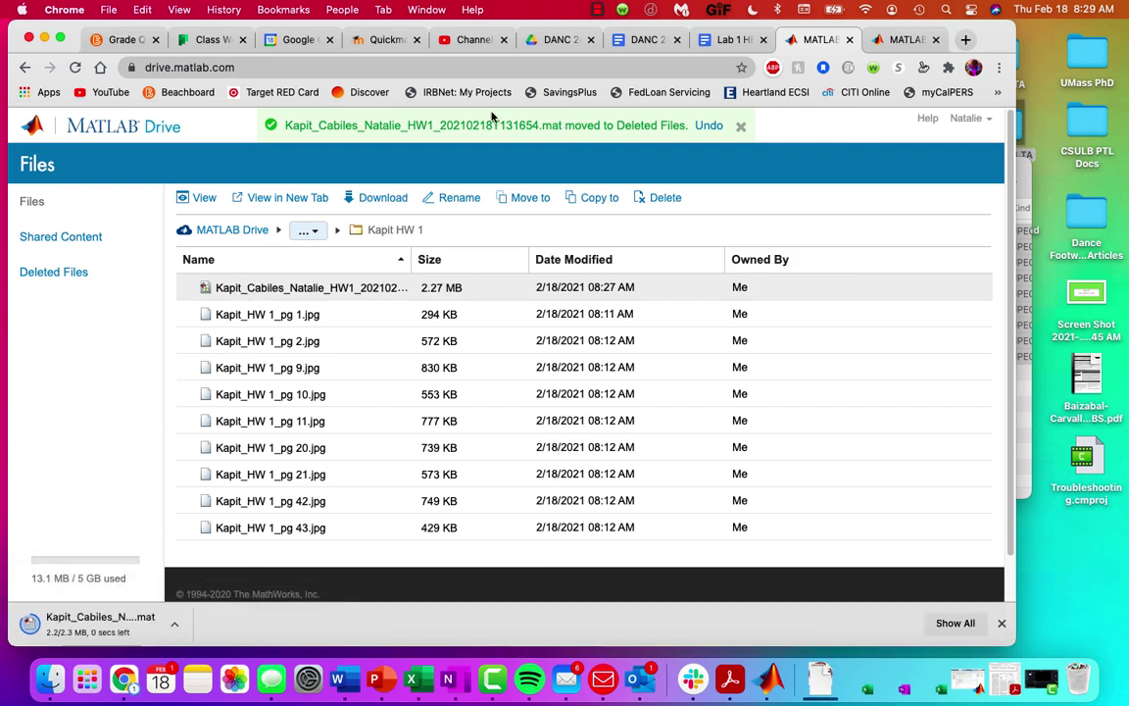
pyautogui.click(368, 41)
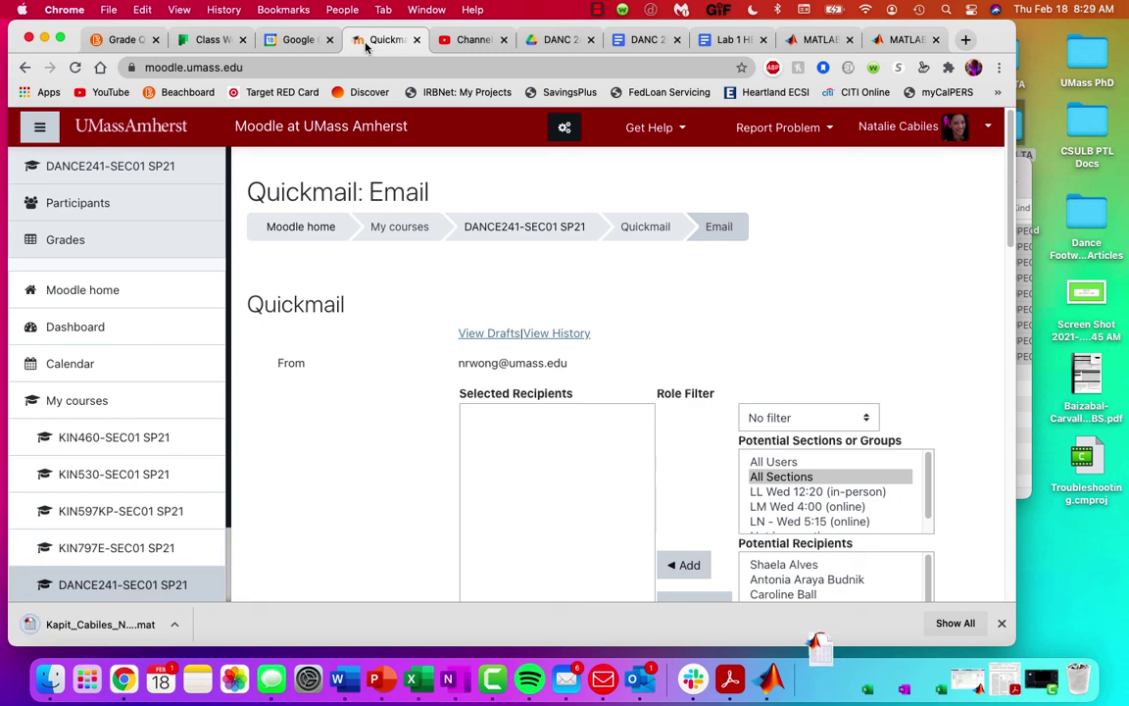
# Step: Open the Assignments list of the DANCE241-SEC01 SP21 Moodle course
pyautogui.click(489, 233)
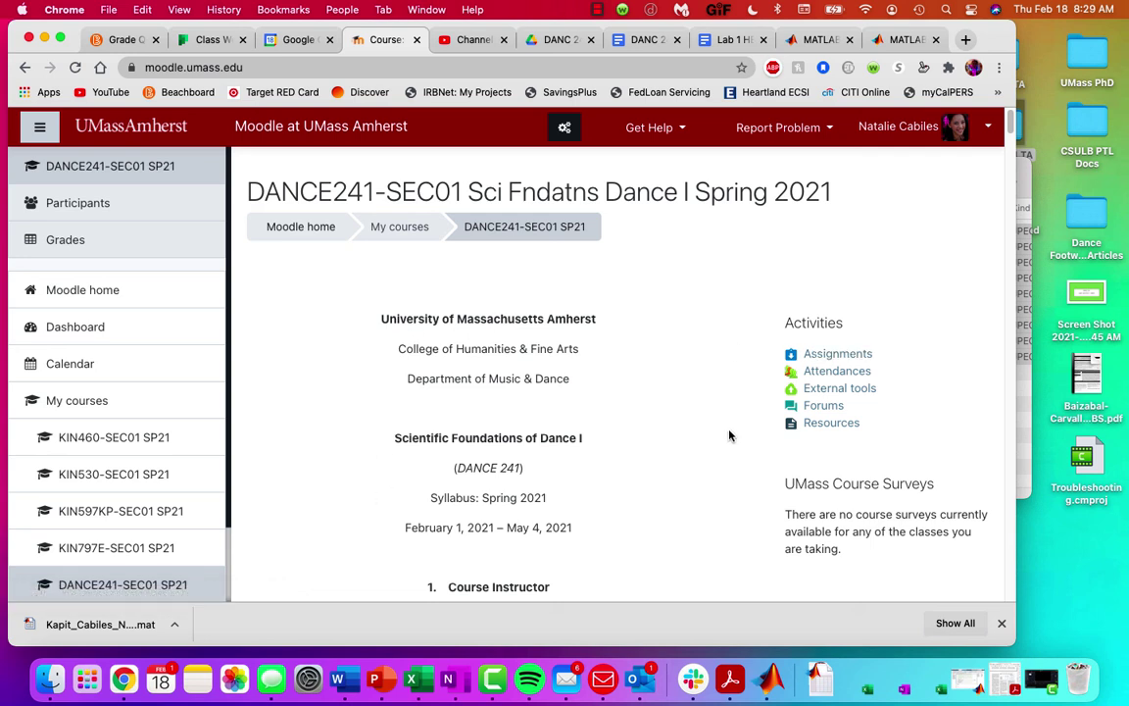
pyautogui.click(836, 357)
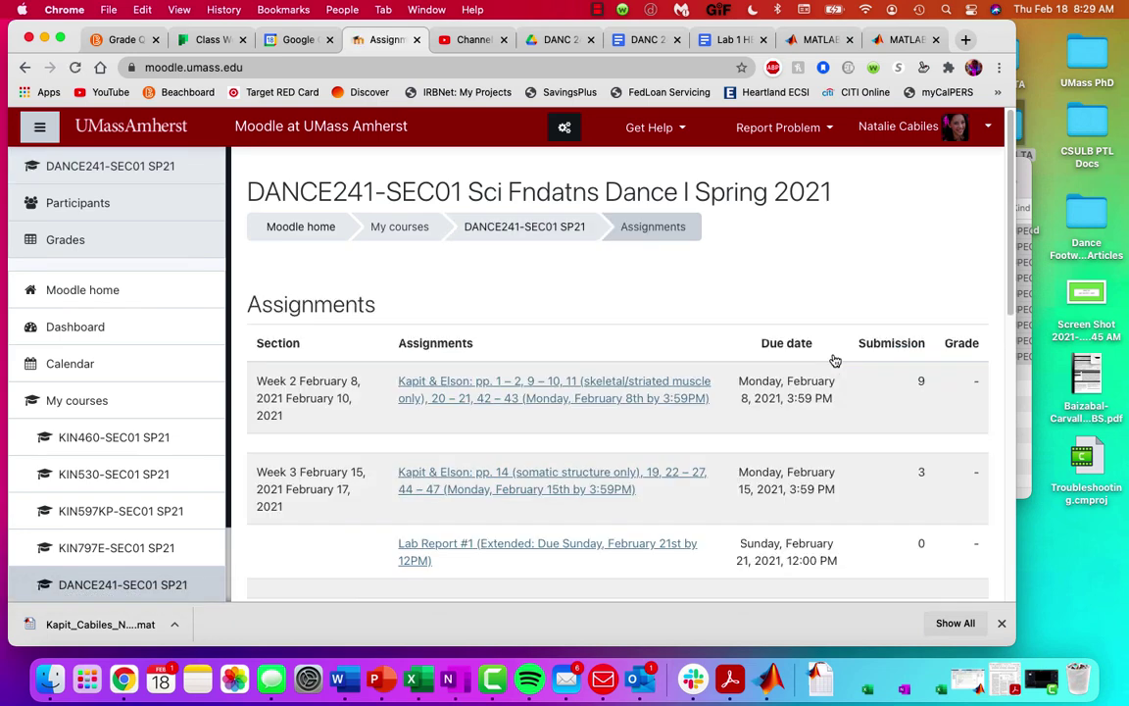
pyautogui.scroll(-2, 341, 382)
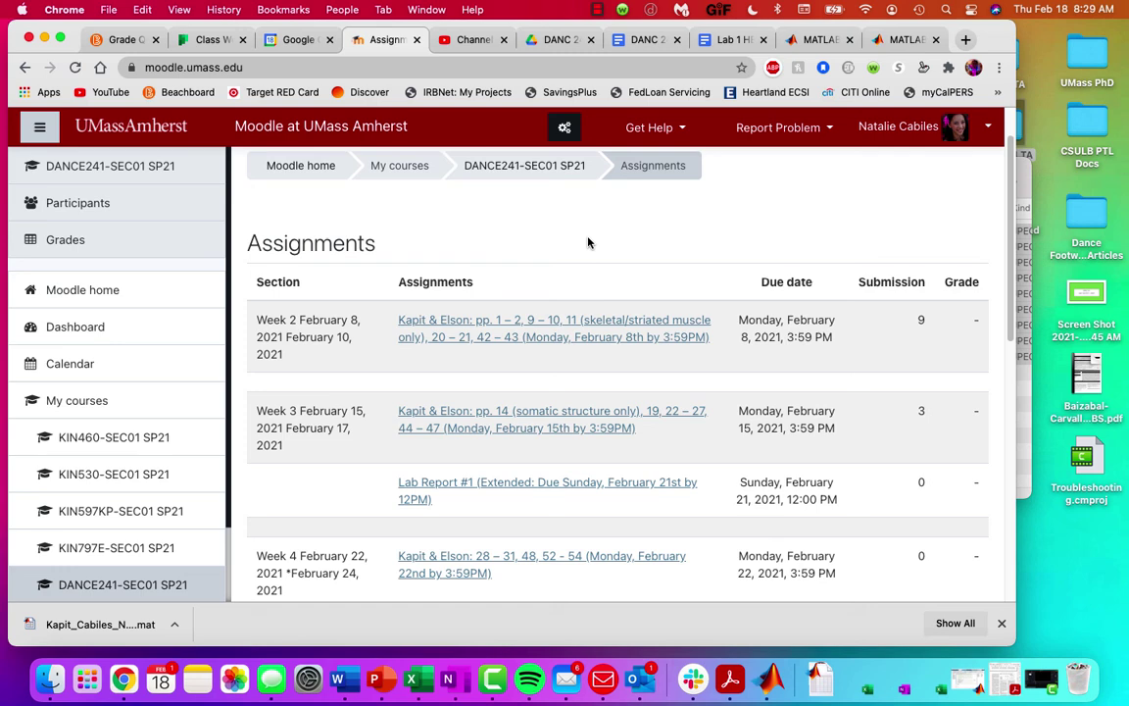
# Step: Show Finder's Downloads folder and select the downloaded .mat file
pyautogui.click(1027, 426)
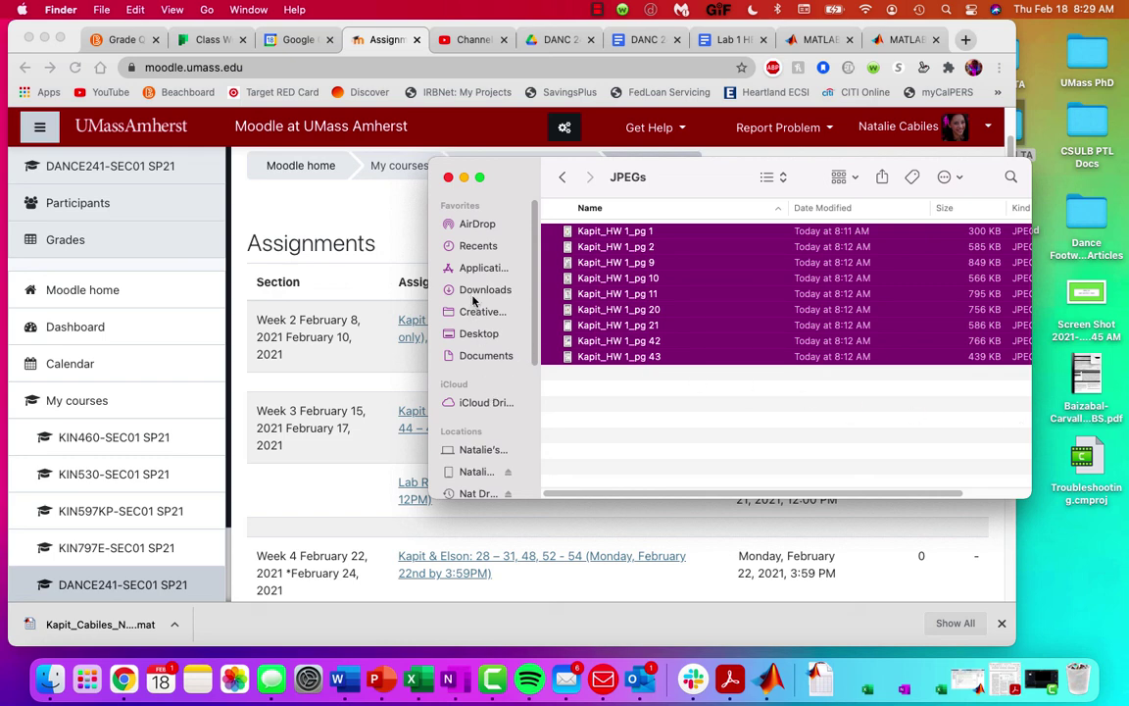
pyautogui.click(476, 291)
pyautogui.click(613, 232)
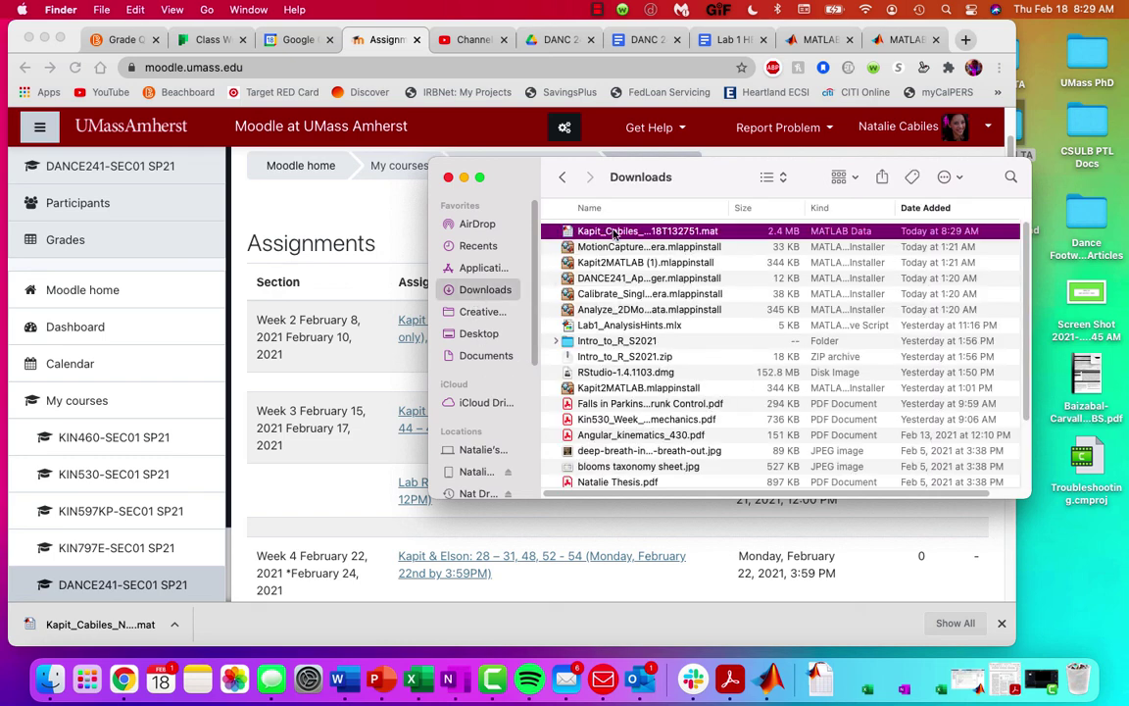